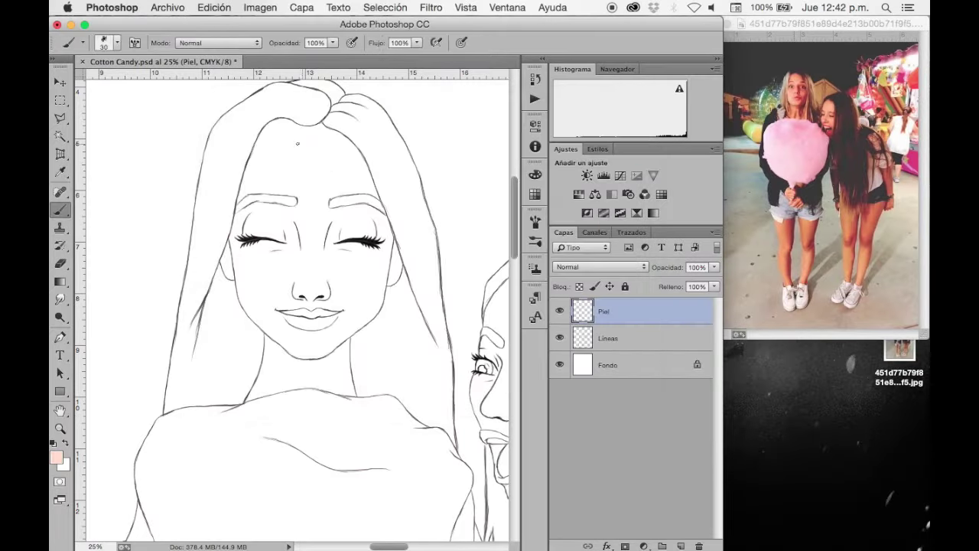
Step: Paint the e3a787 peach skin tone down the left girl's forehead and face
right_click(324, 158)
mouse_move(291, 157)
mouse_down()
mouse_move(365, 186)
mouse_move(283, 122)
mouse_move(229, 268)
mouse_move(253, 329)
mouse_move(263, 283)
mouse_move(321, 337)
mouse_move(360, 306)
mouse_move(360, 245)
mouse_move(305, 386)
mouse_move(276, 360)
mouse_up()
Step: Paint skin tone up the arm, over the hand near the pocket and along the forearm
mouse_move(261, 398)
mouse_down()
mouse_move(245, 489)
mouse_move(313, 245)
mouse_move(286, 176)
mouse_move(291, 291)
mouse_up()
scroll(290, 230, down, 3)
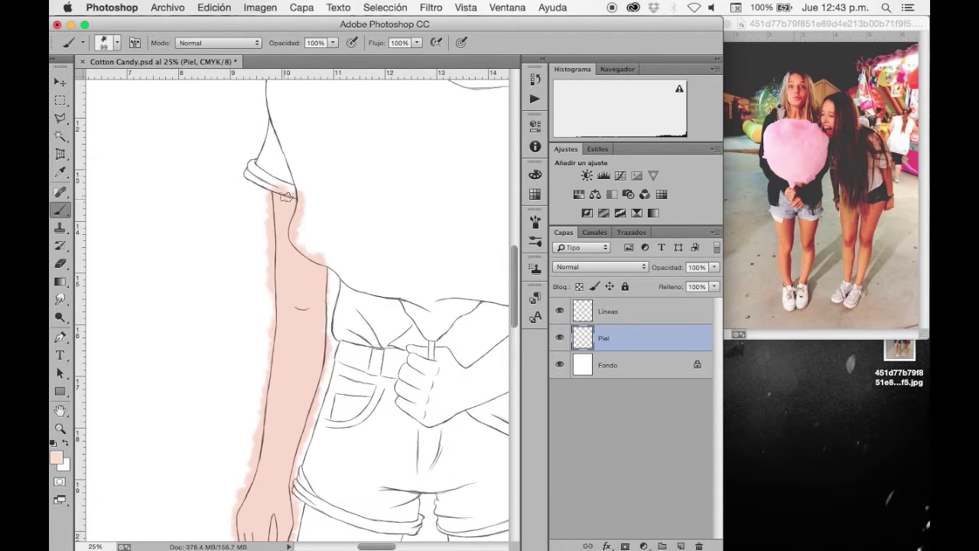
scroll(291, 229, right, 3)
mouse_move(306, 184)
mouse_down()
mouse_move(325, 218)
mouse_move(429, 145)
mouse_up()
drag(375, 237, 490, 137)
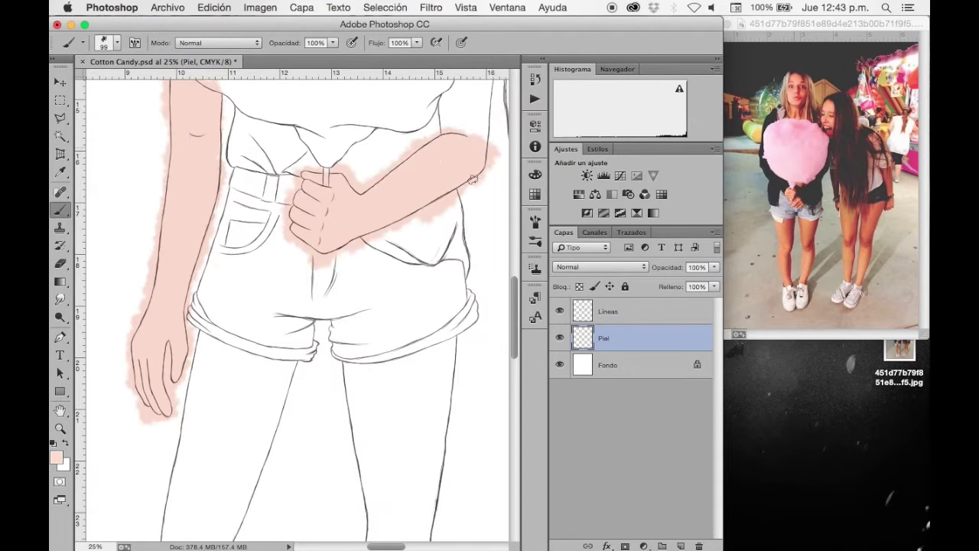
scroll(368, 230, up, 5)
drag(344, 230, 397, 138)
scroll(360, 336, up, 5)
scroll(359, 336, down, 10)
Step: Enlarge the brush to 154 and paint skin tone over both legs
right_click(337, 197)
key(super+minus)
drag(279, 253, 287, 291)
mouse_move(329, 221)
mouse_down()
mouse_move(287, 360)
mouse_move(235, 458)
mouse_move(253, 479)
mouse_move(413, 230)
mouse_up()
mouse_move(360, 260)
mouse_down()
mouse_move(367, 490)
mouse_move(386, 304)
mouse_up()
scroll(386, 305, up, 10)
Step: Switch to a darker pink foreground with 64% brush opacity and brush size 74
key(super+plus)
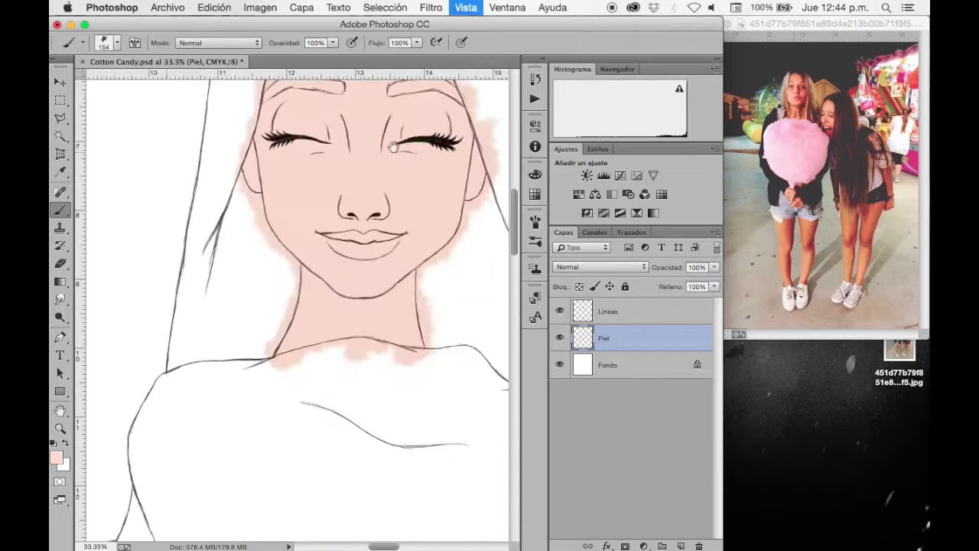
click(56, 457)
click(275, 153)
click(533, 125)
click(333, 43)
drag(334, 57, 309, 57)
click(116, 43)
drag(154, 68, 130, 68)
Step: Shade the forehead and cheeks in darker pink, then shrink the brush to 27
click(398, 200)
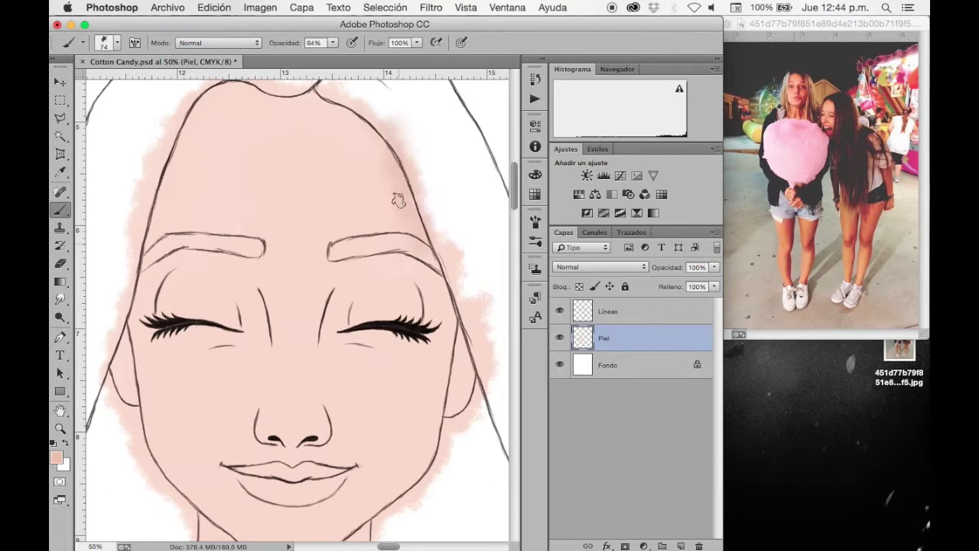
drag(360, 133, 386, 111)
scroll(367, 122, up, 5)
drag(260, 115, 183, 153)
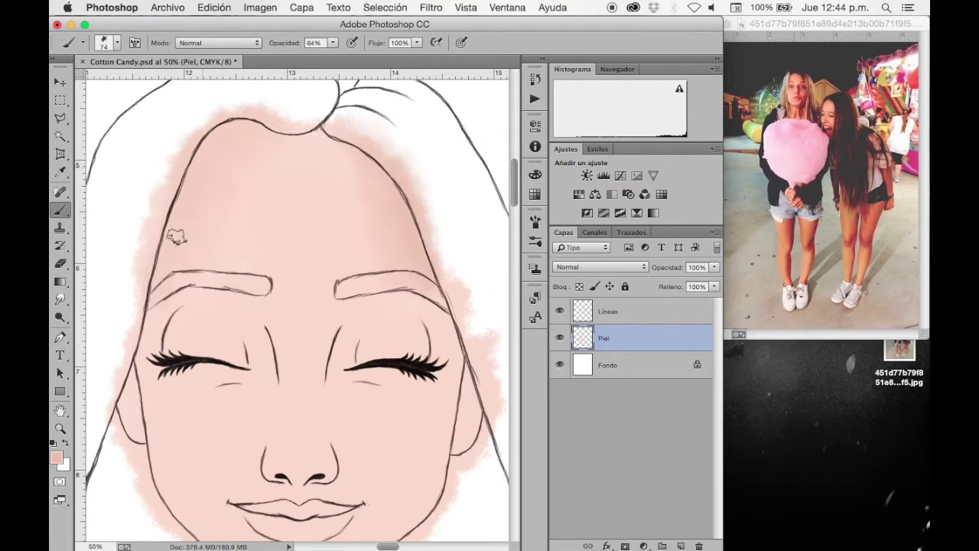
scroll(176, 237, down, 5)
scroll(176, 238, down, 2)
drag(451, 168, 428, 306)
drag(406, 245, 378, 388)
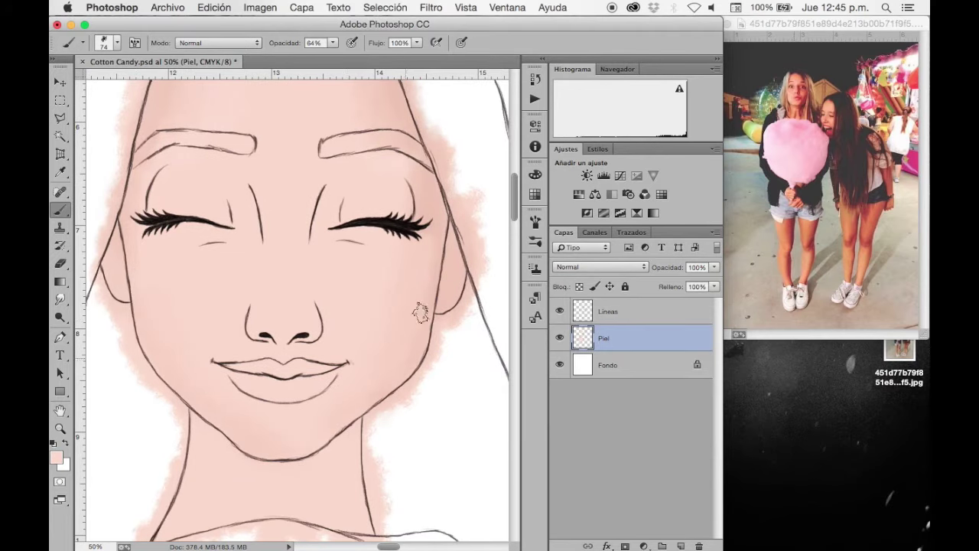
right_click(346, 161)
drag(436, 189, 405, 190)
key(Return)
Step: Raise brush opacity to 90%, set size 26, and shade the chin and neck
key(9)
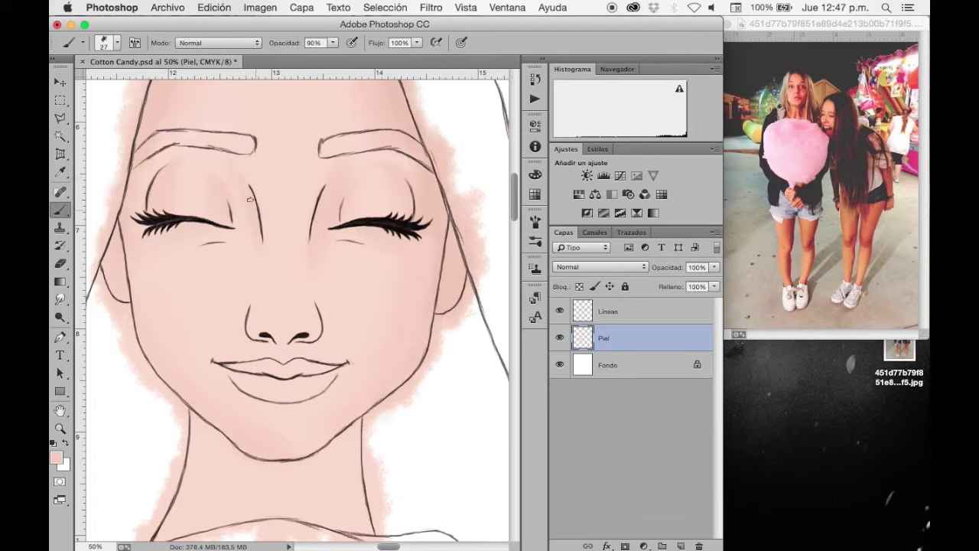
key(bracketright)
key(bracketright)
right_click(306, 167)
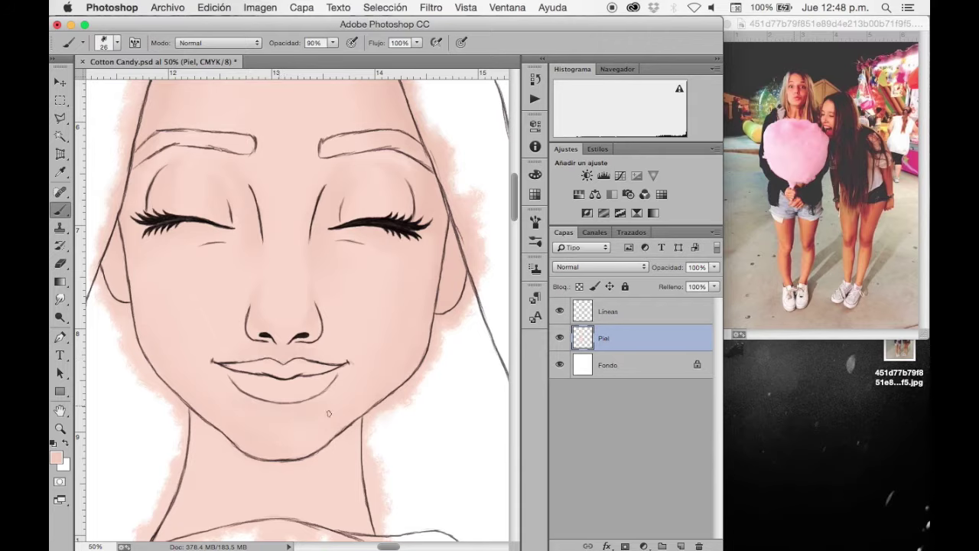
drag(414, 329, 446, 226)
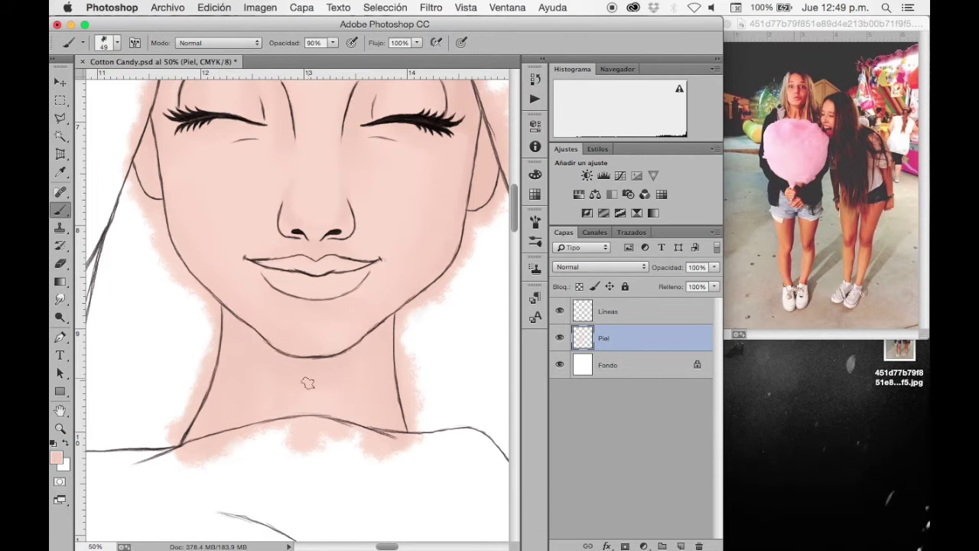
scroll(378, 425, down, 3)
scroll(378, 426, down, 5)
scroll(378, 426, left, 5)
scroll(314, 252, up, 3)
Step: Shade the shoulder, collar, arms and hands in darker pink
drag(273, 135, 263, 182)
scroll(261, 287, down, 3)
scroll(361, 452, down, 3)
scroll(361, 451, left, 2)
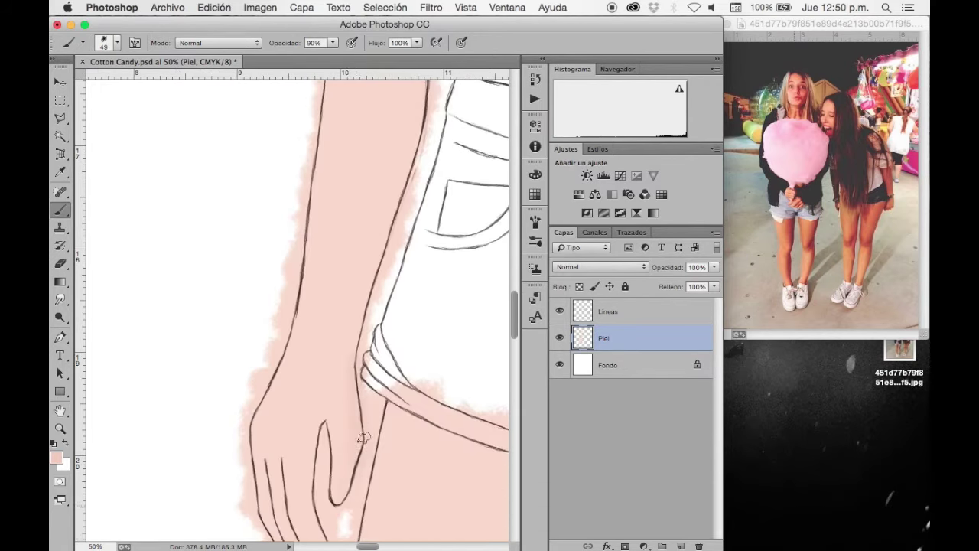
scroll(367, 176, up, 3)
scroll(332, 205, right, 2)
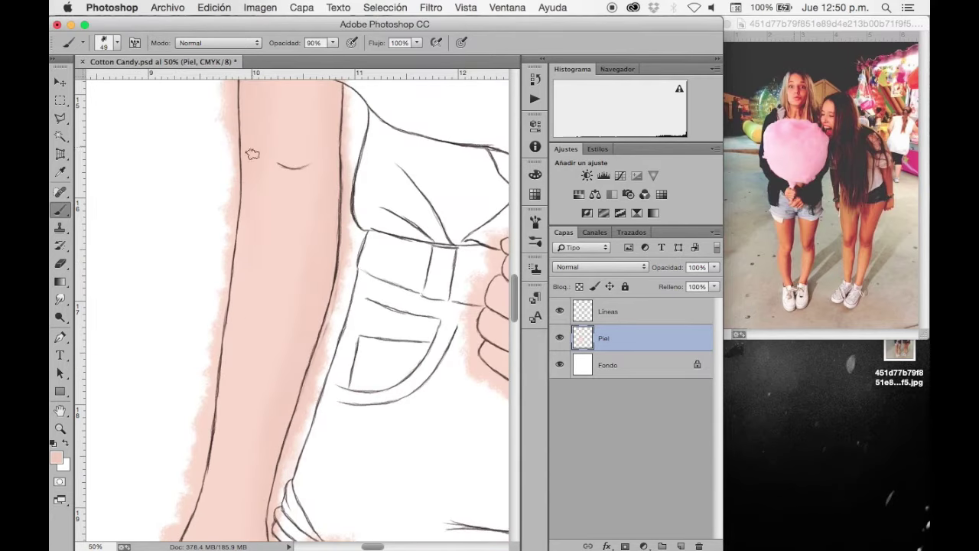
scroll(262, 226, down, 3)
scroll(328, 188, left, 2)
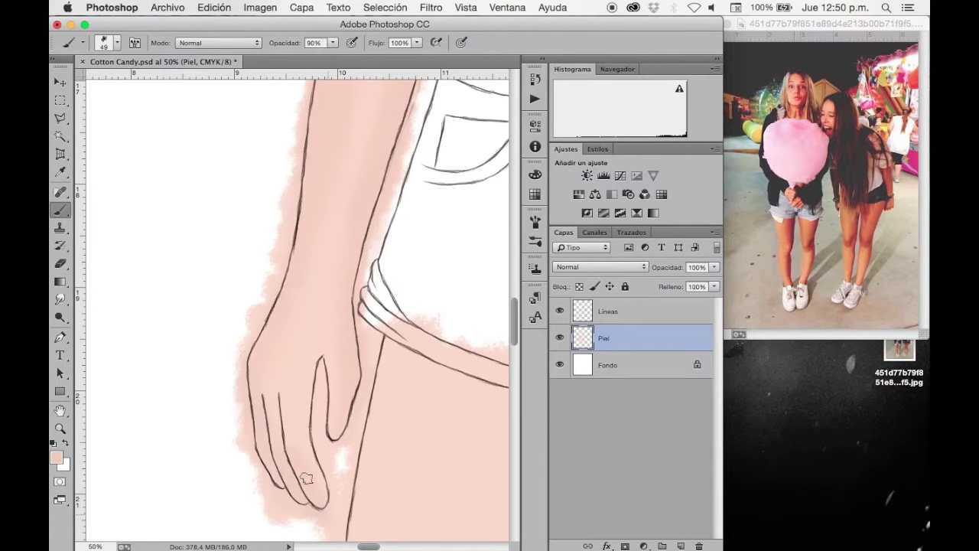
scroll(309, 382, up, 3)
scroll(304, 265, right, 3)
scroll(387, 265, up, 1)
scroll(386, 266, right, 2)
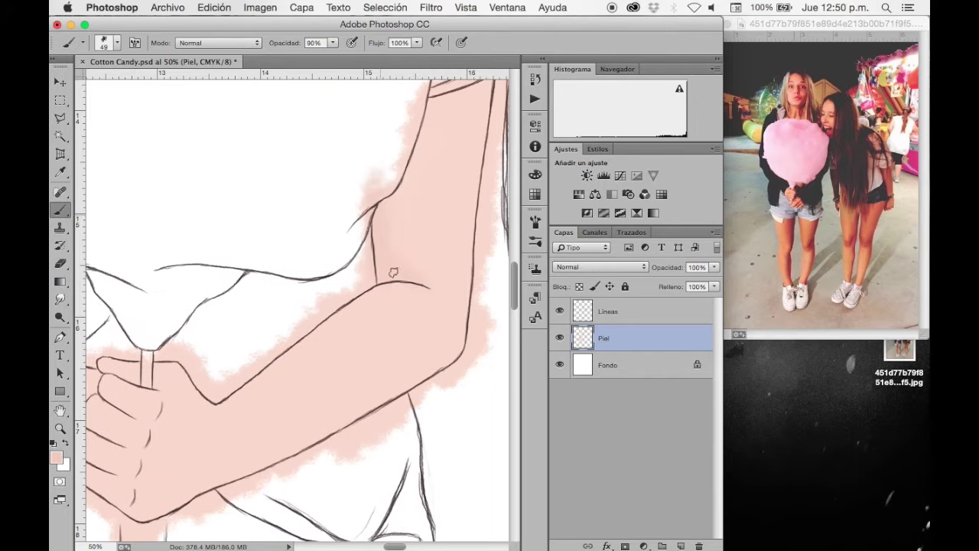
scroll(384, 242, right, 2)
scroll(388, 219, up, 3)
scroll(276, 400, down, 5)
scroll(275, 400, left, 2)
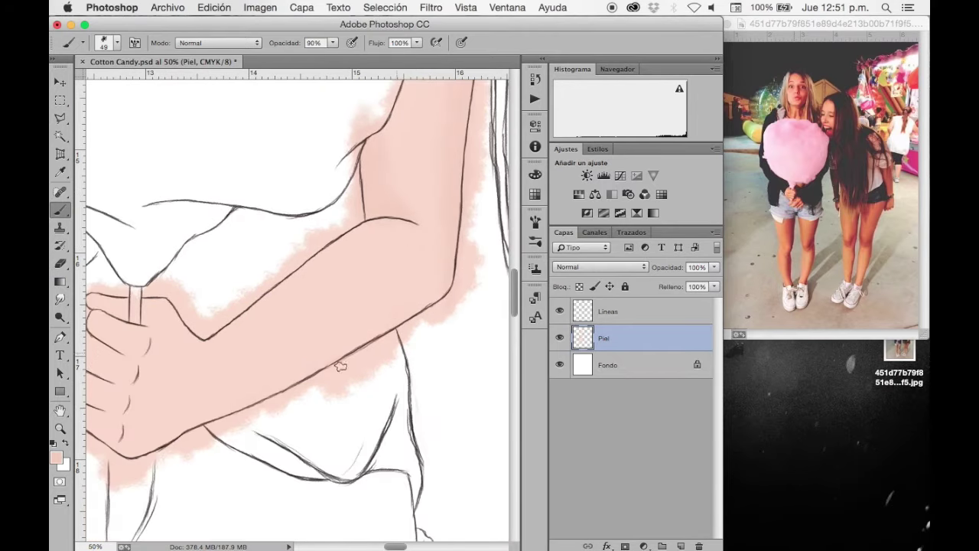
scroll(424, 284, down, 2)
scroll(423, 284, left, 4)
scroll(417, 231, up, 3)
scroll(417, 231, right, 4)
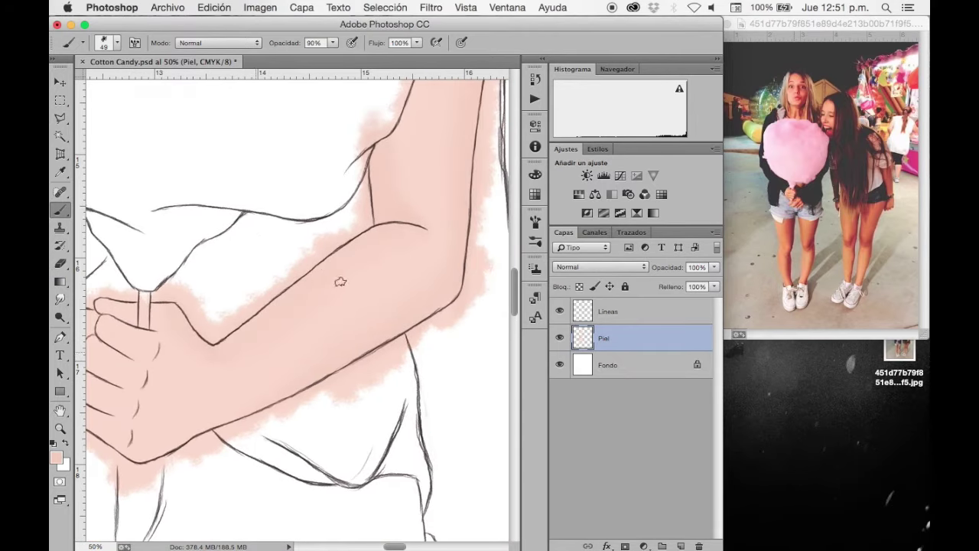
scroll(337, 282, down, 3)
scroll(286, 397, left, 4)
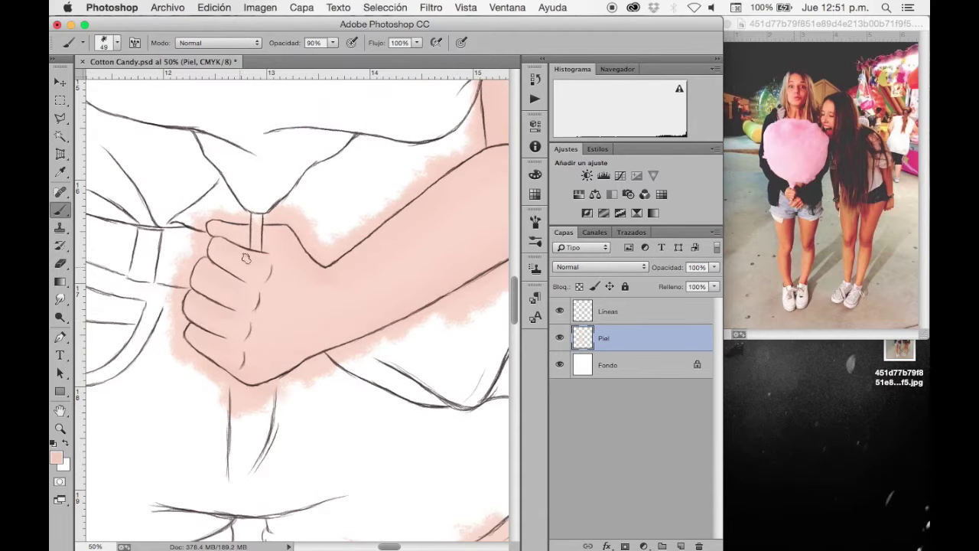
Step: Zoom out to the legs and shade the thighs and knees along their edges
key(bracketleft)
key(bracketleft)
key(bracketleft)
scroll(268, 264, down, 5)
key(ctrl+minus)
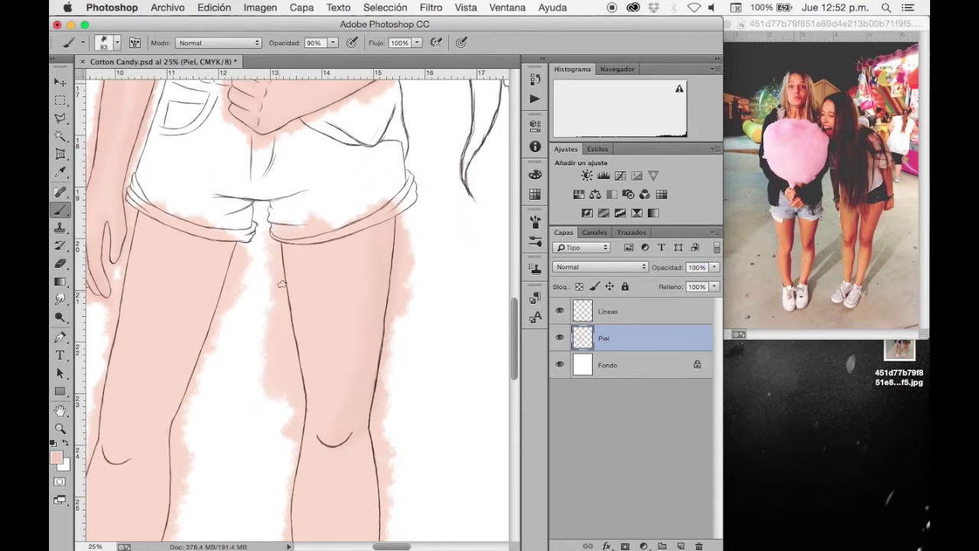
scroll(311, 221, down, 3)
scroll(372, 138, down, 1)
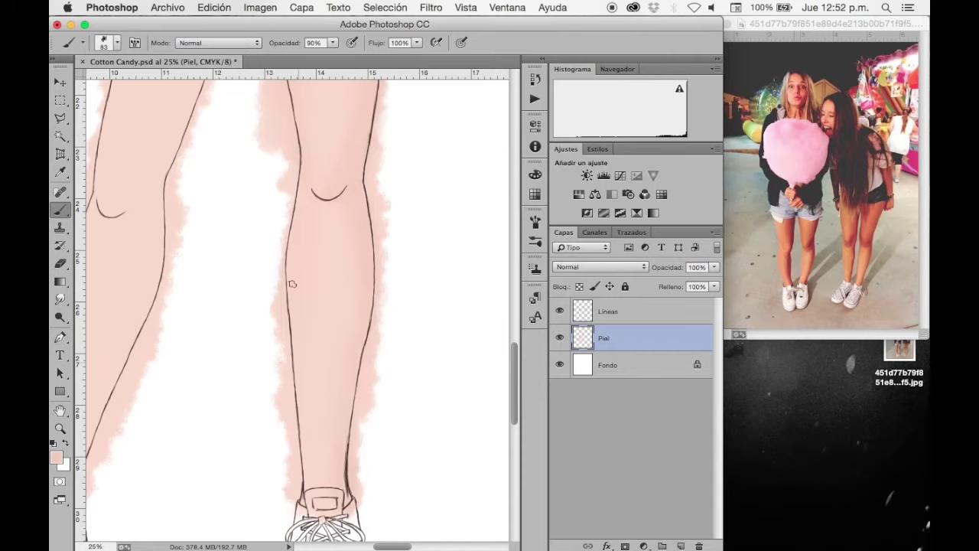
scroll(291, 284, up, 1)
scroll(339, 240, up, 3)
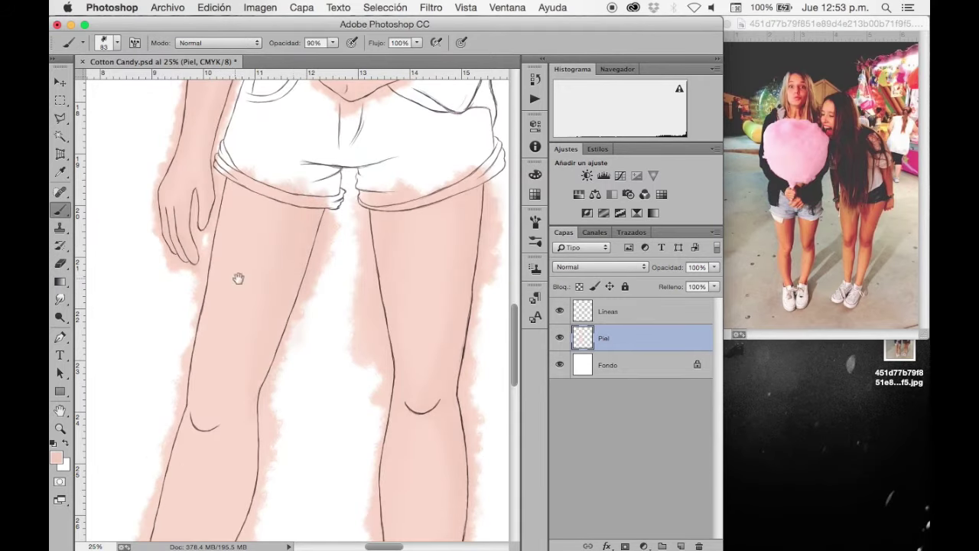
scroll(239, 279, down, 3)
scroll(278, 358, down, 2)
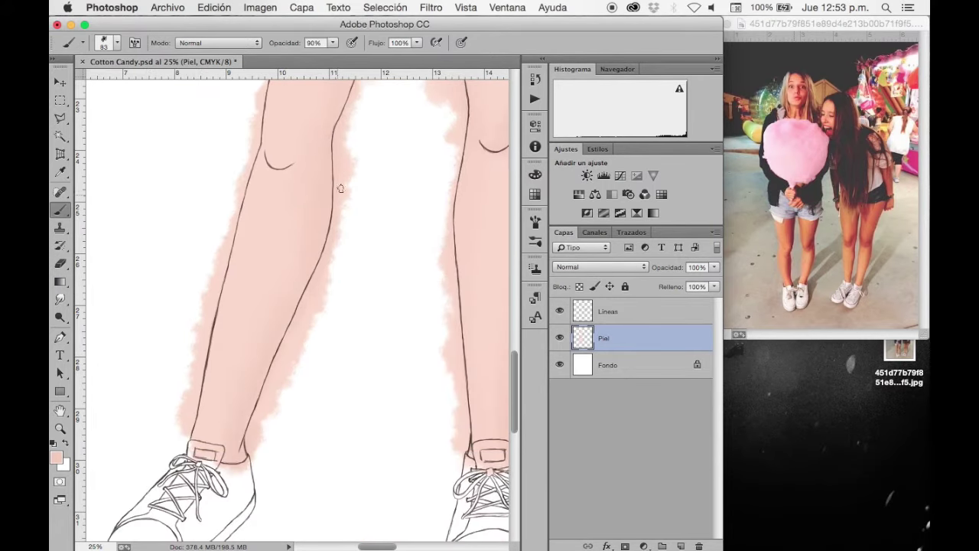
scroll(170, 175, up, 4)
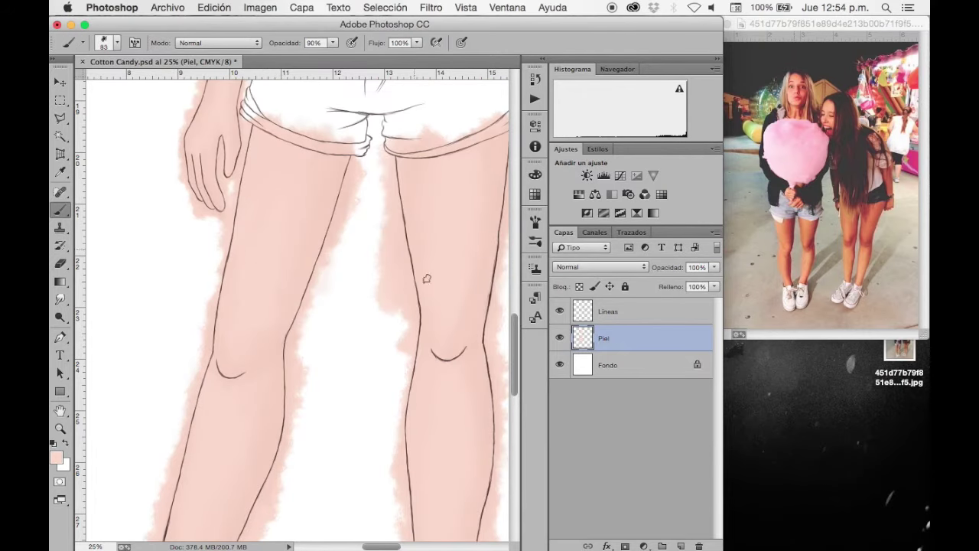
Step: Continue darker edge shading down both lower legs
scroll(445, 291, down, 3)
scroll(249, 433, down, 3)
scroll(249, 433, right, 2)
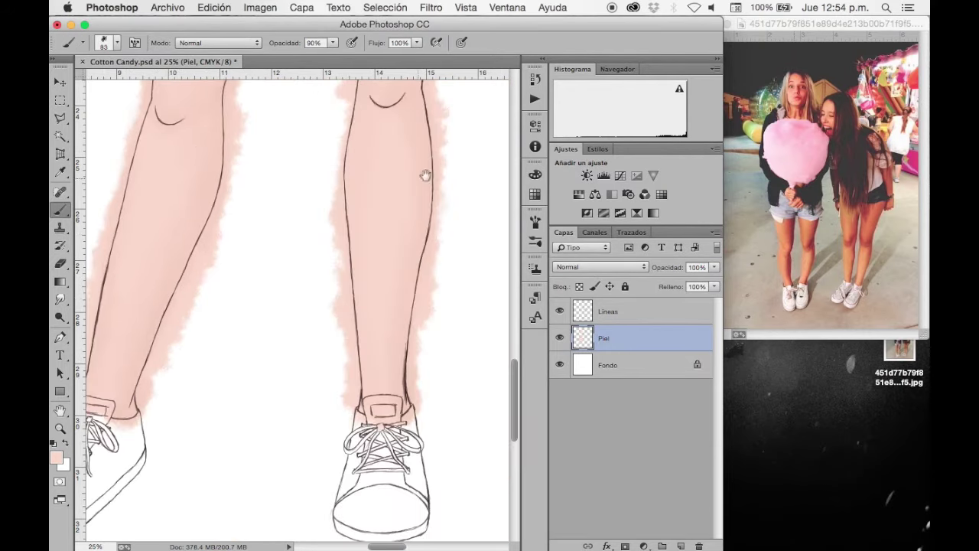
scroll(372, 184, up, 5)
scroll(372, 184, right, 1)
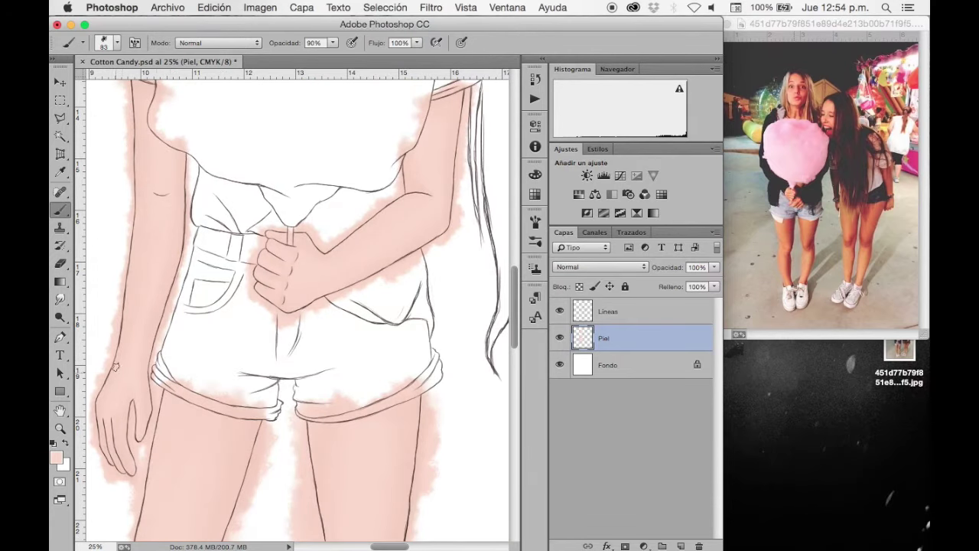
scroll(116, 382, up, 3)
scroll(196, 405, up, 3)
scroll(331, 244, up, 2)
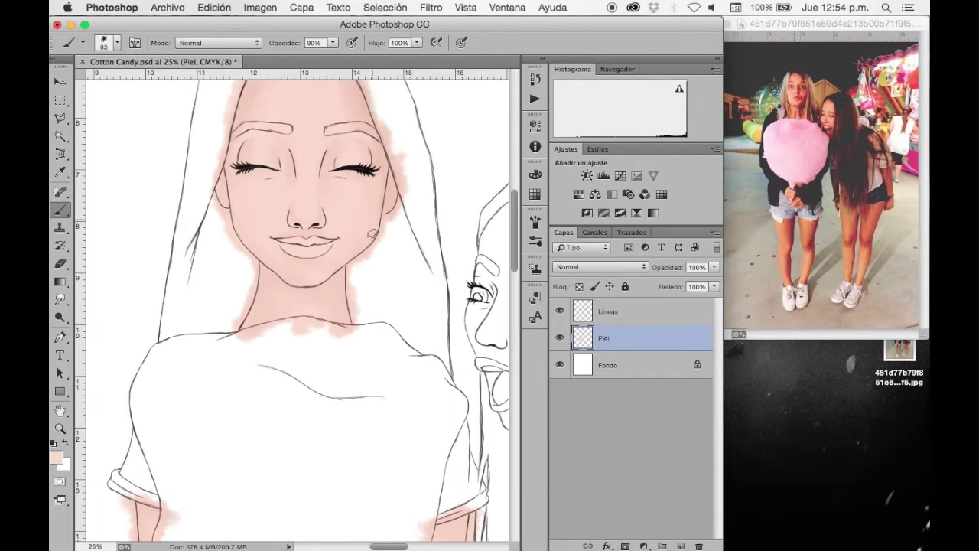
scroll(361, 227, up, 2)
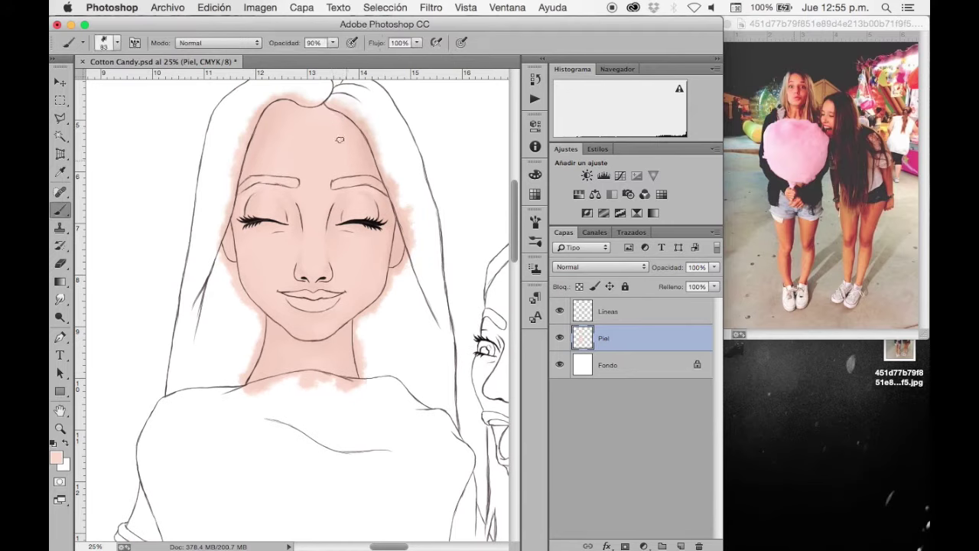
alt+click(263, 120)
Step: Confirm the pale pink foreground, resize the brush, and zoom in on the mouth
click(56, 457)
click(546, 124)
click(107, 42)
mouse_move(170, 84)
mouse_down()
mouse_move(153, 84)
mouse_move(163, 84)
mouse_up()
click(348, 115)
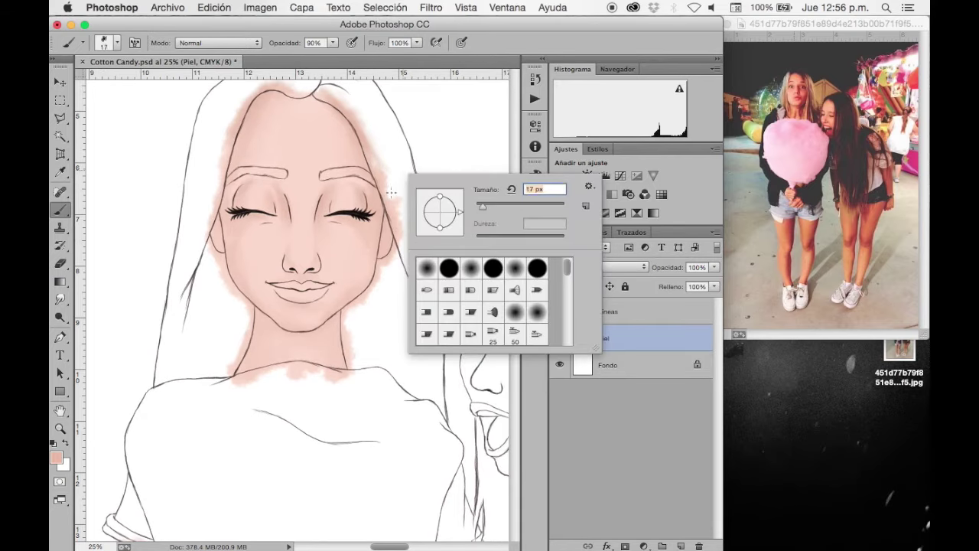
text(2)
key(Return)
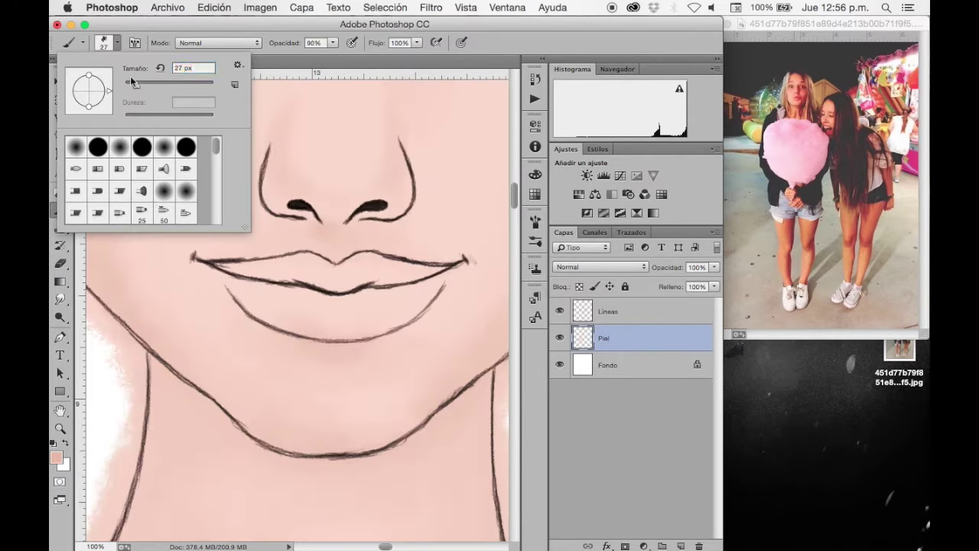
Step: Set the brush to 21 px and softly shade around the nose, lips and eyelid
scroll(383, 169, up, 3)
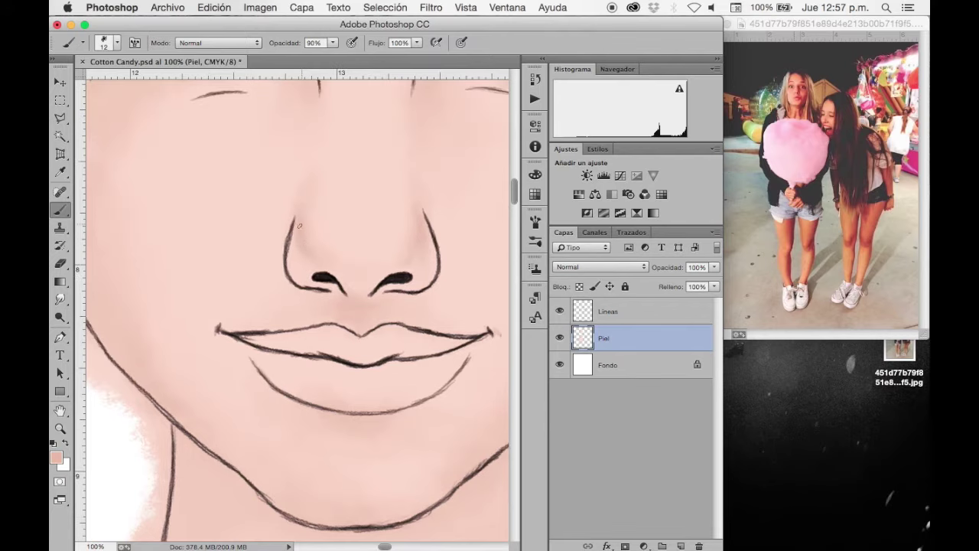
right_click(414, 198)
text(21)
key(Return)
scroll(339, 429, up, 5)
scroll(289, 203, left, 3)
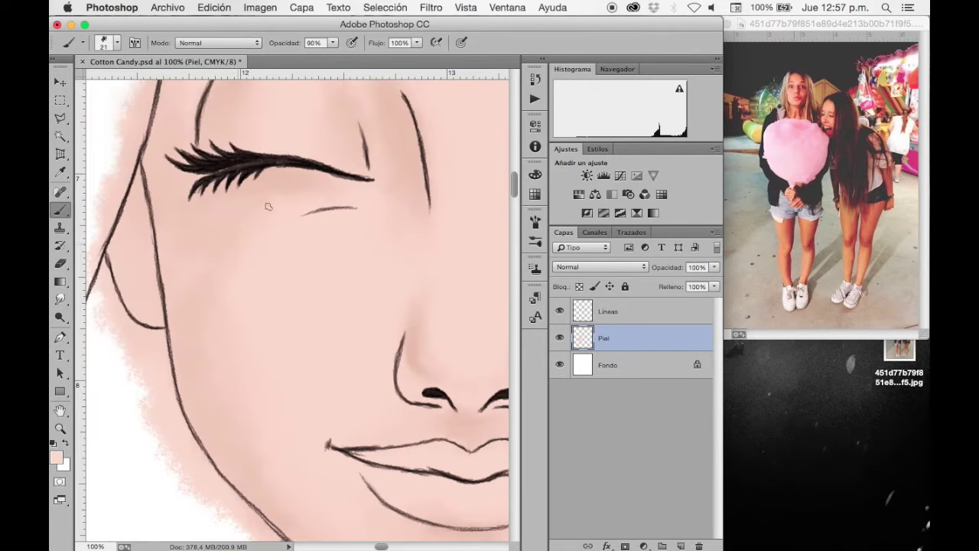
scroll(276, 490, down, 7)
scroll(397, 304, right, 4)
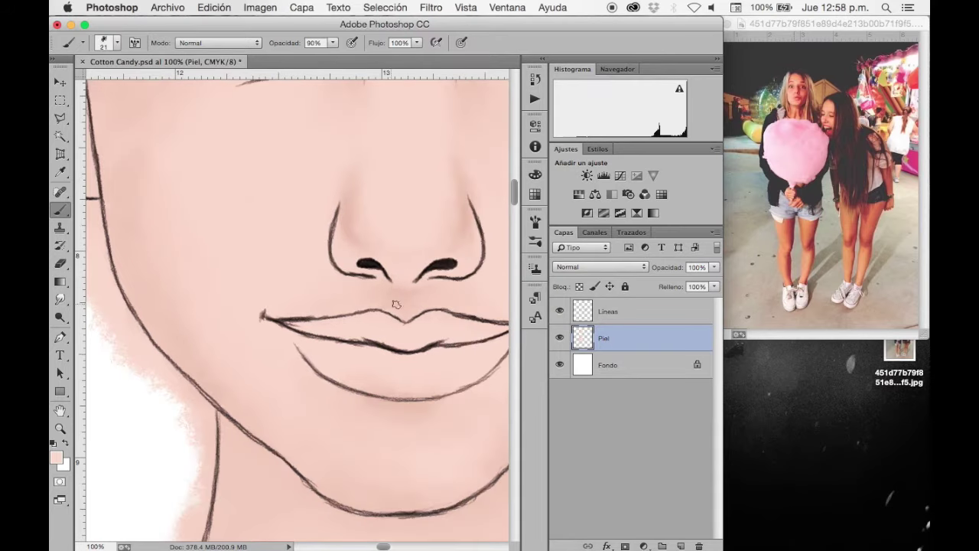
scroll(324, 388, right, 3)
scroll(384, 366, right, 4)
scroll(347, 308, down, 2)
scroll(284, 230, up, 1)
scroll(253, 265, down, 3)
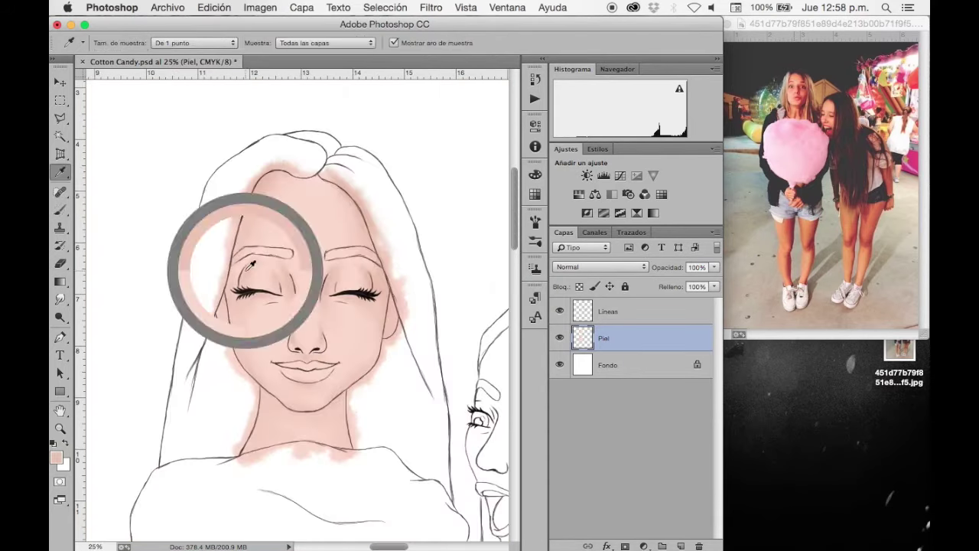
Step: Paint the pale skin colour down the neck and along the right arm
key(b)
scroll(337, 367, up, 3)
scroll(360, 291, down, 1)
scroll(214, 459, left, 2)
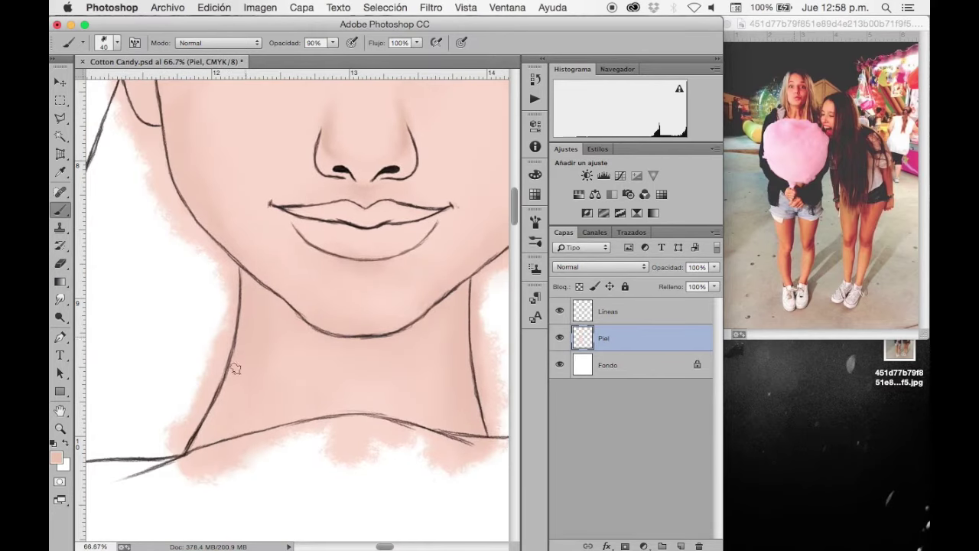
scroll(229, 382, up, 3)
scroll(436, 239, right, 3)
scroll(345, 306, down, 5)
scroll(262, 332, up, 2)
scroll(306, 330, up, 3)
scroll(387, 193, up, 3)
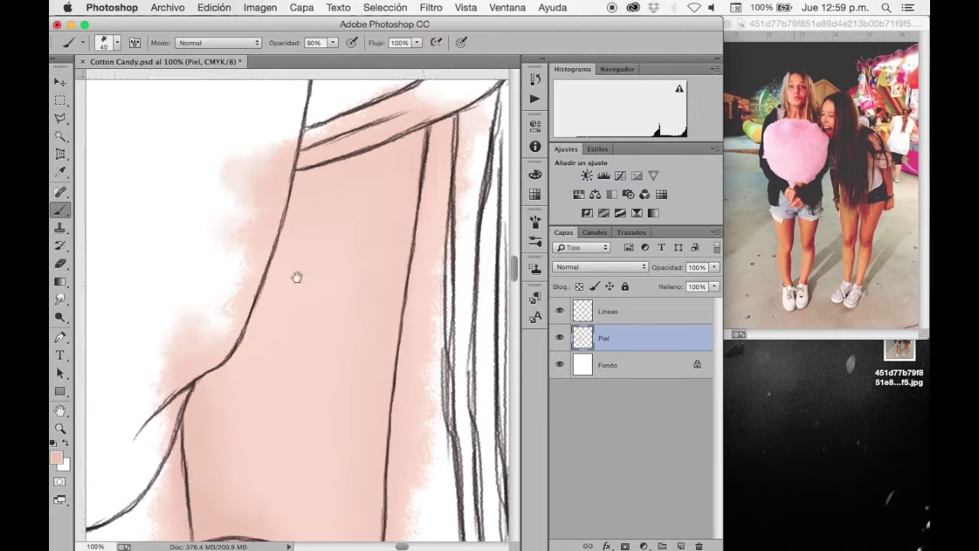
Step: Shrink the brush to 17 and paint the fingers of the hand gripping the stick
key(super+minus)
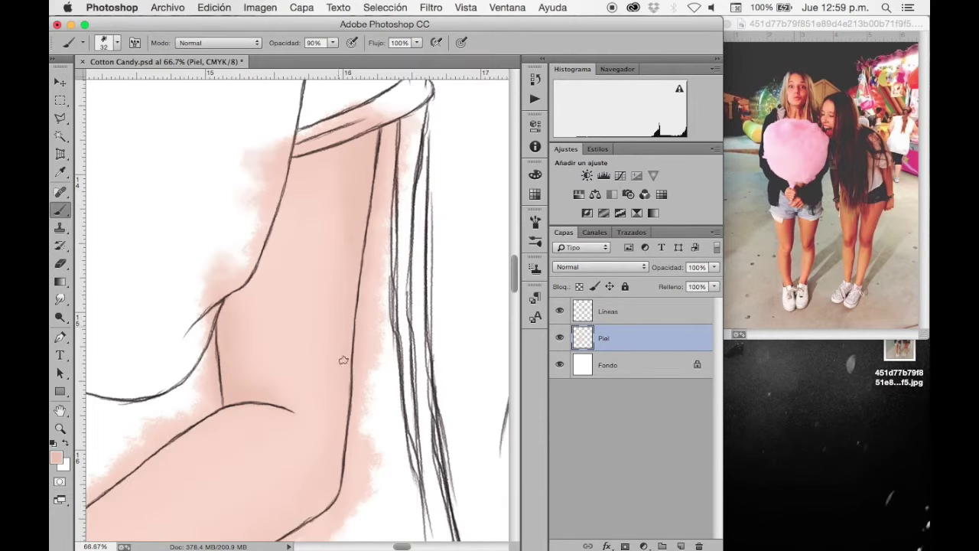
scroll(403, 220, down, 5)
scroll(326, 337, left, 2)
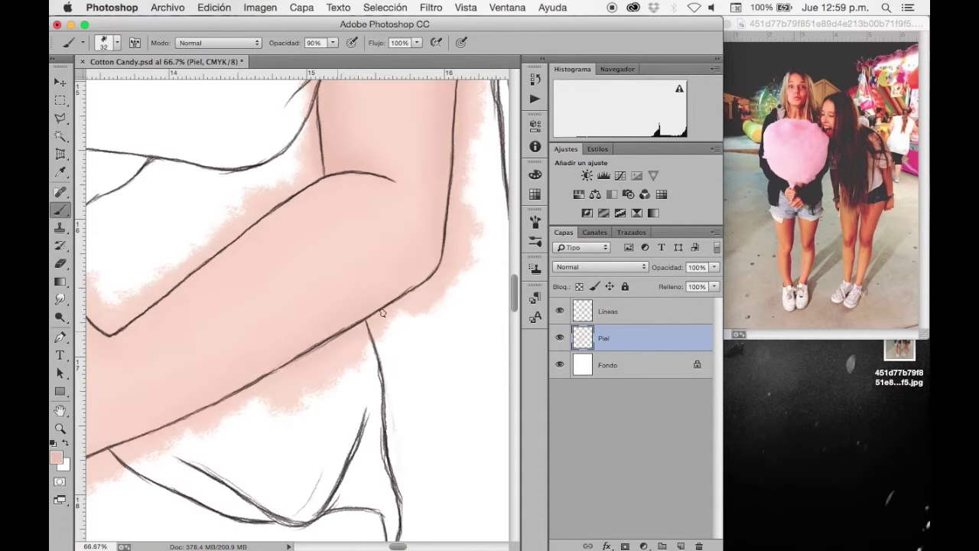
scroll(262, 349, down, 3)
scroll(263, 349, left, 4)
right_click(253, 125)
drag(349, 162, 324, 162)
key(Return)
drag(163, 172, 155, 191)
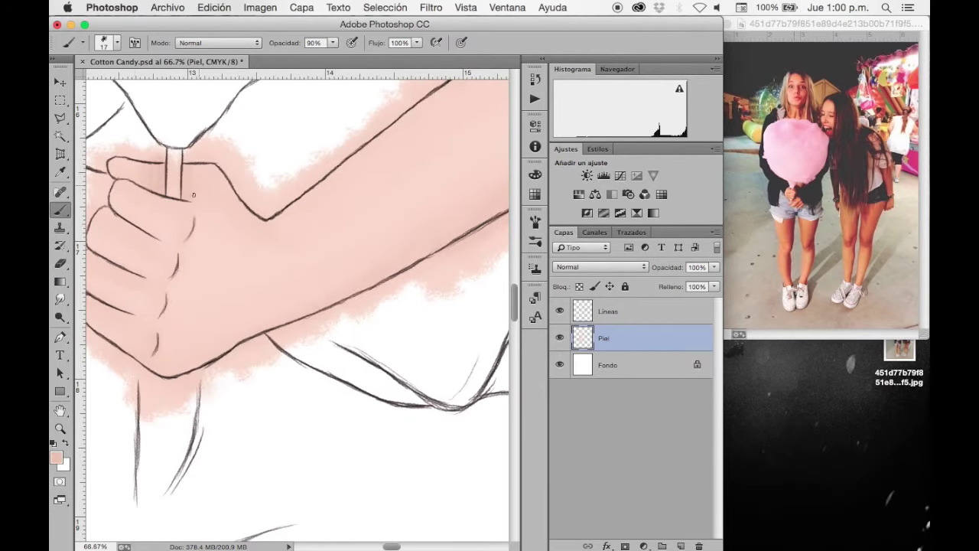
scroll(172, 314, left, 2)
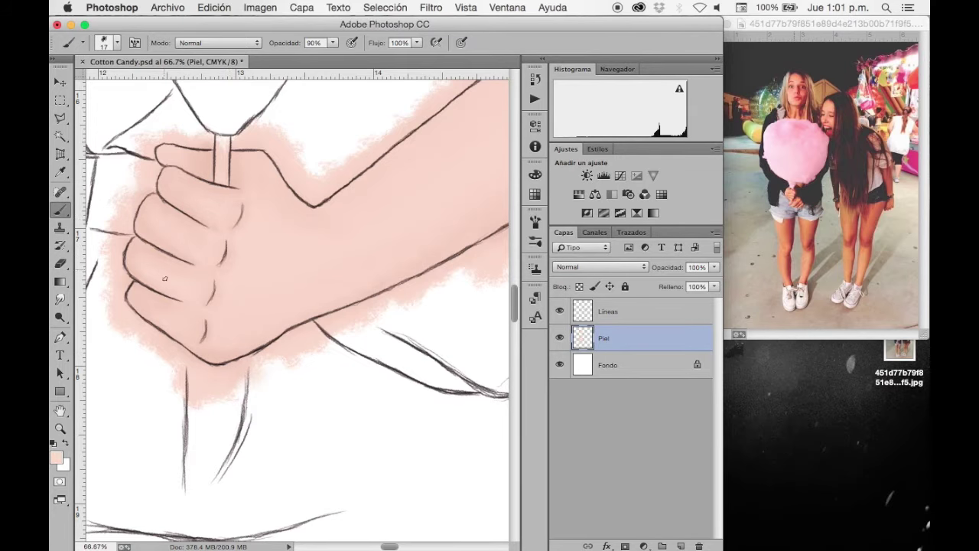
key(super+minus)
key(super+minus)
key(super+minus)
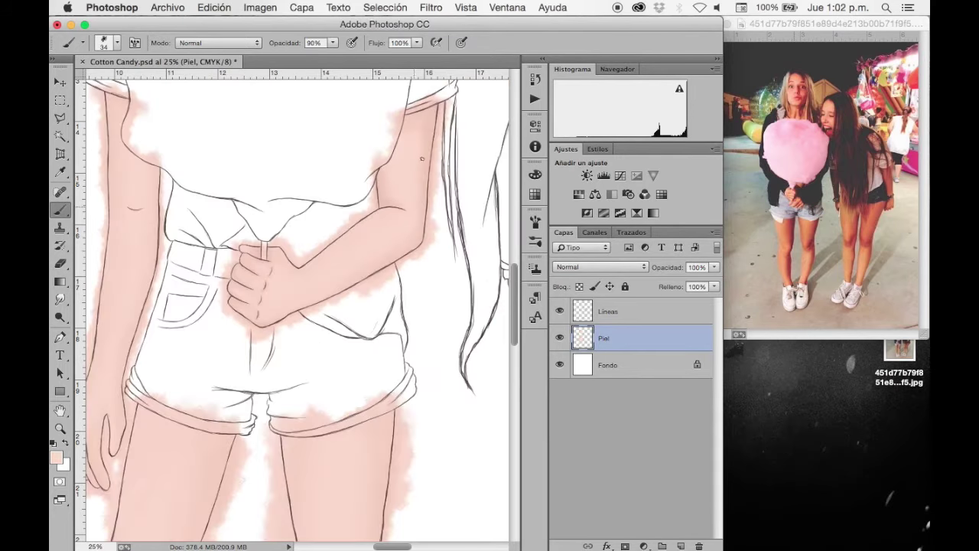
Step: Zoom in and paint skin into the gap between the left hand's fingers
scroll(307, 268, up, 3)
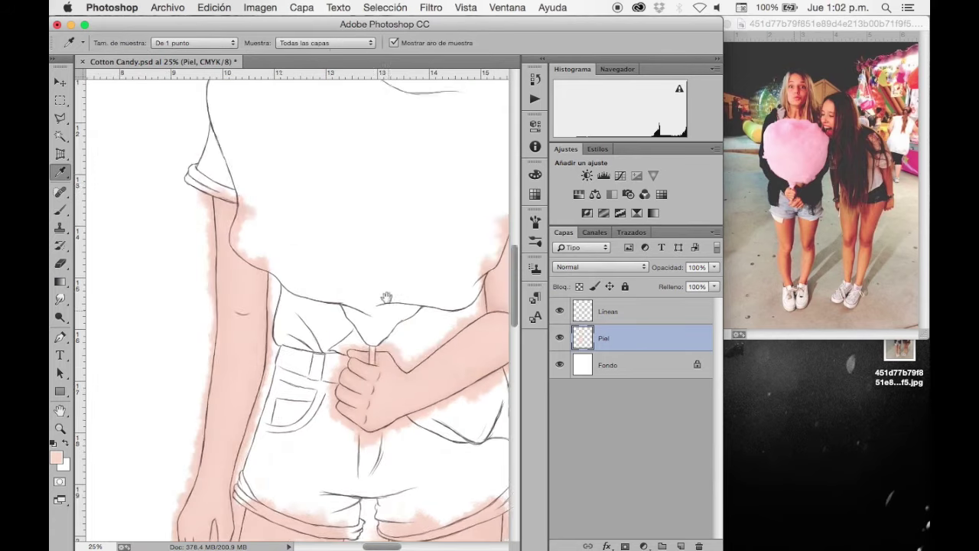
drag(249, 74, 252, 150)
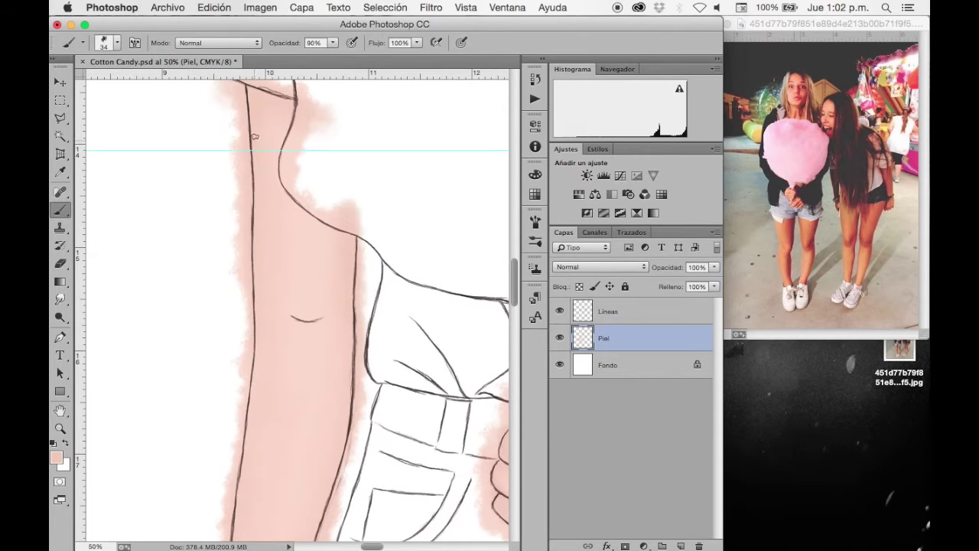
click(466, 7)
click(490, 350)
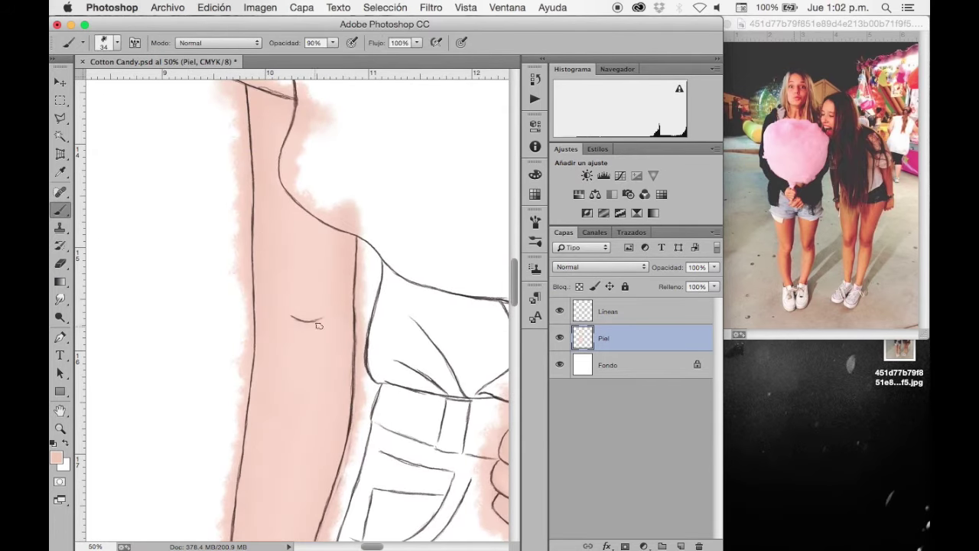
scroll(303, 297, down, 5)
scroll(229, 440, down, 5)
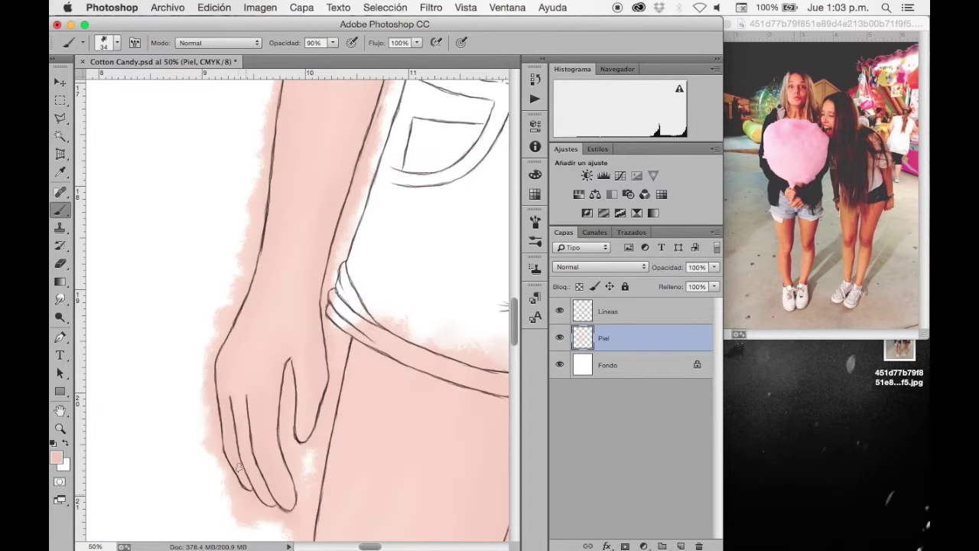
drag(297, 432, 297, 405)
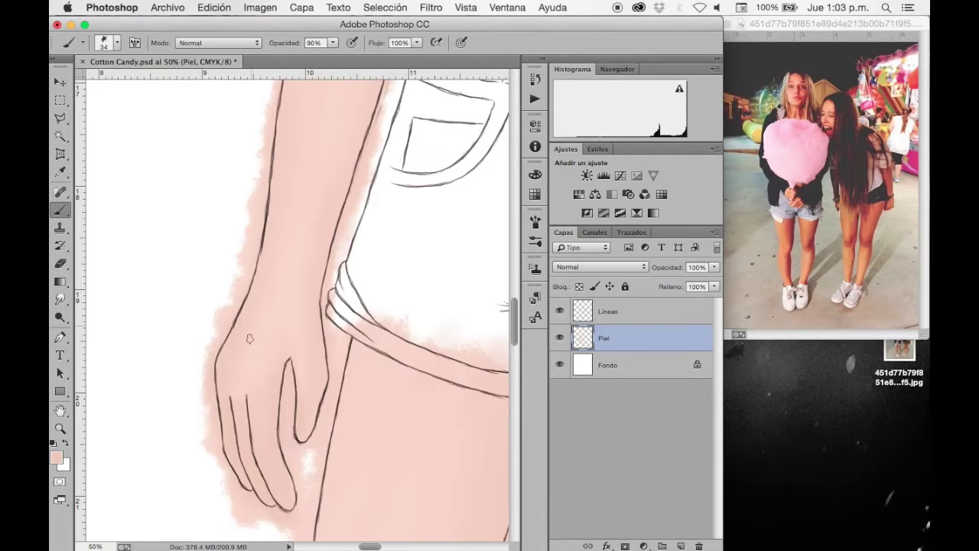
Step: Widen the Photoshop window, enlarge the brush to size 43, and bring the faces into view
scroll(245, 390, up, 5)
scroll(262, 404, up, 1)
drag(723, 228, 926, 188)
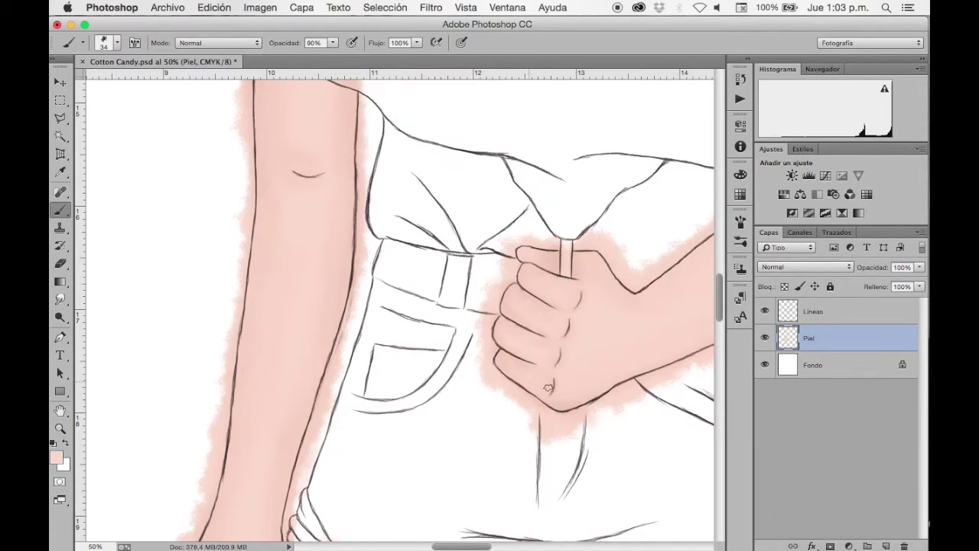
scroll(416, 306, down, 2)
scroll(400, 260, down, 1)
right_click(475, 195)
key(Return)
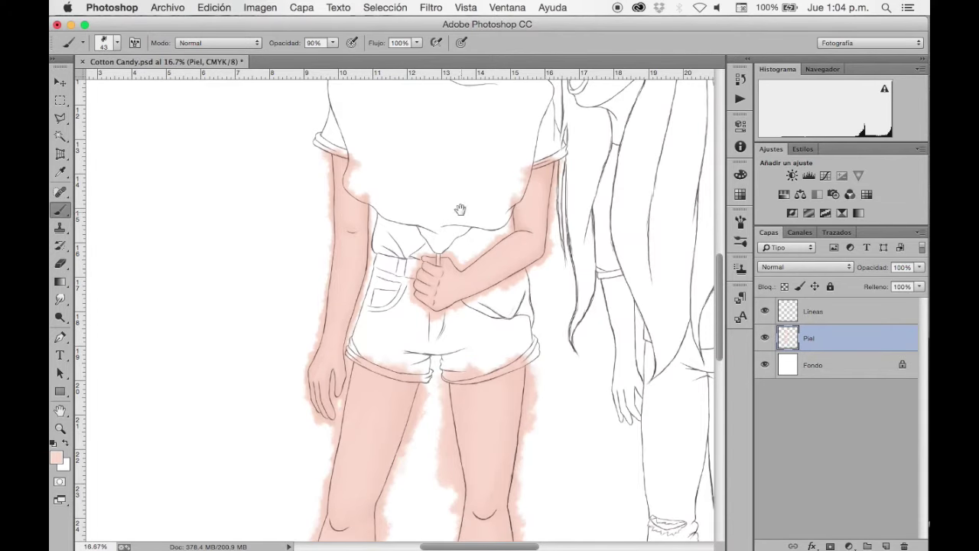
drag(496, 274, 498, 536)
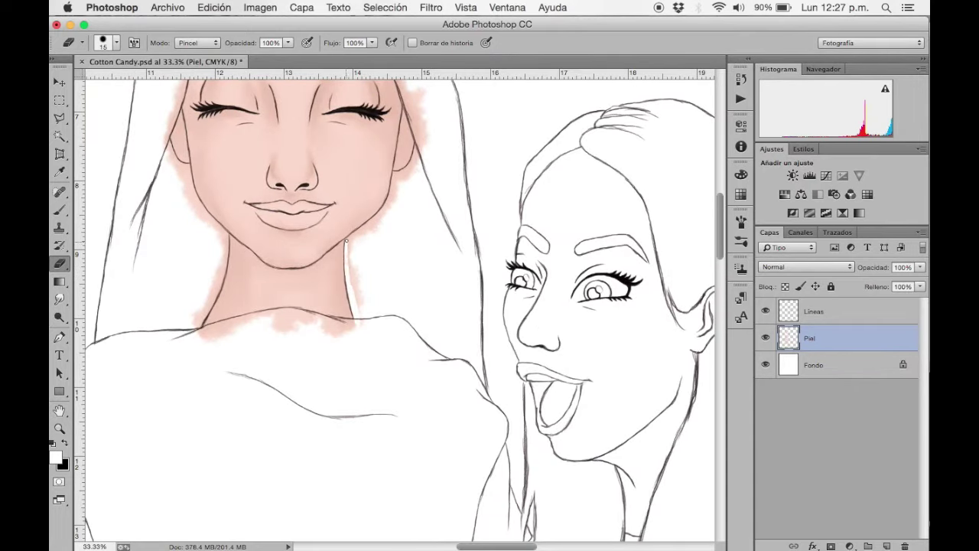
Step: Erase the skin spill past the neck line, lasso the hair, and sample hair colours from the photo
drag(346, 240, 347, 242)
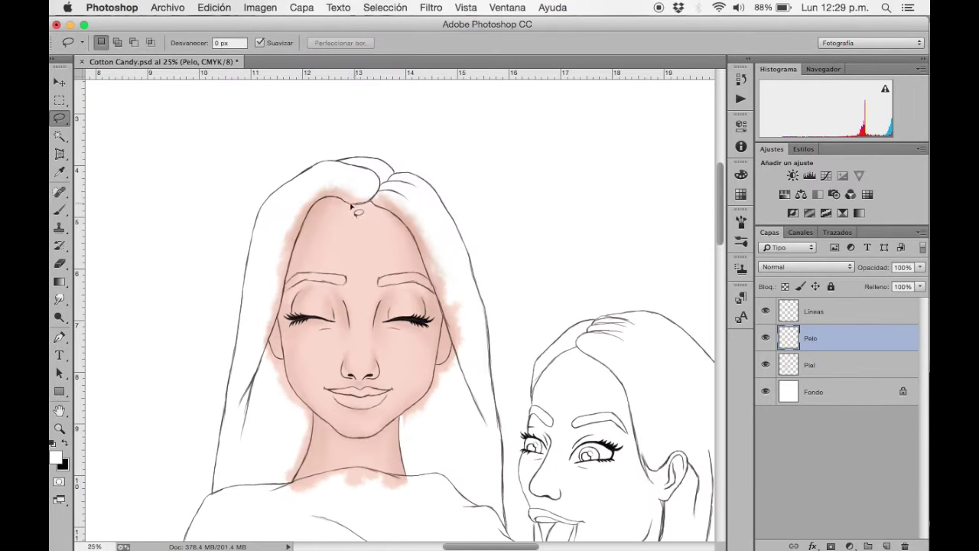
mouse_move(313, 412)
mouse_down()
mouse_move(505, 517)
mouse_move(399, 421)
mouse_up()
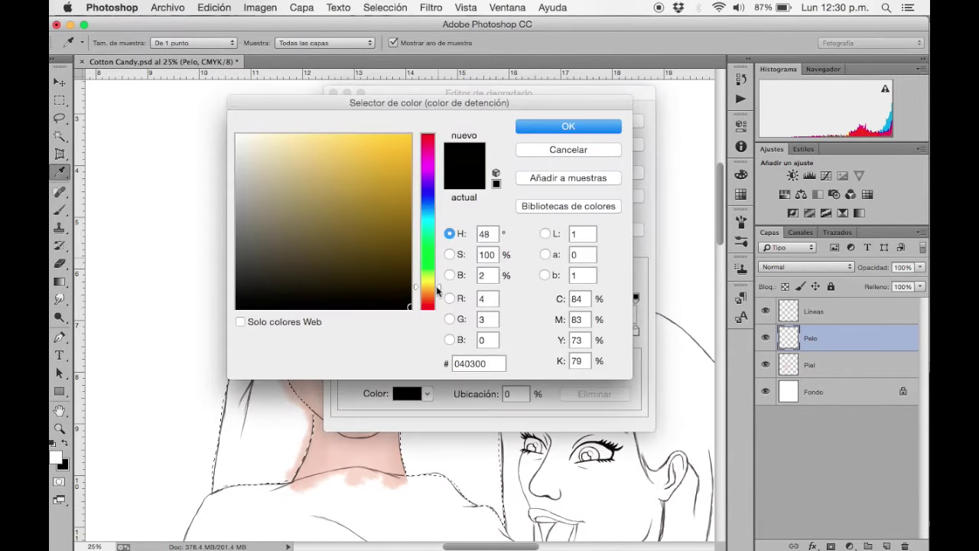
click(765, 528)
drag(658, 459, 774, 107)
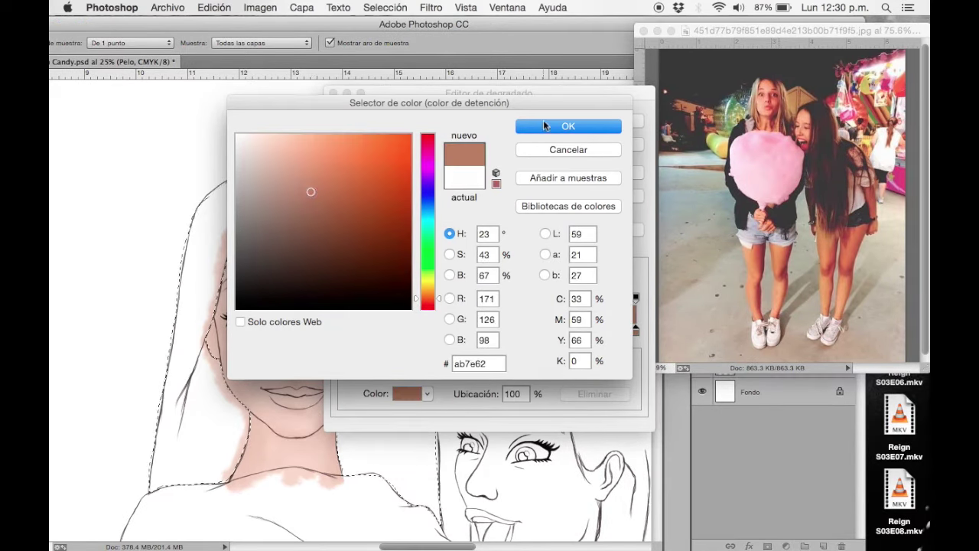
Step: Fill the hair selection with a blonde dfd1a2 to brown ab7e62 gradient, then deselect
click(545, 126)
click(618, 116)
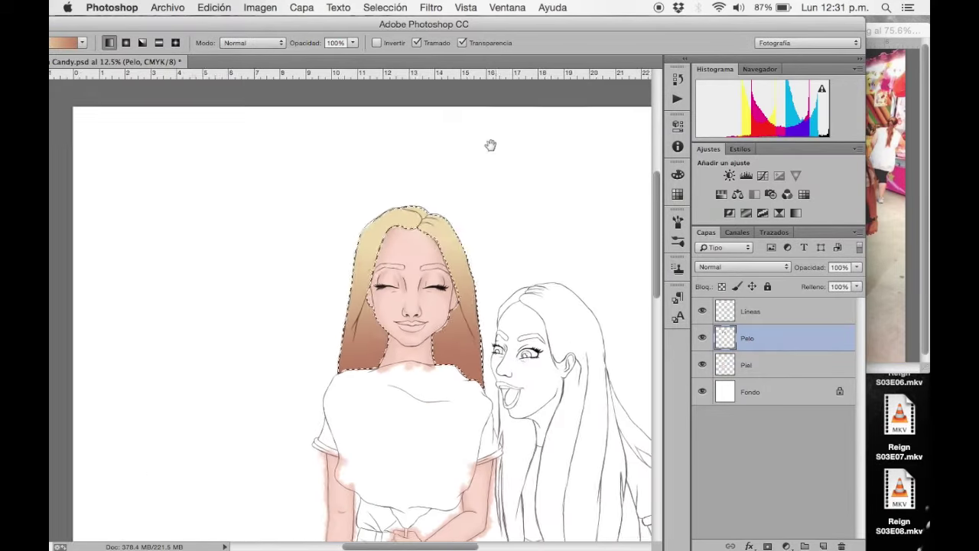
key(super+plus)
key(super+plus)
key(b)
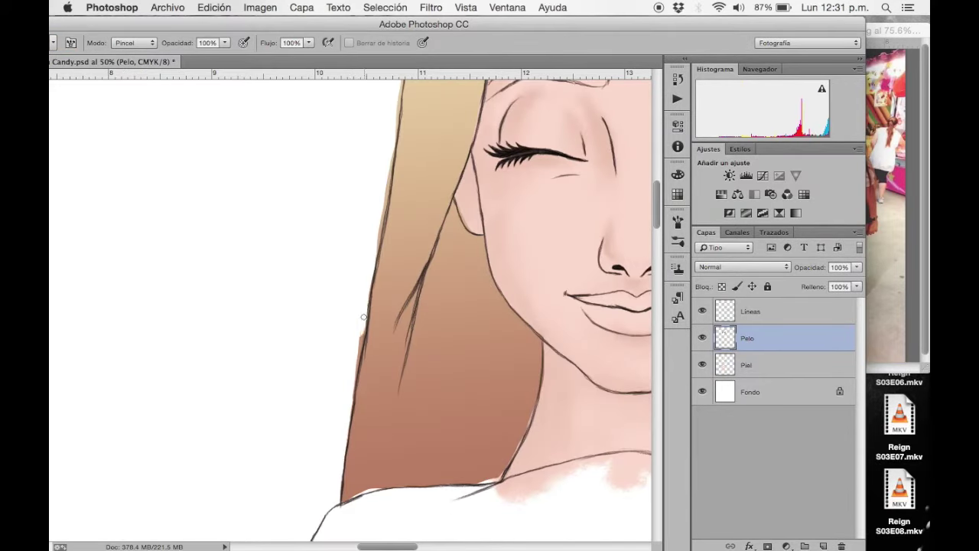
Step: Pan around the Pelo layer to inspect the gradient-filled hair with the Brush active
scroll(336, 352, up, 5)
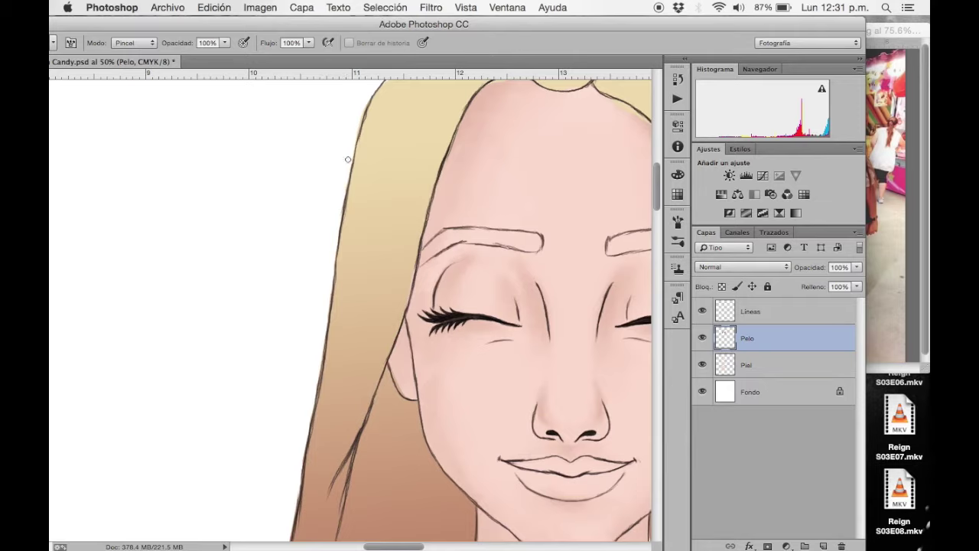
scroll(359, 115, up, 4)
scroll(322, 230, right, 3)
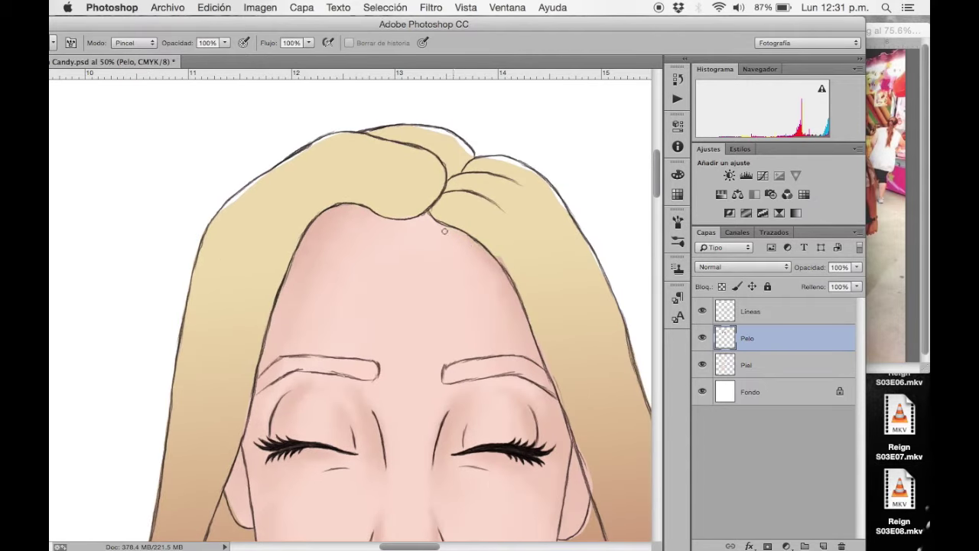
scroll(459, 234, down, 3)
scroll(437, 203, down, 4)
scroll(388, 178, right, 5)
scroll(465, 425, down, 1)
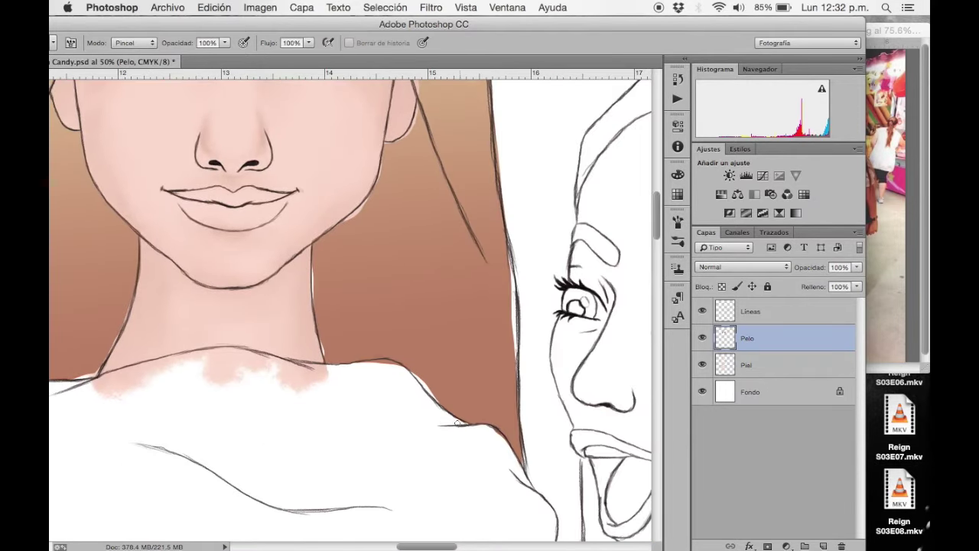
scroll(497, 190, up, 3)
scroll(406, 189, up, 6)
key(b)
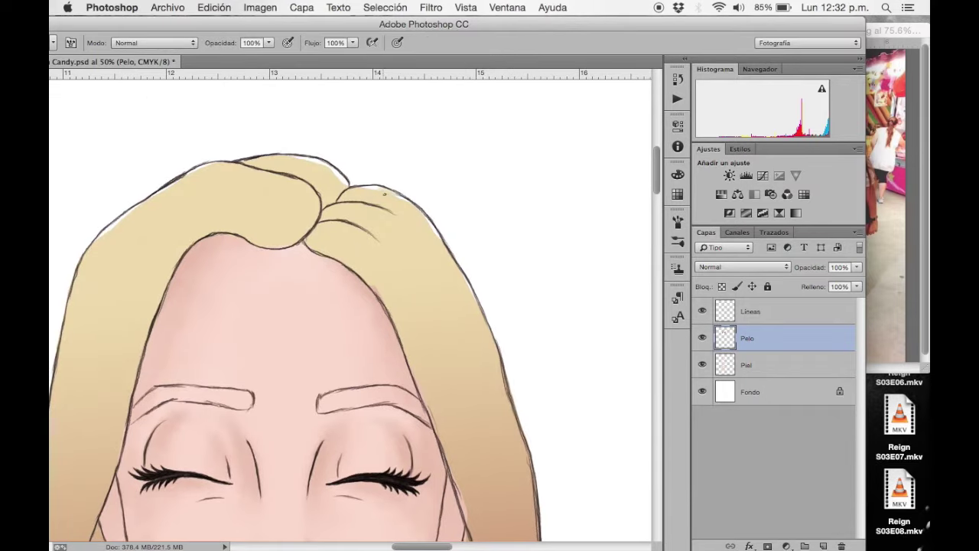
click(116, 47)
click(116, 48)
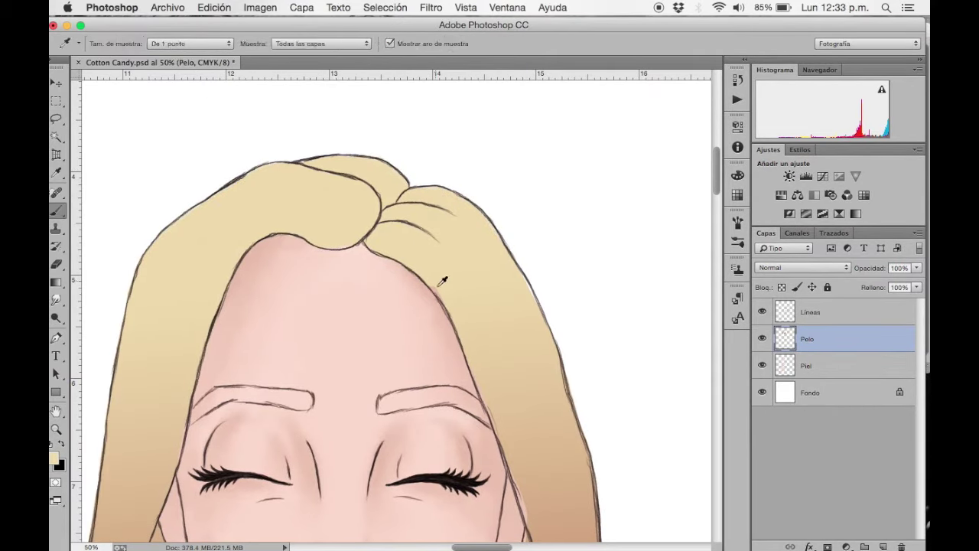
Step: Sample colours from the hair near the chin and neck, ending with the blonde at the hair top
scroll(475, 245, down, 1)
scroll(474, 245, right, 1)
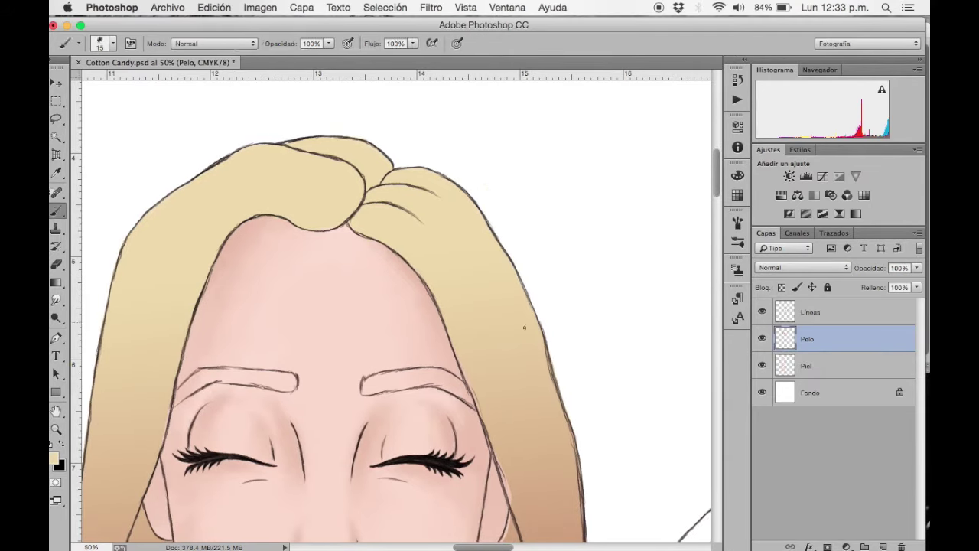
scroll(481, 290, down, 6)
scroll(475, 321, right, 2)
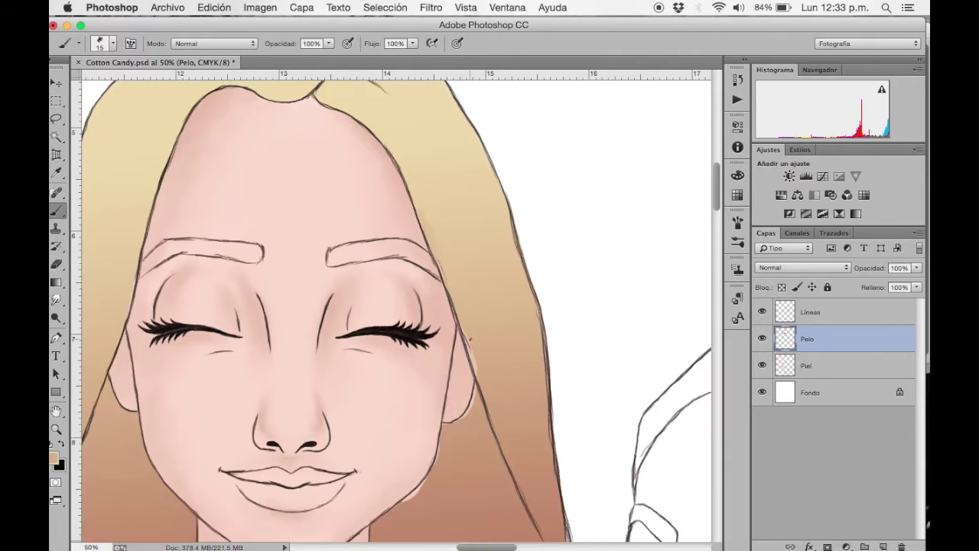
scroll(476, 352, down, 3)
scroll(476, 352, left, 1)
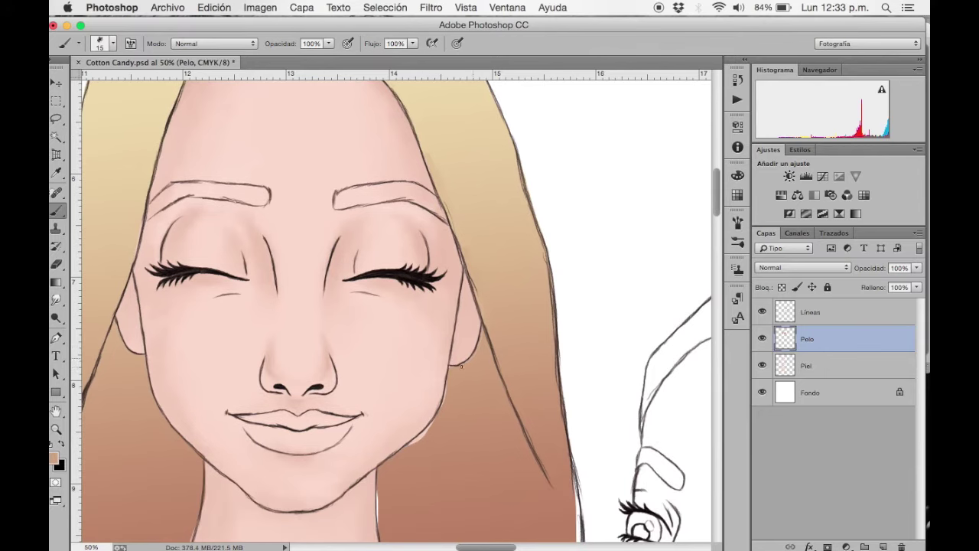
scroll(429, 395, down, 4)
scroll(429, 394, left, 1)
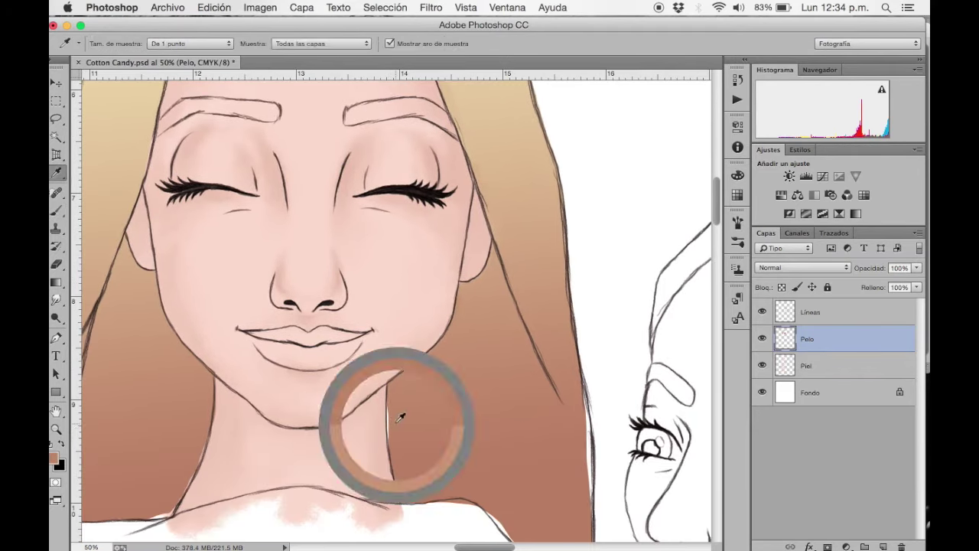
scroll(397, 486, down, 5)
scroll(398, 486, right, 3)
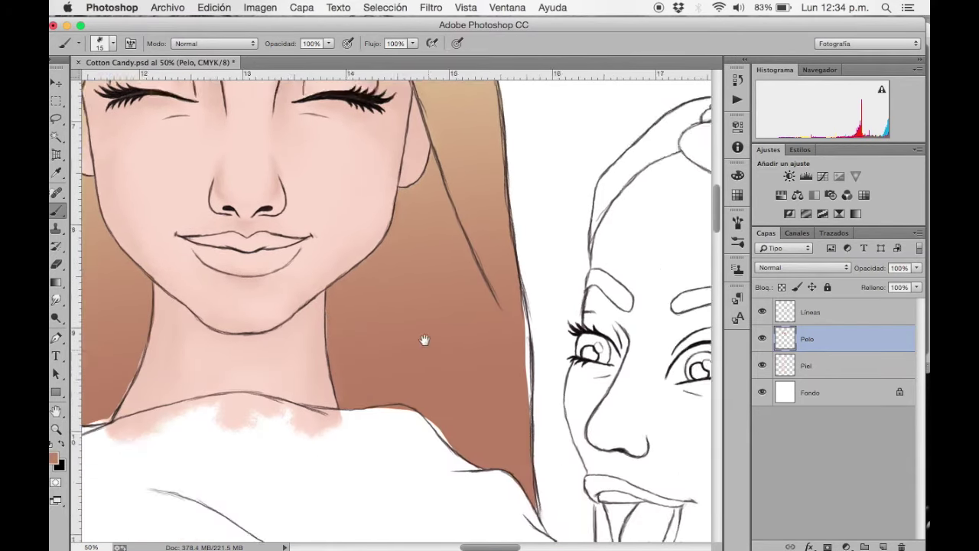
scroll(422, 339, down, 3)
scroll(422, 339, right, 4)
alt+click(361, 339)
drag(252, 275, 590, 298)
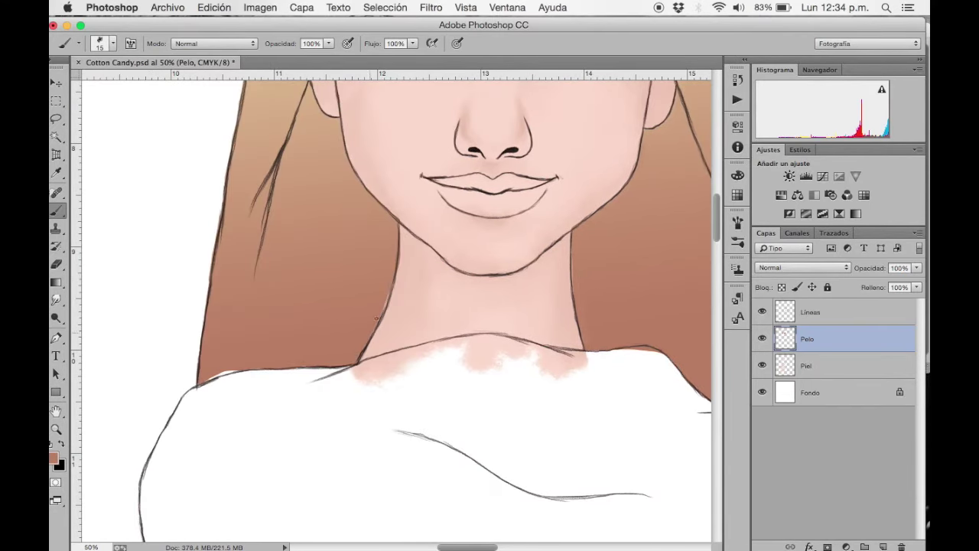
alt+click(222, 364)
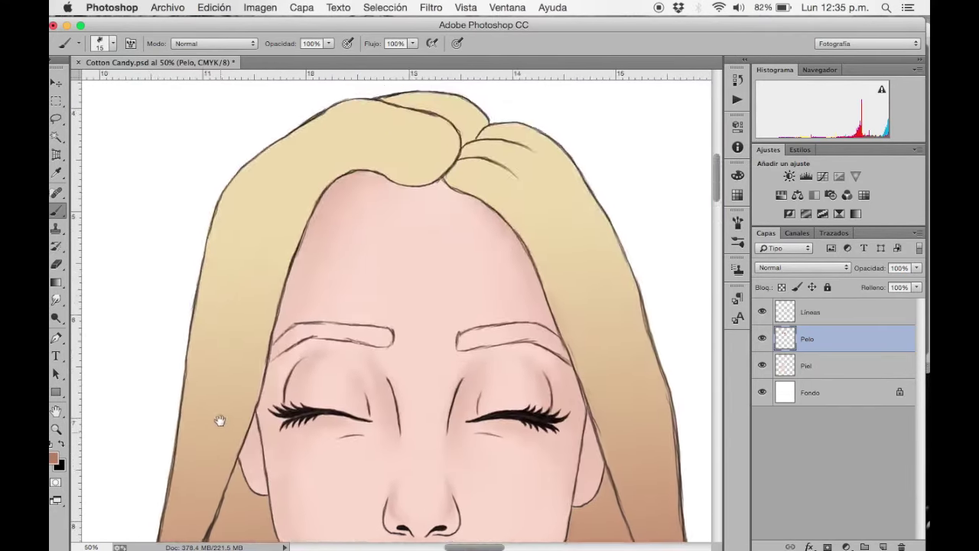
alt+click(462, 189)
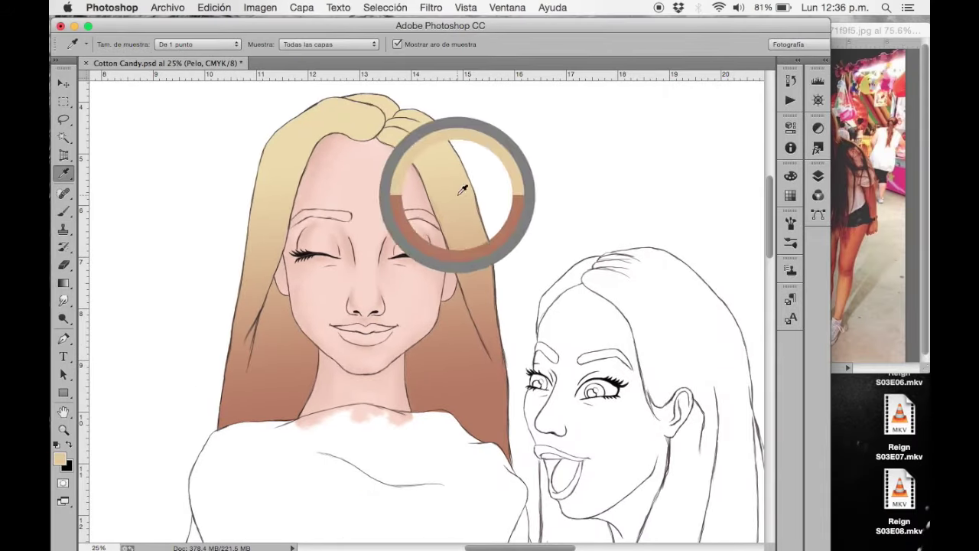
Step: Shade the top of the hair with a darker brown and paint wispy strands along the edges
right_click(380, 127)
key(Return)
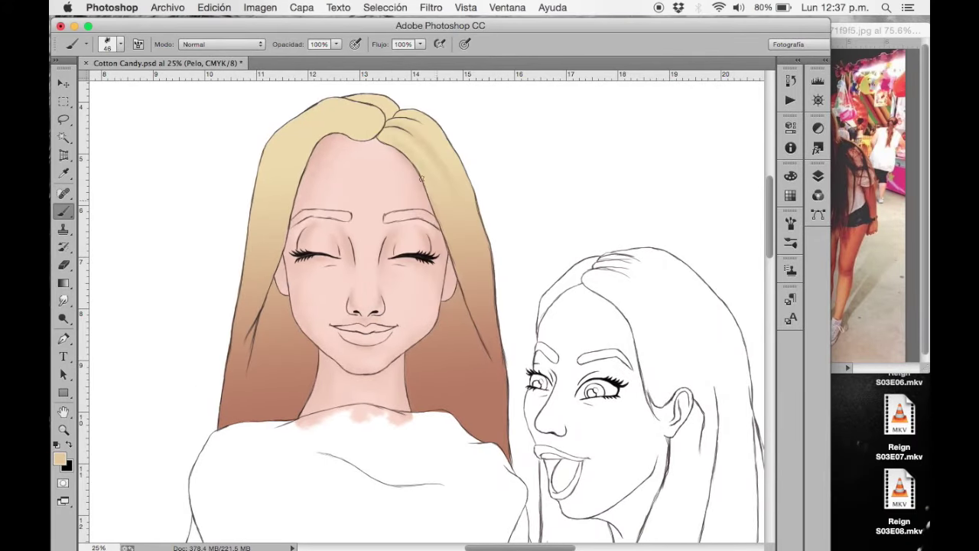
alt+click(239, 287)
right_click(384, 115)
key(Return)
mouse_move(413, 138)
mouse_down()
mouse_move(367, 110)
mouse_move(275, 168)
mouse_up()
click(120, 44)
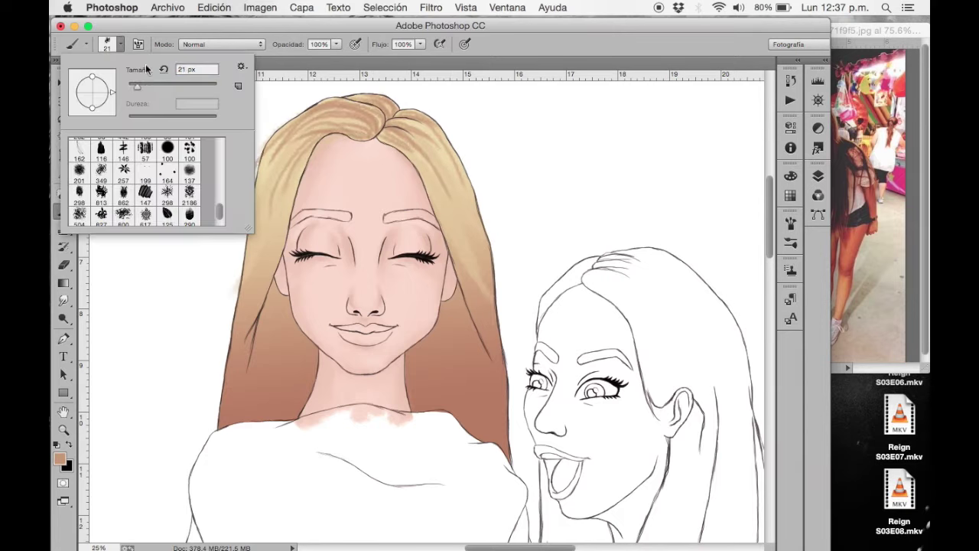
drag(421, 157, 482, 291)
drag(275, 138, 230, 260)
Step: Streak darker strands down the right hair, near the shoulder, and along the left hair
click(59, 458)
click(564, 125)
drag(504, 408, 459, 283)
drag(429, 184, 489, 329)
drag(460, 283, 451, 451)
mouse_move(436, 306)
mouse_down()
mouse_move(417, 428)
mouse_move(482, 466)
mouse_up()
mouse_move(280, 294)
mouse_down()
mouse_move(306, 432)
mouse_move(222, 444)
mouse_move(289, 179)
mouse_move(245, 359)
mouse_up()
drag(459, 272, 498, 368)
Step: Paint light tan strands over the upper-left, right and left sections of the hair
key(super+minus)
key(super+plus)
drag(337, 360, 617, 309)
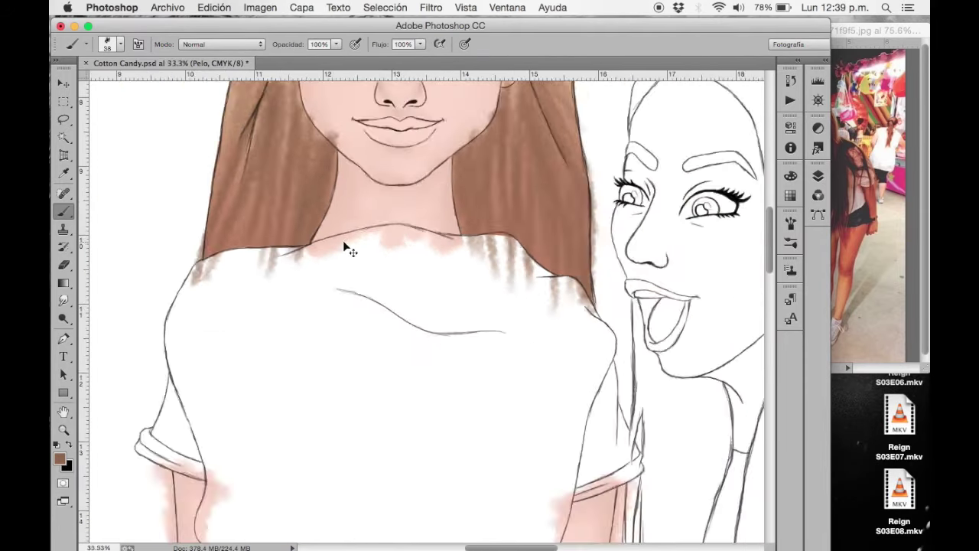
alt+click(498, 131)
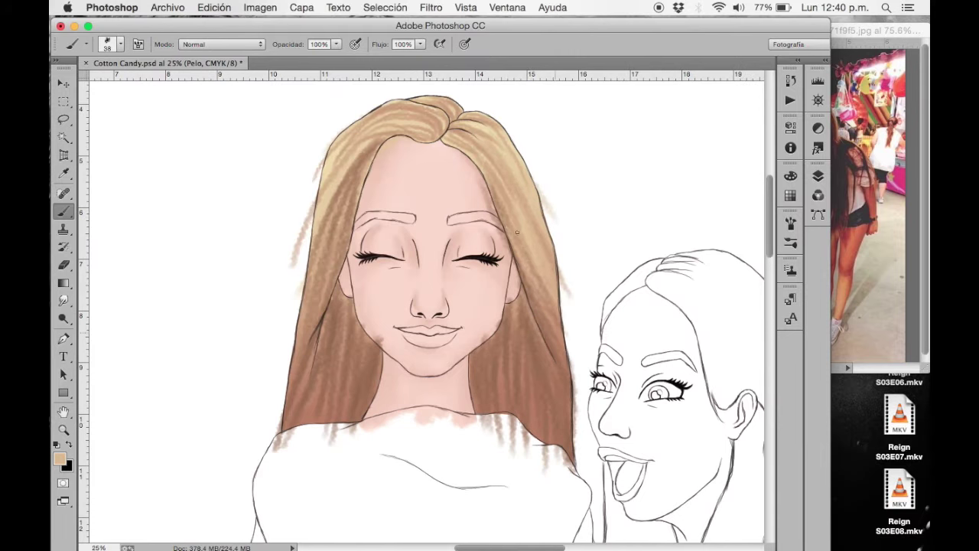
drag(375, 146, 325, 268)
drag(348, 188, 333, 287)
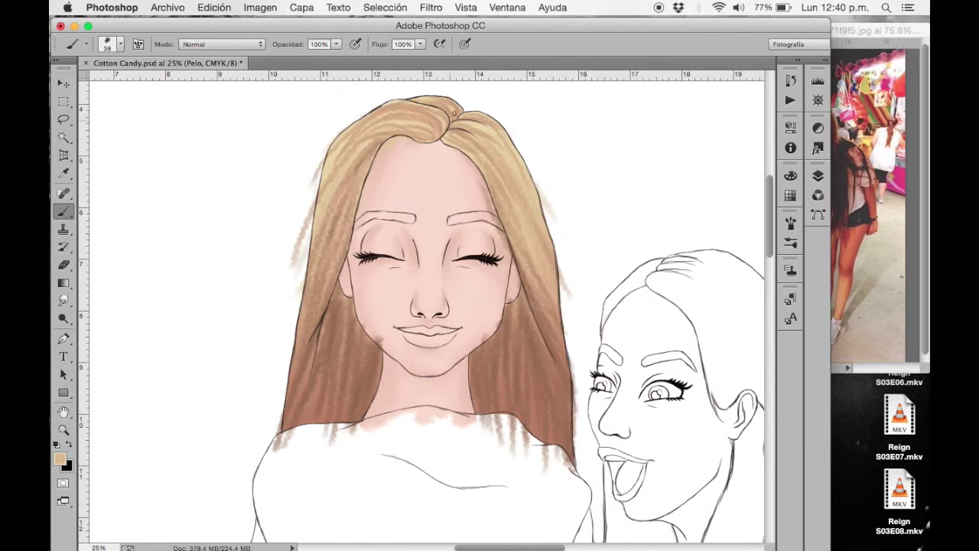
drag(524, 287, 540, 421)
drag(528, 306, 513, 379)
drag(329, 283, 340, 378)
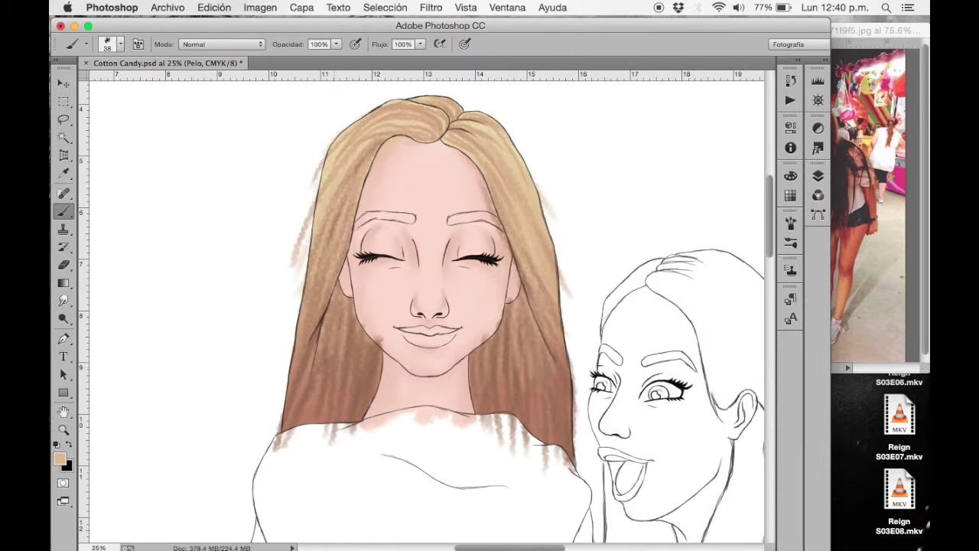
drag(356, 309, 327, 327)
Step: Pick a darker brown and paint strands over the lower-left hair
alt+click(327, 328)
click(59, 459)
click(563, 125)
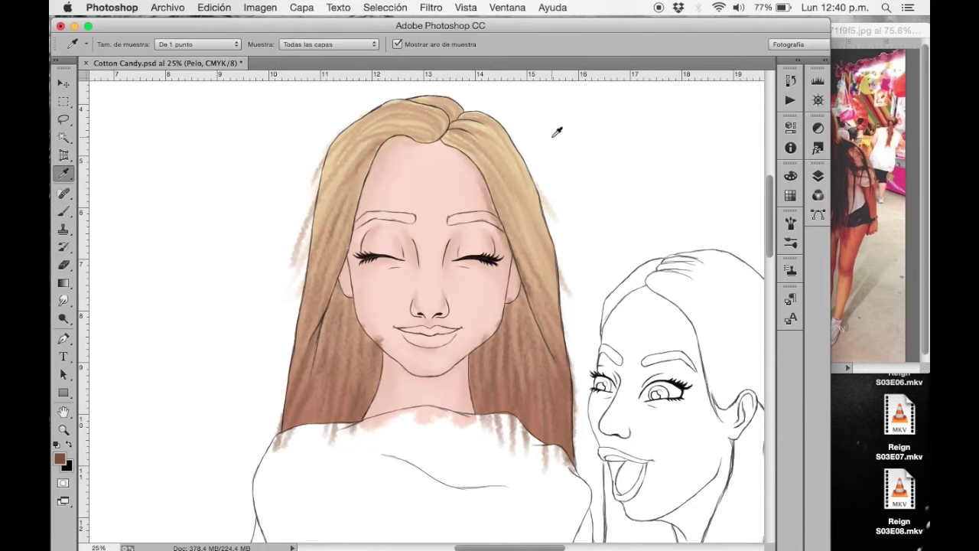
right_click(558, 129)
key(Return)
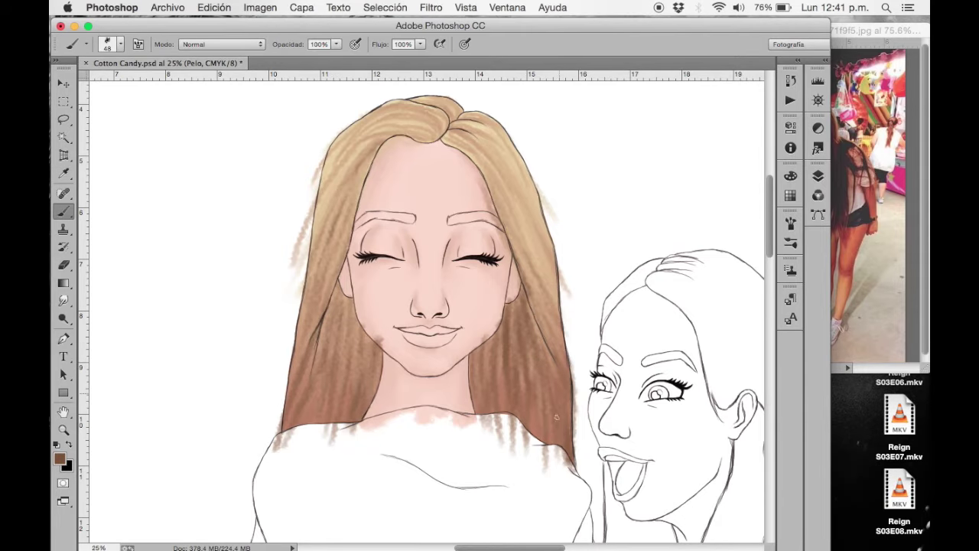
drag(344, 297, 315, 387)
drag(356, 317, 314, 444)
mouse_move(336, 290)
mouse_down()
mouse_move(284, 442)
mouse_move(302, 379)
mouse_up()
Step: Lower the brush opacity to 68% and paint soft dark strands near the hair part
right_click(499, 133)
click(337, 44)
drag(328, 62, 316, 59)
mouse_move(451, 130)
mouse_down()
mouse_move(474, 146)
mouse_move(444, 157)
mouse_move(501, 115)
mouse_move(454, 113)
mouse_move(414, 134)
mouse_move(372, 133)
mouse_move(433, 119)
mouse_up()
alt+click(437, 134)
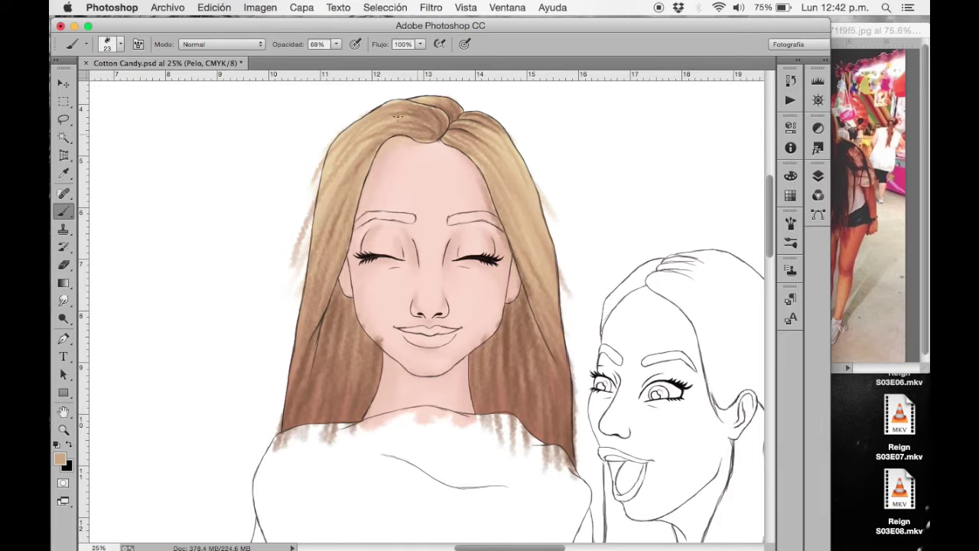
Step: With the Eraser, clear stray hair at the right hairline, the left jaw and outside the left outline
key(e)
key(super+plus)
drag(588, 203, 562, 96)
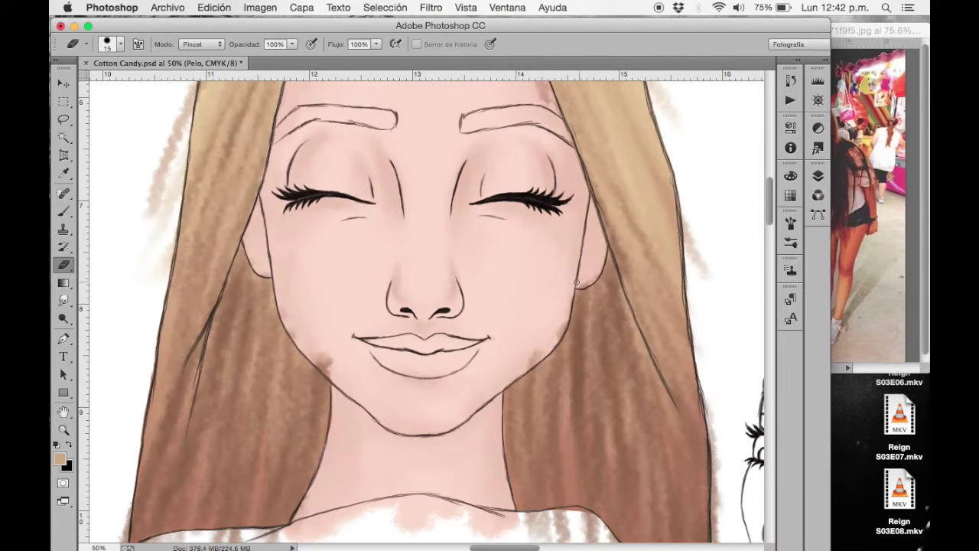
drag(314, 358, 326, 373)
scroll(345, 142, up, 4)
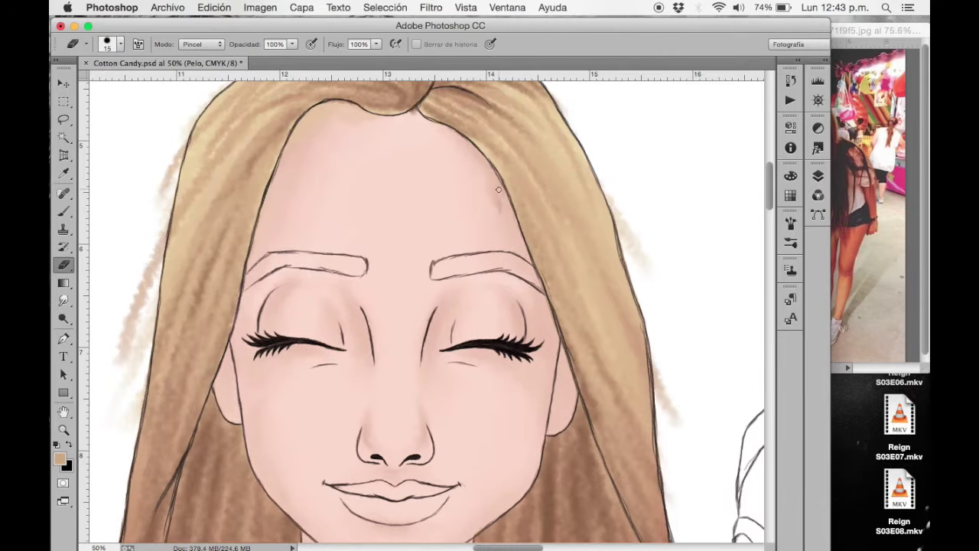
mouse_move(126, 321)
mouse_down()
mouse_move(134, 425)
mouse_move(136, 337)
mouse_move(176, 153)
mouse_up()
Step: Erase stray strands right of the hair and trim the right hair edge
scroll(176, 168, up, 3)
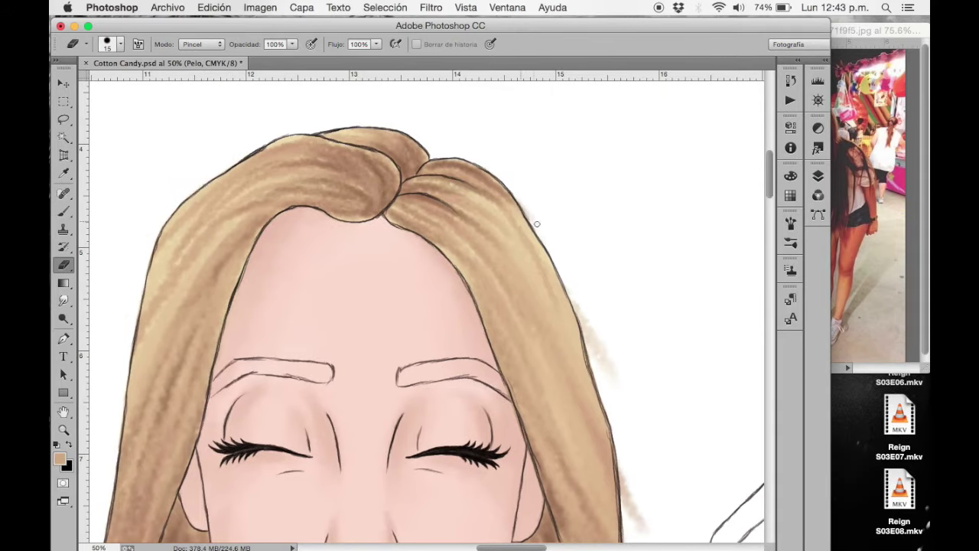
drag(578, 309, 629, 387)
scroll(629, 387, down, 9)
scroll(629, 387, right, 5)
drag(474, 176, 492, 225)
scroll(492, 225, down, 1)
drag(481, 262, 495, 459)
Step: Erase the stray brown strands spilling over the shoulder
scroll(454, 205, up, 2)
scroll(454, 205, left, 3)
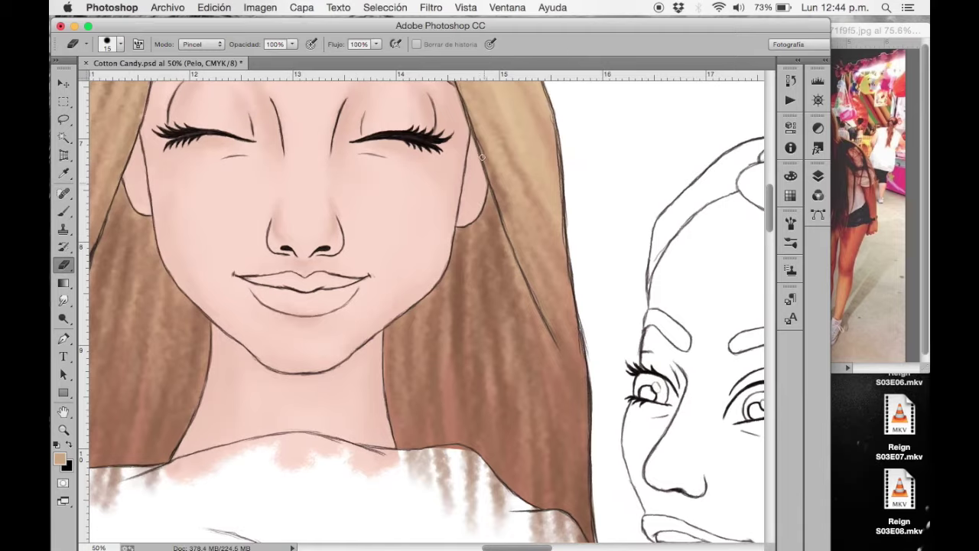
scroll(385, 284, down, 4)
scroll(354, 258, down, 1)
scroll(354, 257, up, 2)
scroll(138, 316, left, 4)
mouse_move(173, 283)
mouse_down()
mouse_move(173, 356)
mouse_move(156, 375)
mouse_move(187, 371)
mouse_up()
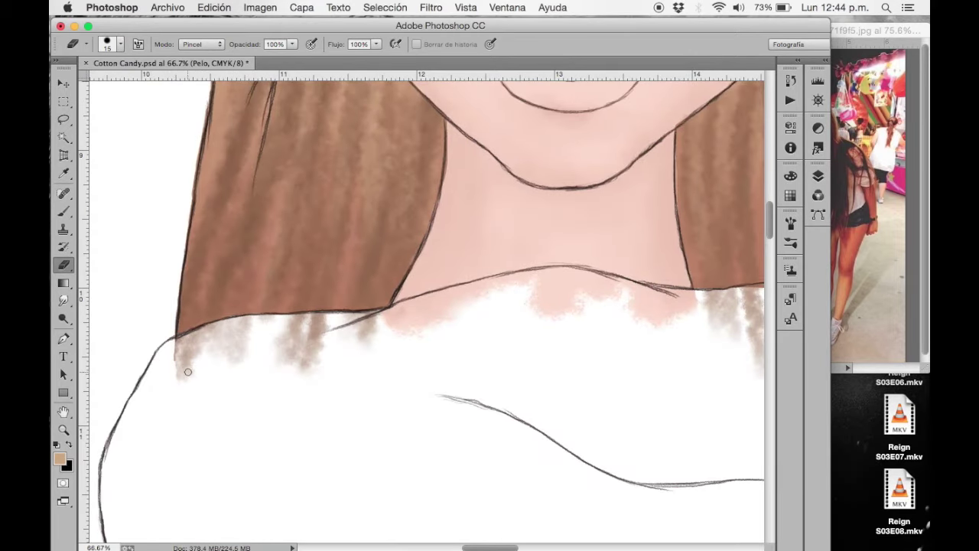
Step: Make the Cara layer active in the Layers list
click(818, 176)
click(724, 344)
click(818, 175)
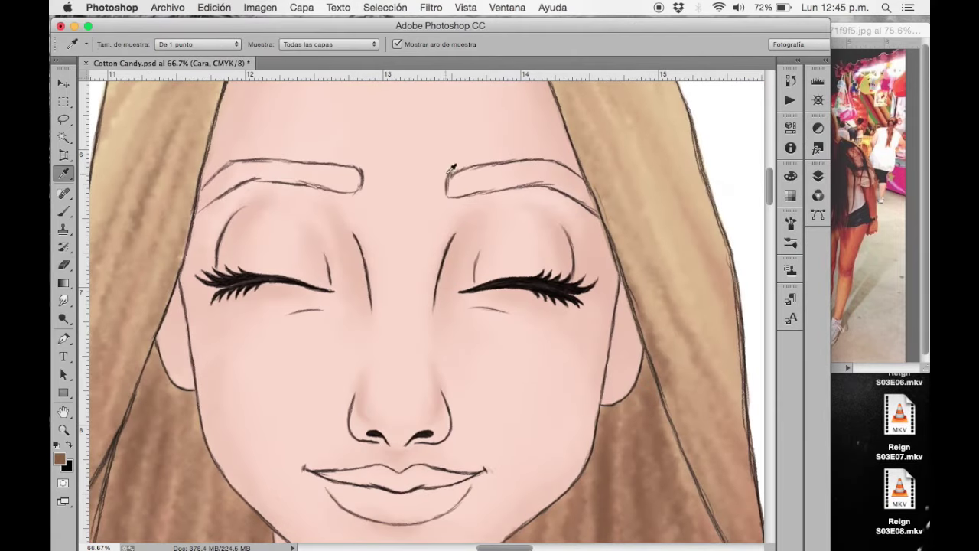
Step: With a small brush, fill the left and right eyebrows with brown
key(b)
right_click(451, 168)
click(356, 180)
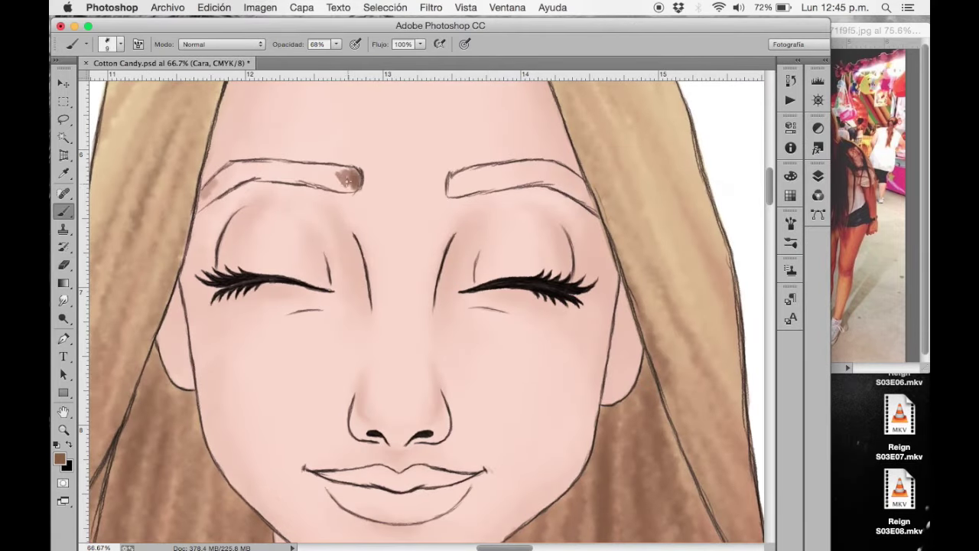
mouse_move(354, 173)
mouse_down()
mouse_move(321, 184)
mouse_move(261, 171)
mouse_move(219, 182)
mouse_move(287, 162)
mouse_move(210, 184)
mouse_move(201, 203)
mouse_up()
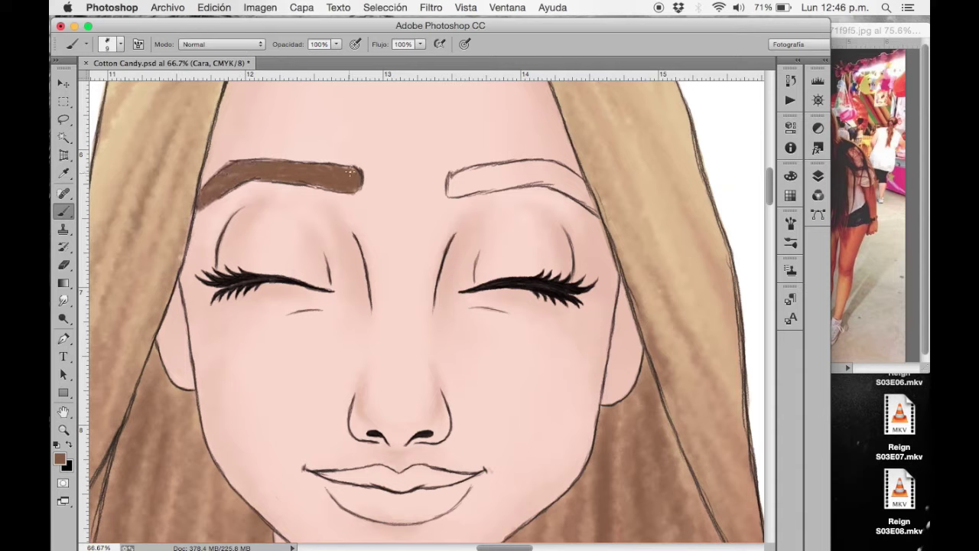
mouse_move(450, 179)
mouse_down()
mouse_move(531, 165)
mouse_move(471, 189)
mouse_move(566, 176)
mouse_up()
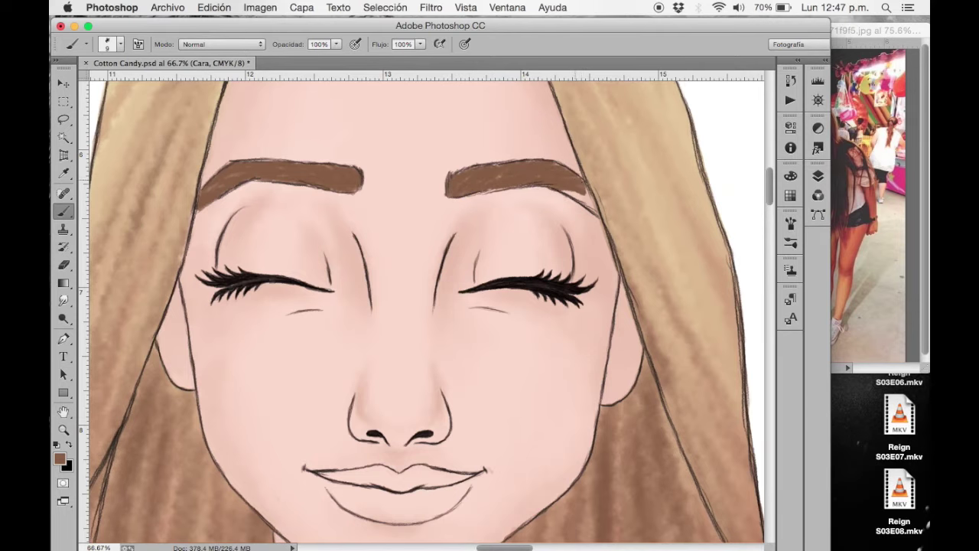
Step: Choose a darker brown and add texture to the right eyebrow and the left eyebrow's top edge
click(59, 460)
click(312, 228)
click(535, 125)
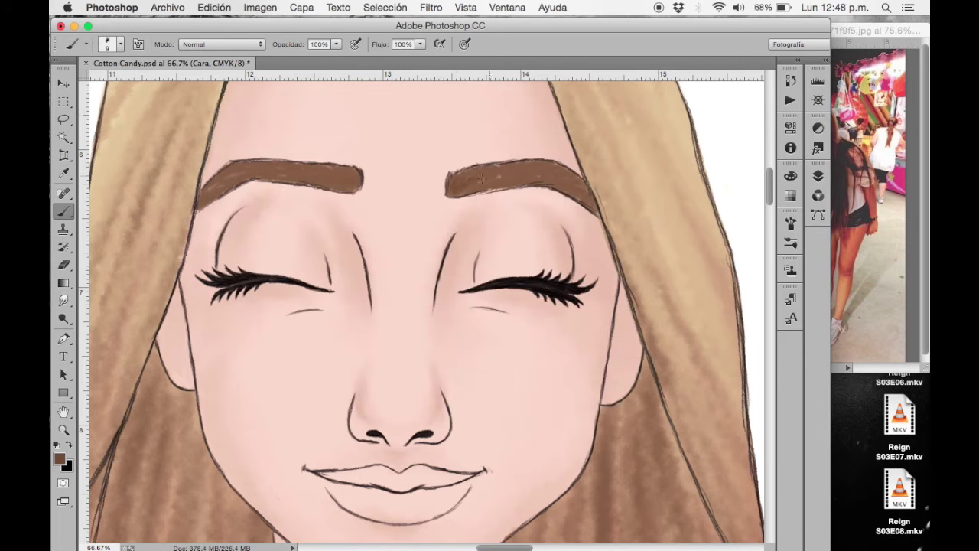
drag(485, 182, 496, 185)
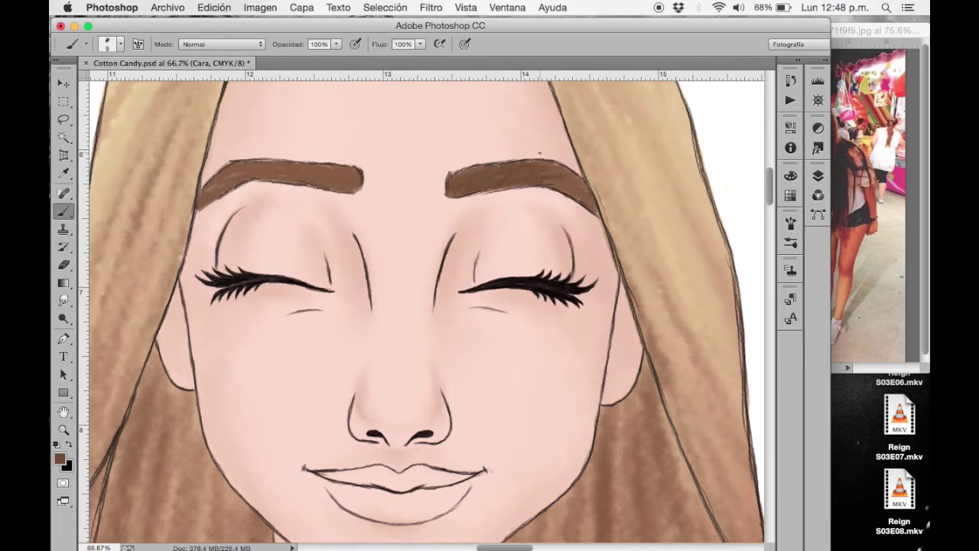
drag(542, 184, 601, 200)
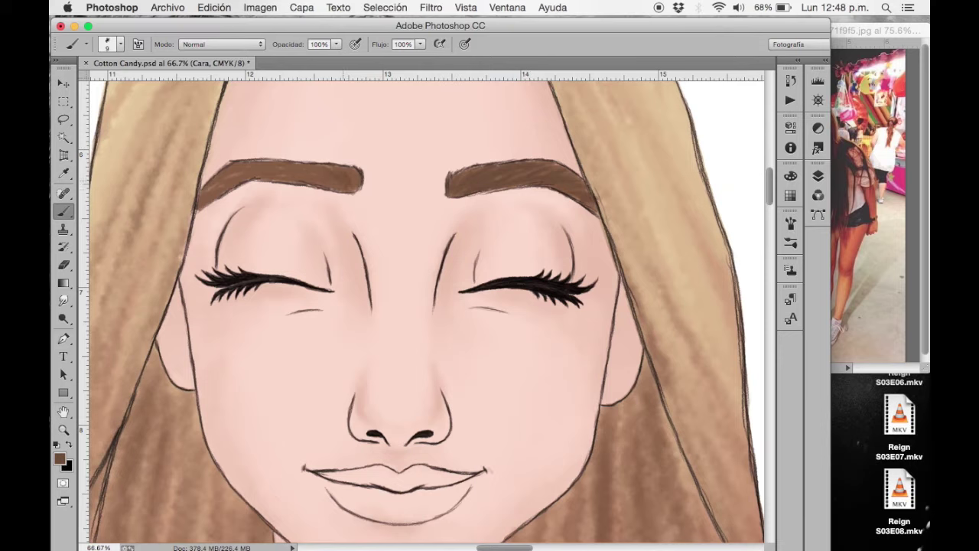
drag(284, 167, 231, 166)
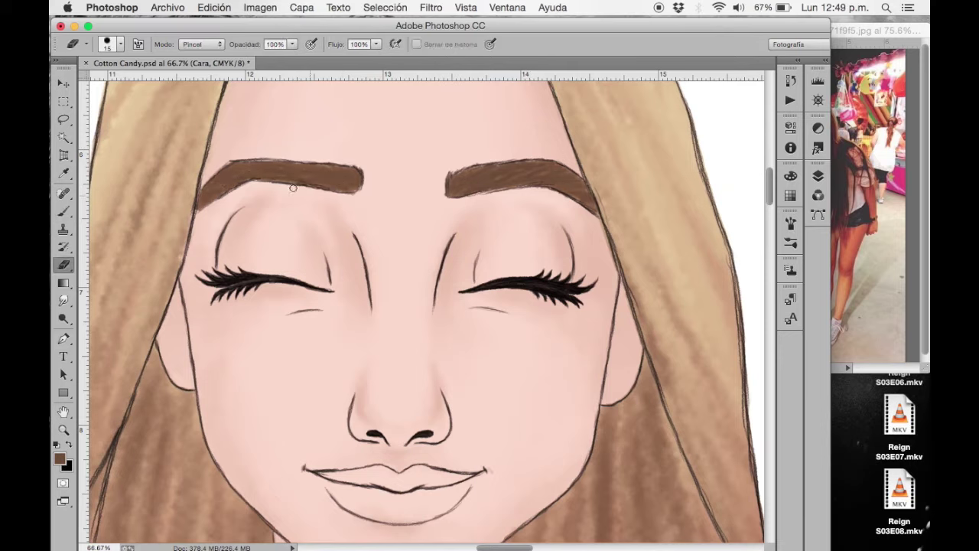
Step: Sample a pink lip colour from the reference photo
click(880, 192)
click(450, 352)
scroll(449, 353, down, 5)
Step: Paint the left girl's lips coral pink with a small brush
right_click(420, 293)
mouse_move(409, 345)
mouse_down()
mouse_move(459, 362)
mouse_move(433, 323)
mouse_move(435, 347)
mouse_move(387, 344)
mouse_move(349, 325)
mouse_move(417, 321)
mouse_move(429, 369)
mouse_up()
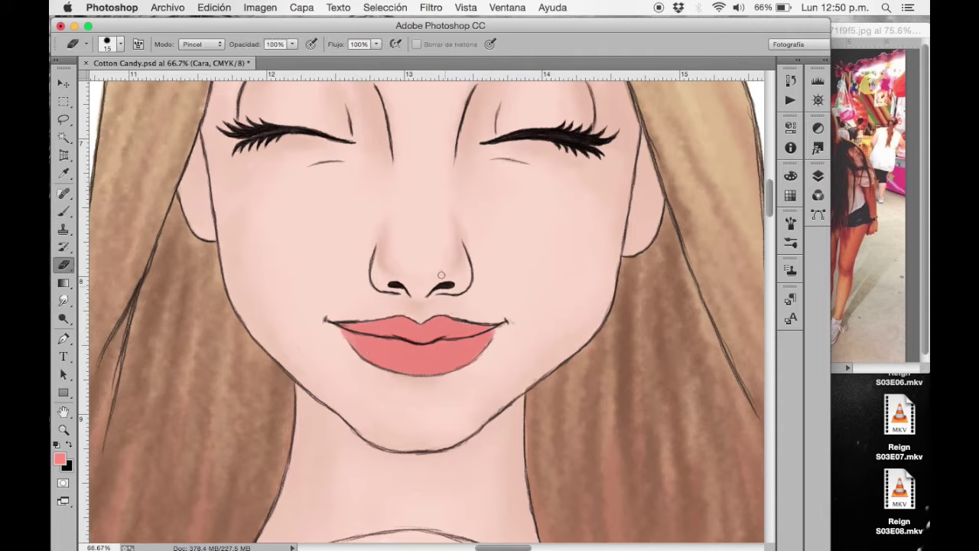
click(59, 459)
click(568, 124)
key(b)
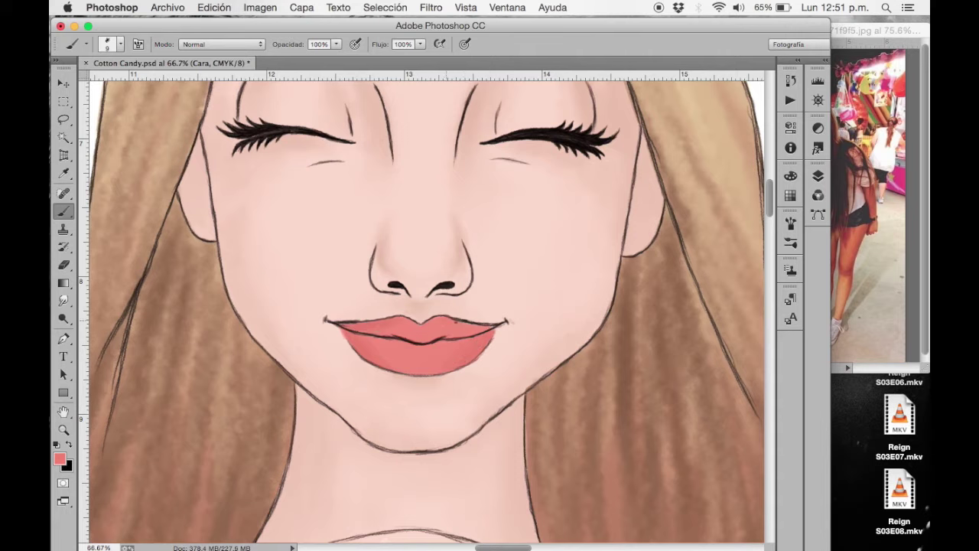
Step: Set the brush to size 18 and pick a lighter pink for the lip highlights
right_click(423, 179)
right_click(454, 189)
key(Return)
scroll(419, 330, down, 1)
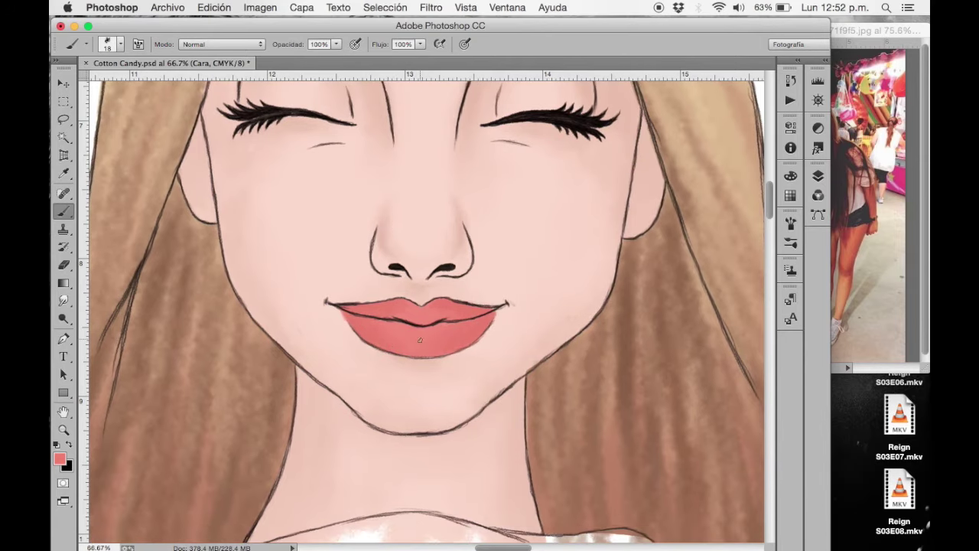
click(59, 458)
click(569, 125)
Step: Shade the lips with a size 34 brush using colour sampled from the lips, then zoom out
right_click(511, 214)
key(Return)
alt+click(437, 327)
scroll(375, 327, down, 1)
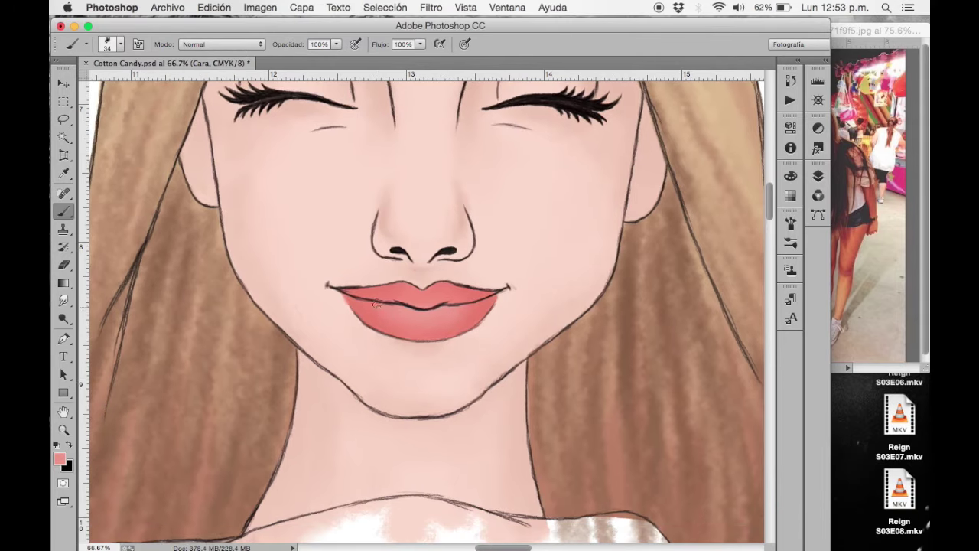
key(ctrl+minus)
key(ctrl+minus)
key(ctrl+minus)
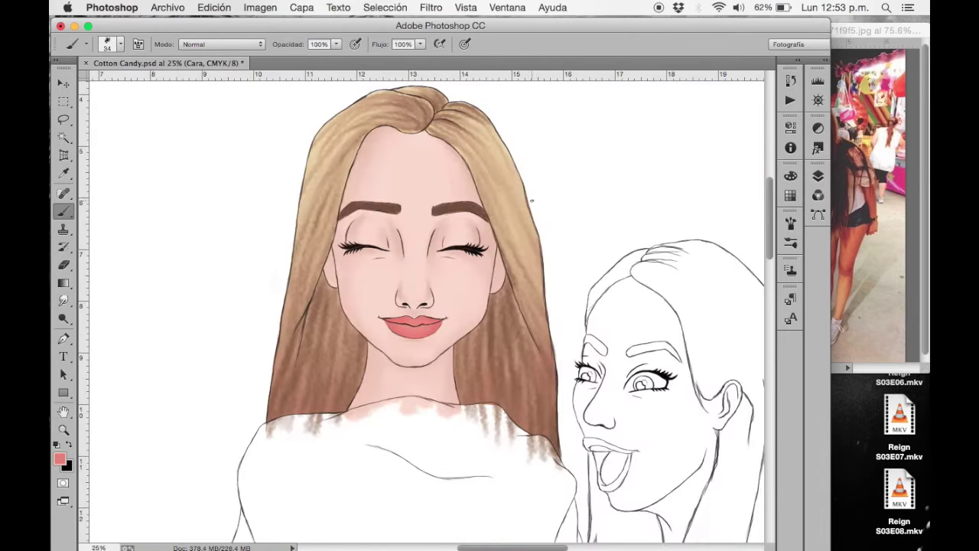
Step: Zoom back in on the face, choose a beige shade, and undo the faint shading near the left eye
key(ctrl+plus)
key(ctrl+plus)
key(ctrl+plus)
scroll(475, 291, up, 5)
click(59, 458)
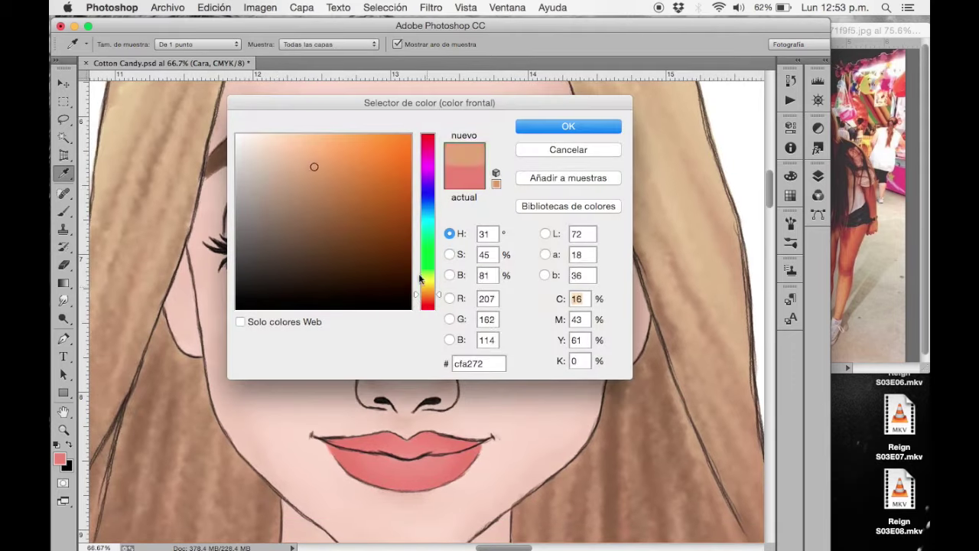
key(Return)
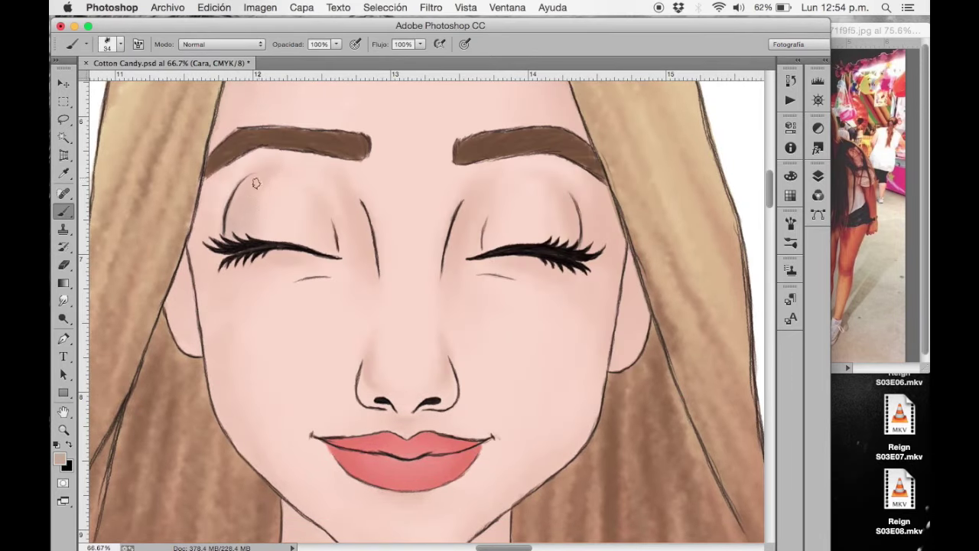
key(ctrl+z)
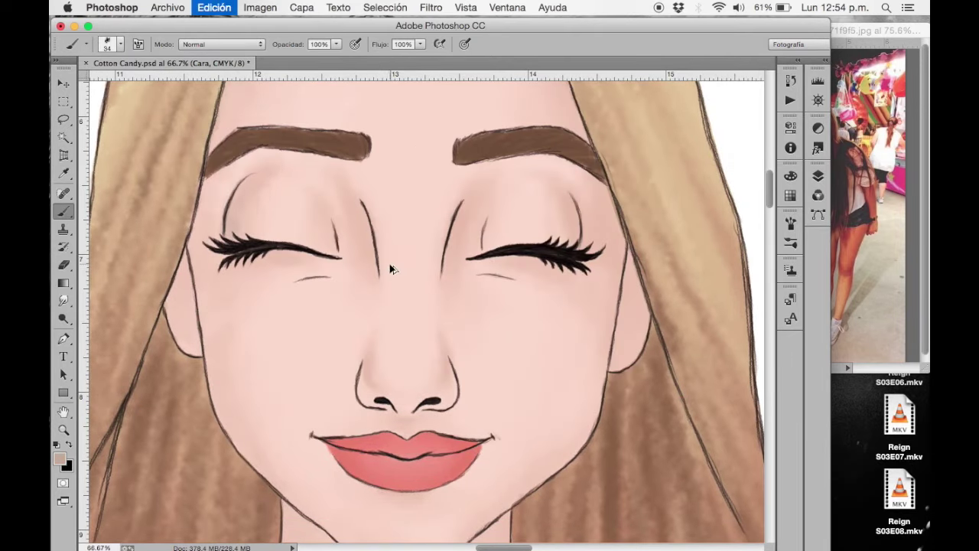
key(ctrl+z)
key(ctrl+z)
Step: On the Lineas layer, erase the dark outline strokes along both eyebrows' edges
key(F7)
key(alt+])
key(F7)
key(e)
drag(230, 155, 326, 149)
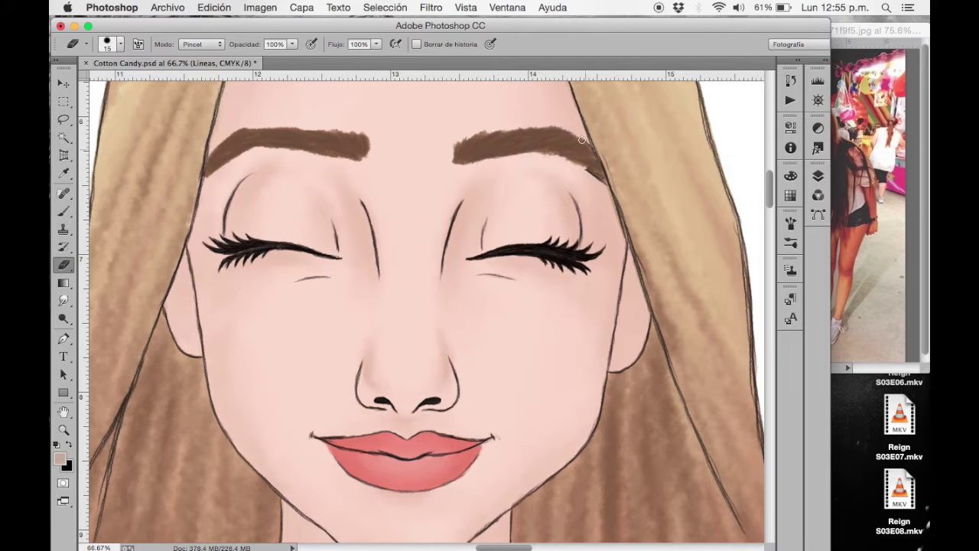
drag(582, 140, 596, 176)
Step: Return to the Cara layer with the Brush and sample the eyebrow's brown
key(F7)
key(alt+[)
key(F7)
key(b)
alt+click(594, 152)
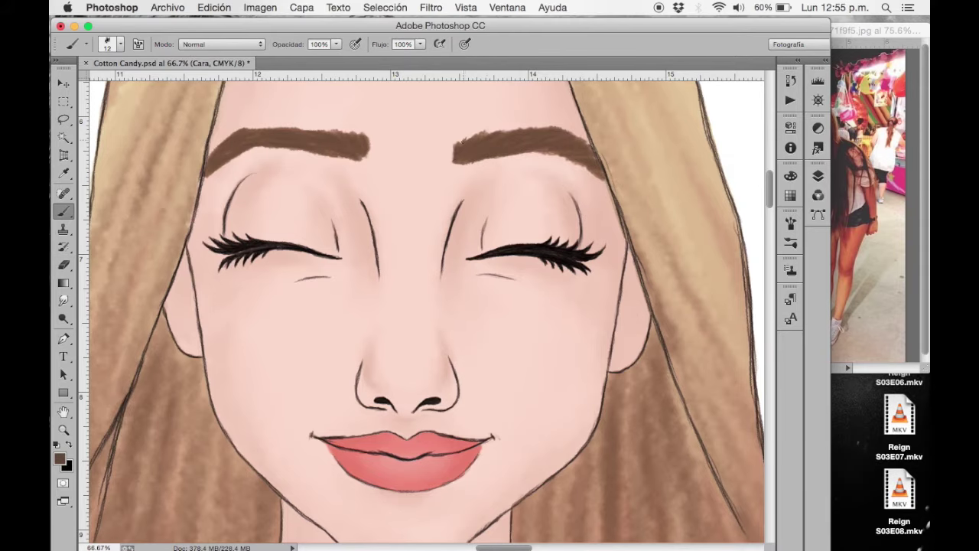
Step: Set the brush to size 7 and zoom in to 200% on the eyebrows
click(113, 43)
key(Return)
key(super+plus)
key(super+plus)
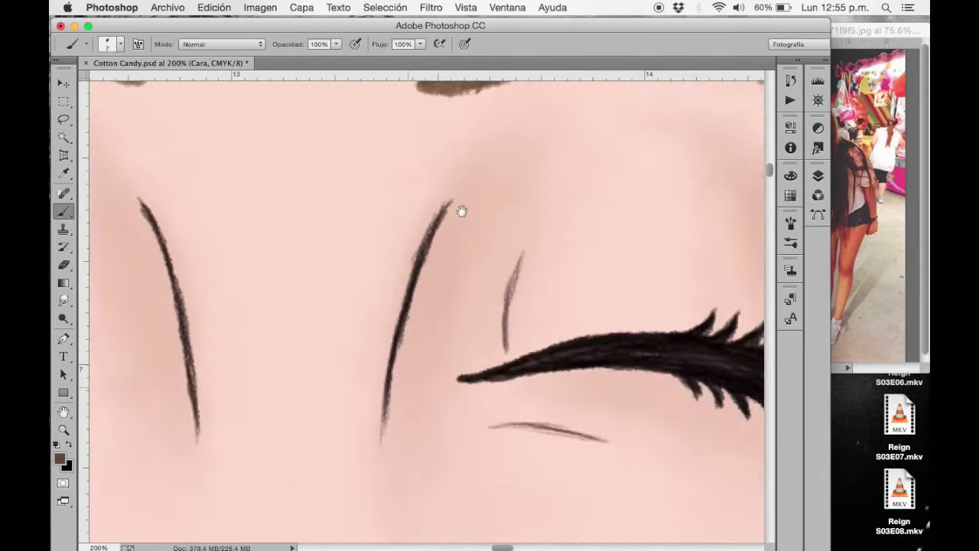
scroll(434, 181, right, 5)
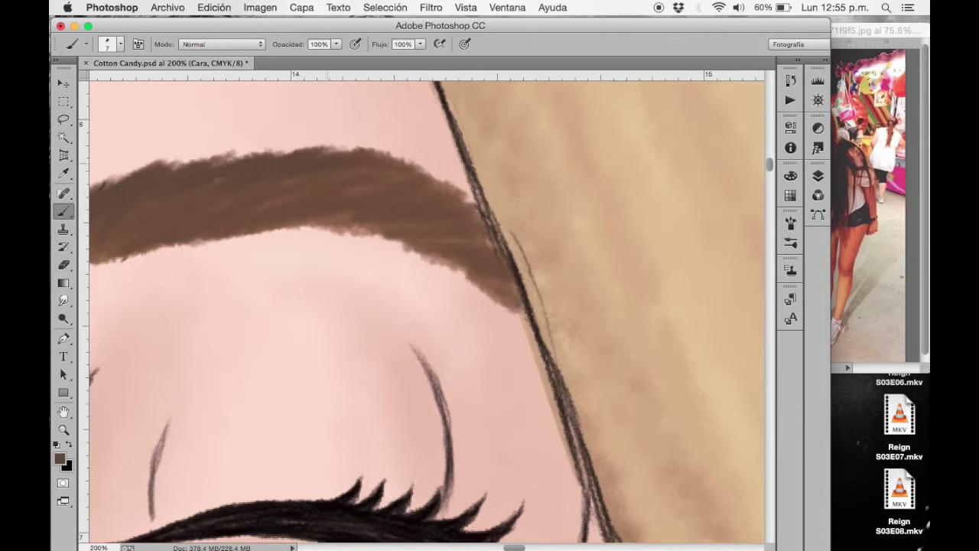
scroll(300, 231, left, 2)
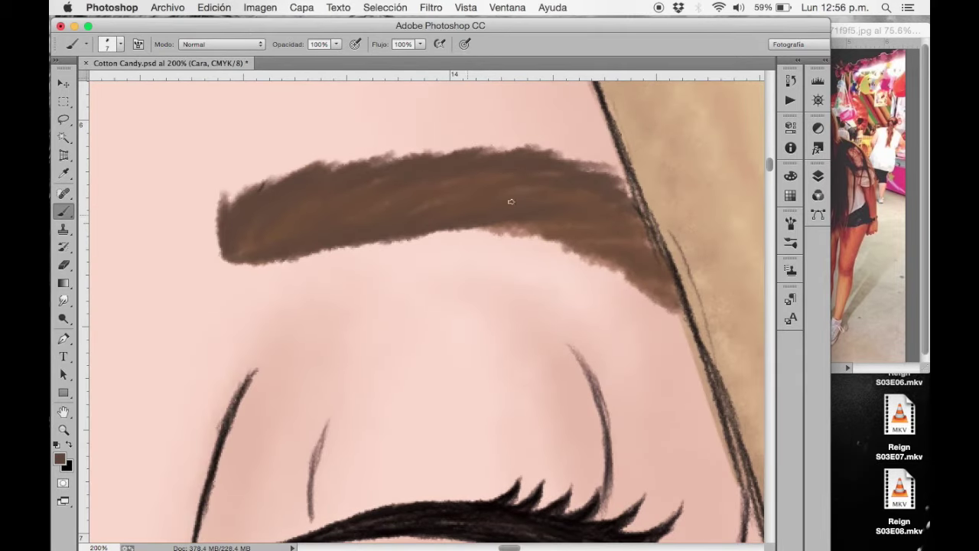
Step: Darken the lower edges of both eyebrows with a darker brown sampled from the line art
drag(458, 229, 674, 299)
scroll(643, 252, left, 8)
mouse_move(639, 268)
mouse_down()
mouse_move(615, 204)
mouse_move(349, 182)
mouse_move(274, 185)
mouse_move(165, 274)
mouse_move(539, 264)
mouse_move(383, 245)
mouse_up()
mouse_move(605, 276)
mouse_down()
mouse_move(310, 237)
mouse_move(264, 252)
mouse_move(153, 333)
mouse_up()
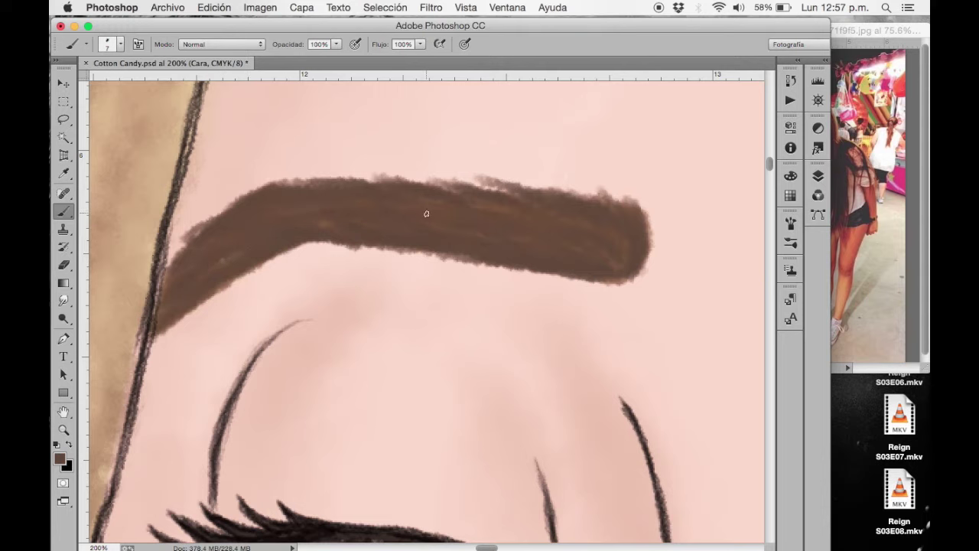
alt+click(157, 244)
mouse_move(635, 226)
mouse_down()
mouse_move(573, 263)
mouse_move(200, 273)
mouse_move(460, 206)
mouse_move(230, 222)
mouse_move(161, 275)
mouse_up()
Step: Flip the view horizontally and add dark hair-like streaks along the eyebrow
key(ctrl+shift+h)
mouse_move(291, 264)
mouse_down()
mouse_move(513, 214)
mouse_move(662, 237)
mouse_up()
drag(306, 306, 662, 276)
mouse_move(528, 260)
mouse_down()
mouse_move(299, 300)
mouse_move(688, 299)
mouse_up()
drag(566, 256, 707, 306)
Step: Zoom out to the whole face and make the Pelo hair layer active
key(ctrl+minus)
key(ctrl+minus)
key(ctrl+minus)
key(ctrl+minus)
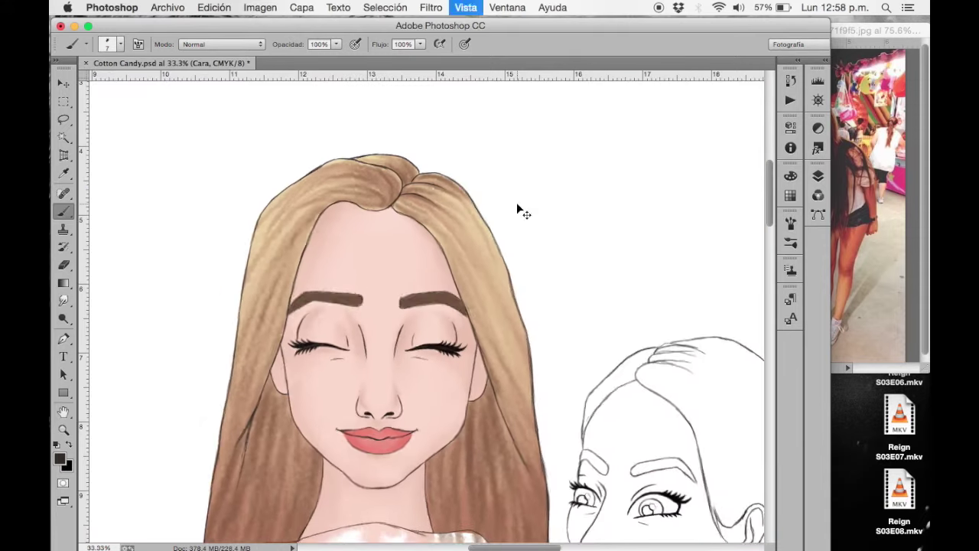
key(ctrl+minus)
click(818, 175)
click(716, 365)
Step: Sample the tan hair colour and paint size-24 tan strands on the right side of the hair
alt+click(450, 230)
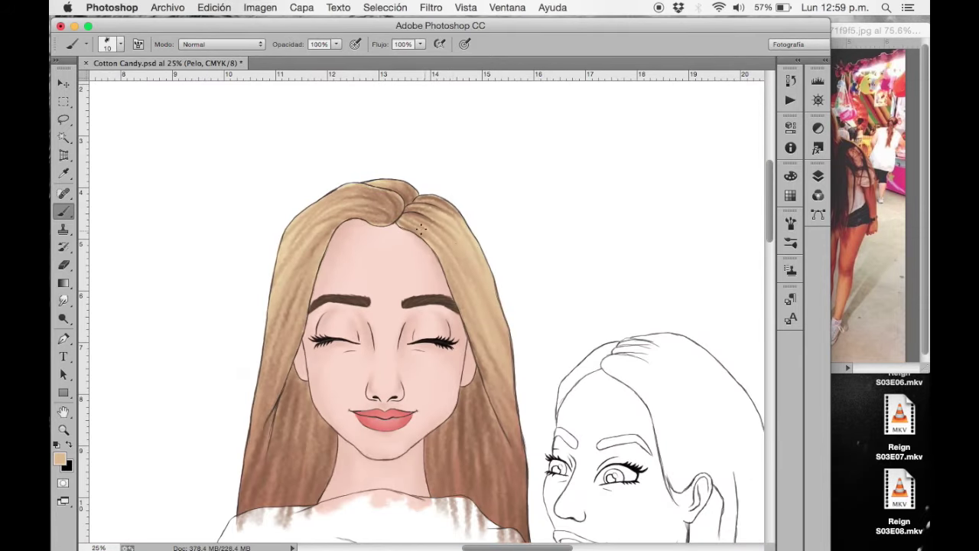
right_click(488, 426)
right_click(498, 463)
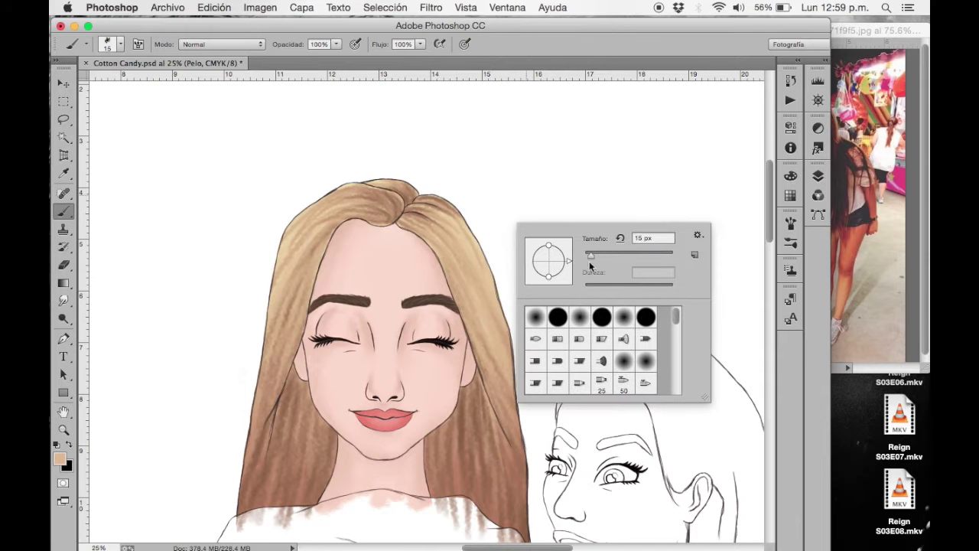
drag(465, 398, 469, 481)
drag(482, 410, 497, 517)
drag(505, 430, 521, 522)
drag(459, 400, 470, 500)
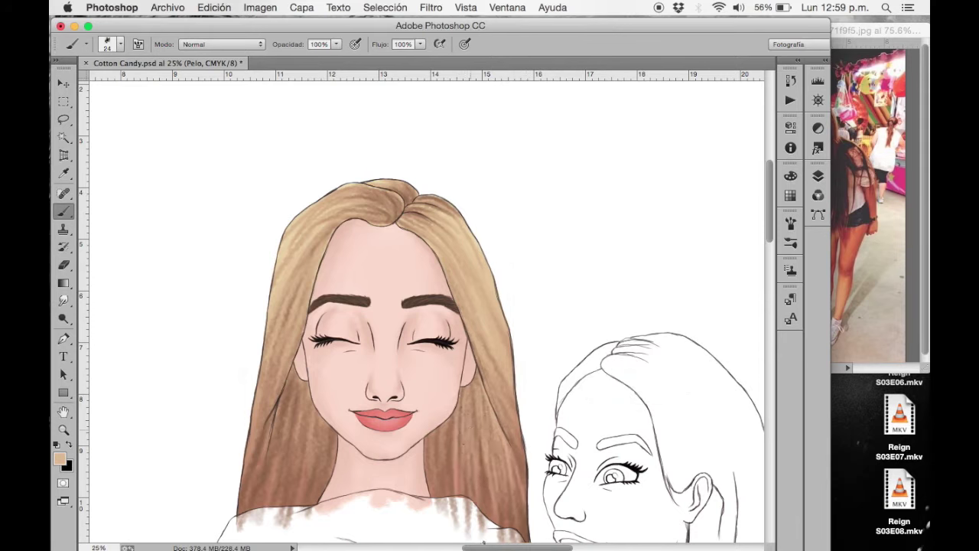
drag(475, 427, 483, 513)
drag(440, 418, 446, 493)
Step: Paint more tan strands down the left side of the hair
mouse_move(299, 384)
mouse_down()
mouse_move(305, 476)
mouse_move(286, 471)
mouse_up()
drag(289, 387, 296, 486)
drag(306, 416, 315, 477)
drag(314, 425, 326, 502)
drag(257, 417, 273, 505)
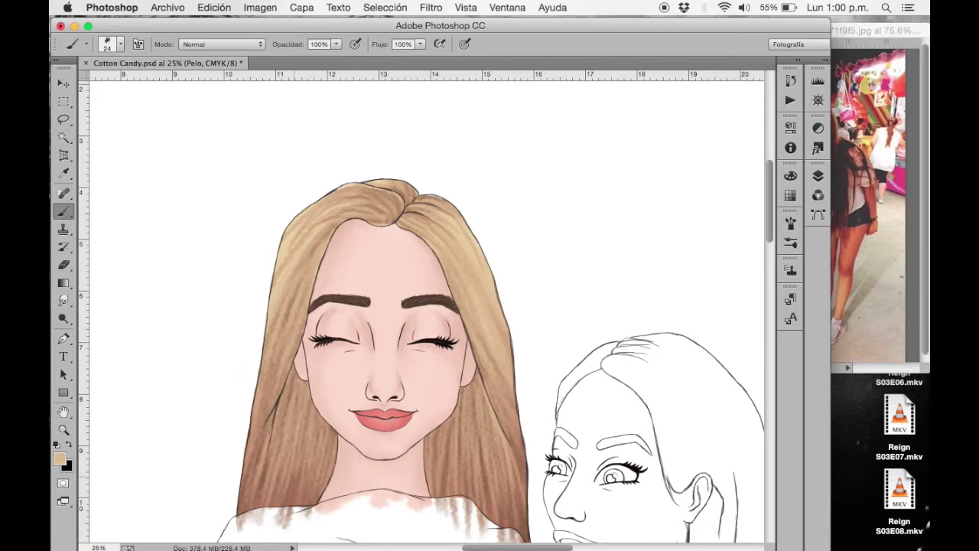
drag(291, 456, 306, 505)
Step: Try brush size 44, undo a stray diagonal stroke, and lighten strips of the left hair
right_click(530, 161)
text(44)
click(592, 212)
click(214, 7)
click(261, 24)
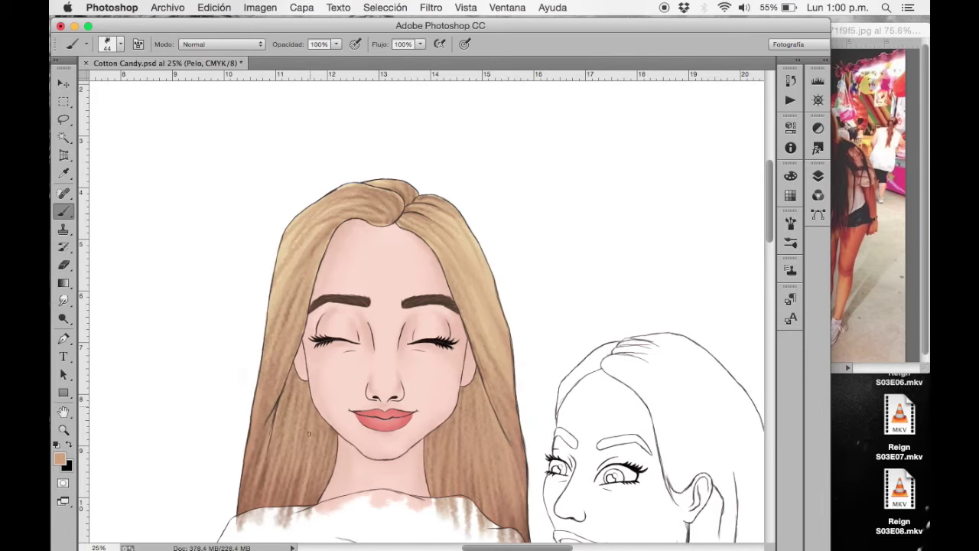
drag(290, 431, 280, 506)
drag(260, 422, 252, 506)
Step: Sample dark brown at 53% opacity and add darker strands above the right shoulder
alt+click(421, 299)
right_click(522, 365)
scroll(459, 367, down, 3)
key(5)
key(3)
drag(440, 359, 448, 400)
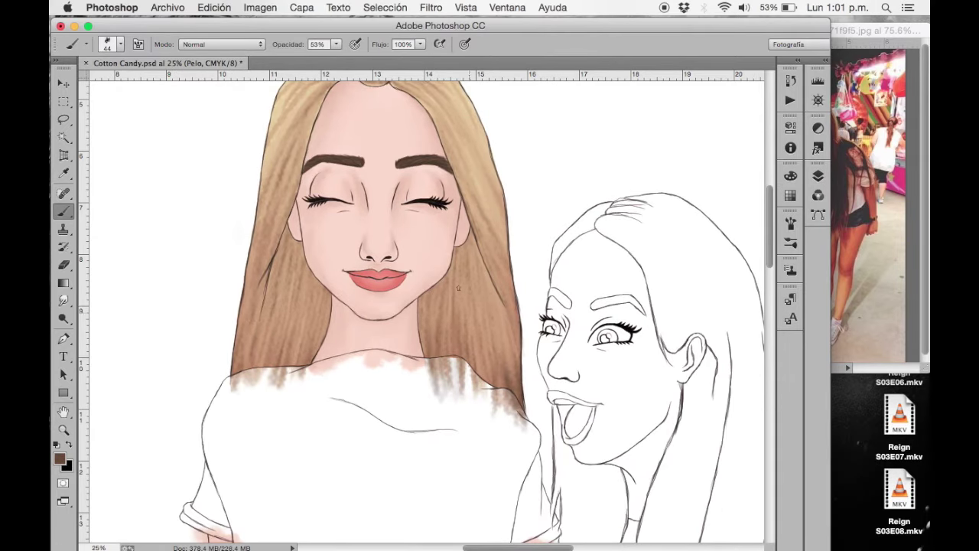
drag(482, 367, 501, 409)
drag(509, 360, 517, 405)
Step: Add more dark brown strands down the left side of the hair
drag(246, 314, 233, 402)
mouse_move(279, 298)
mouse_down()
mouse_move(249, 398)
mouse_move(267, 394)
mouse_up()
drag(302, 243, 290, 325)
drag(320, 266, 285, 382)
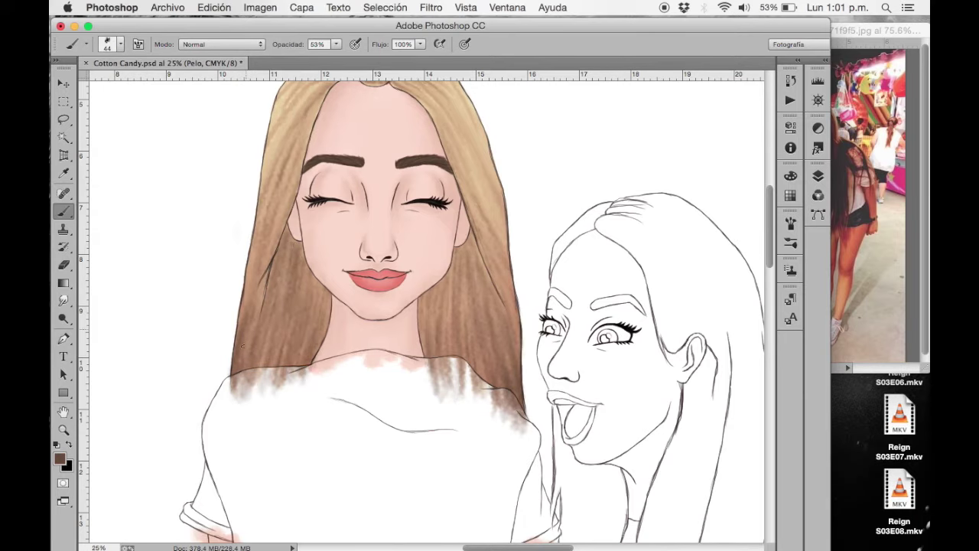
drag(260, 259, 239, 401)
drag(279, 327, 249, 396)
key(e)
scroll(381, 254, up, 3)
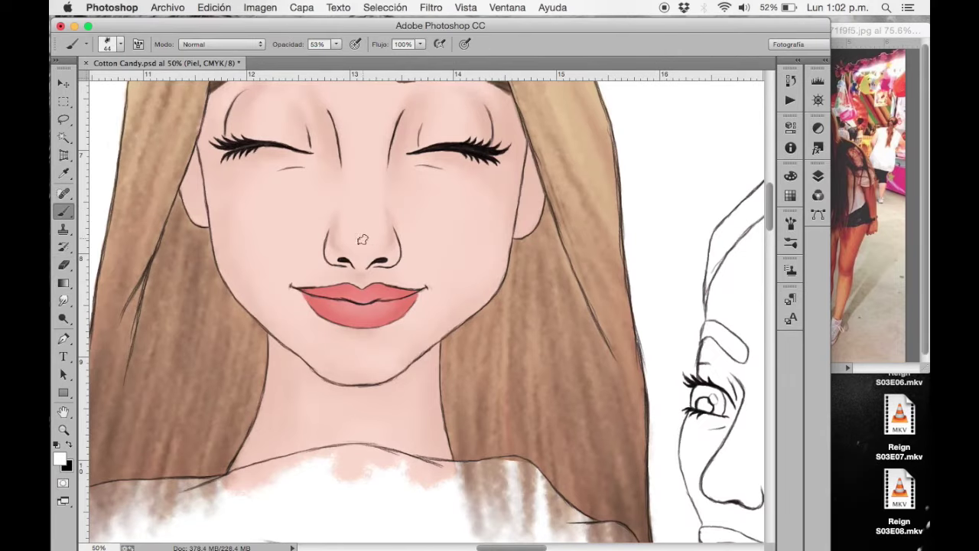
Step: Dab a white nose-tip highlight with a size 26 brush, undo a stroke, and add a new layer
scroll(364, 239, up, 3)
right_click(313, 130)
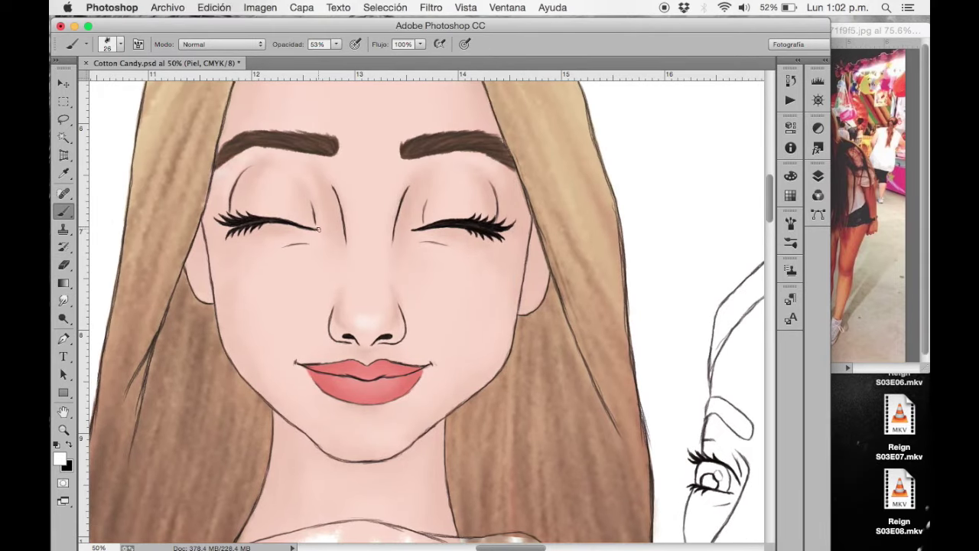
key(ctrl+z)
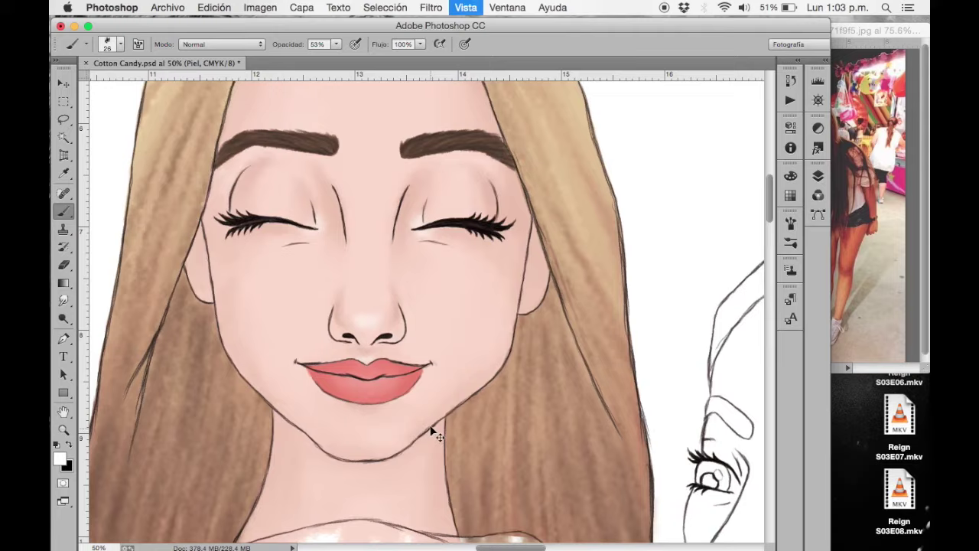
key(ctrl+minus)
key(ctrl+minus)
key(ctrl+minus)
key(F7)
click(727, 393)
Step: Rename the new layer 'Algodón de azúcar' and zoom in on the torso
double_click(713, 392)
text(Algodón de azúcar)
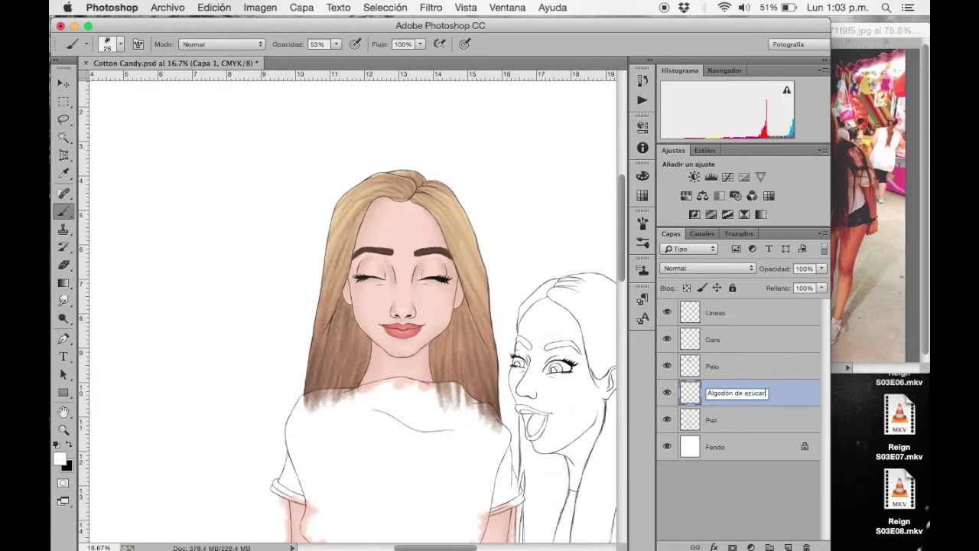
key(Return)
key(ctrl+plus)
scroll(284, 230, down, 5)
Step: Lasso the cotton candy and set a light pink efc8dd gradient sampled from the photo
key(l)
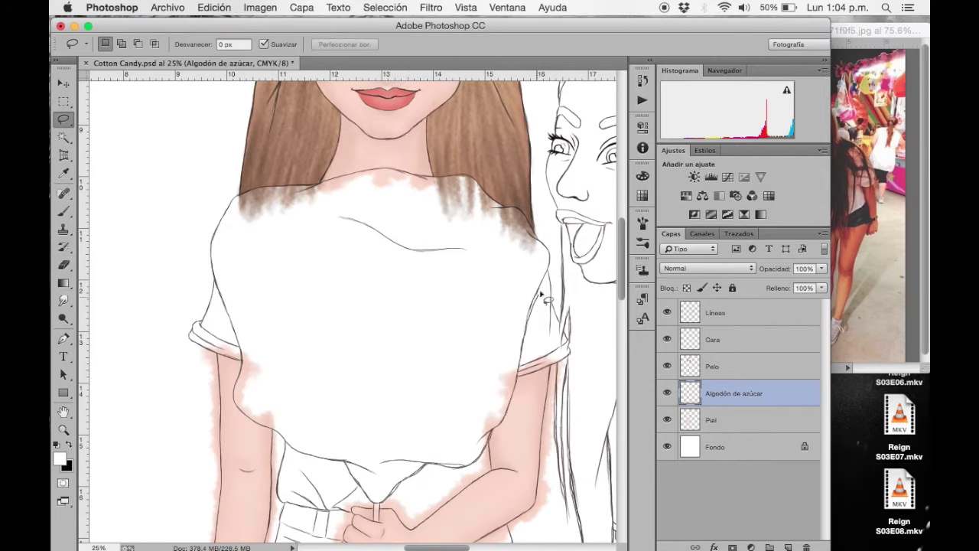
drag(233, 217, 544, 253)
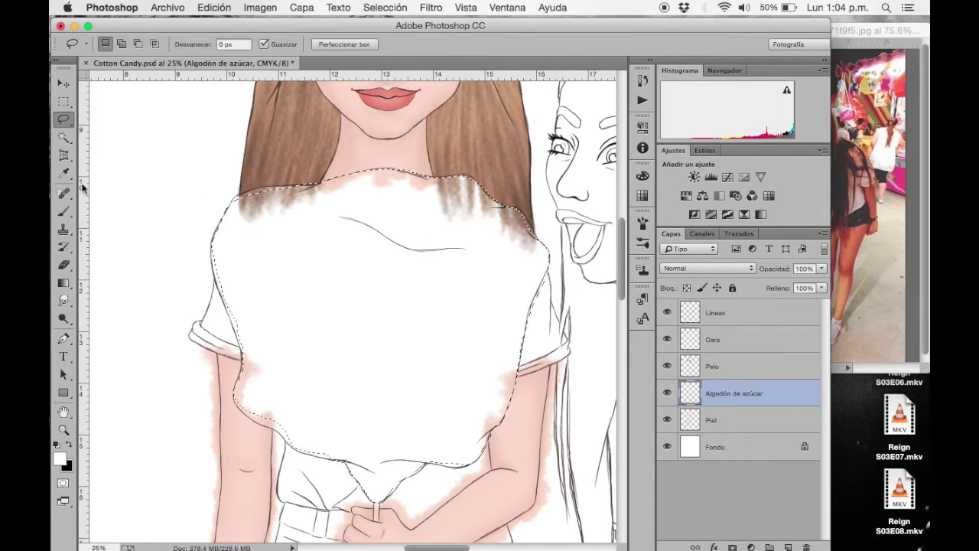
key(g)
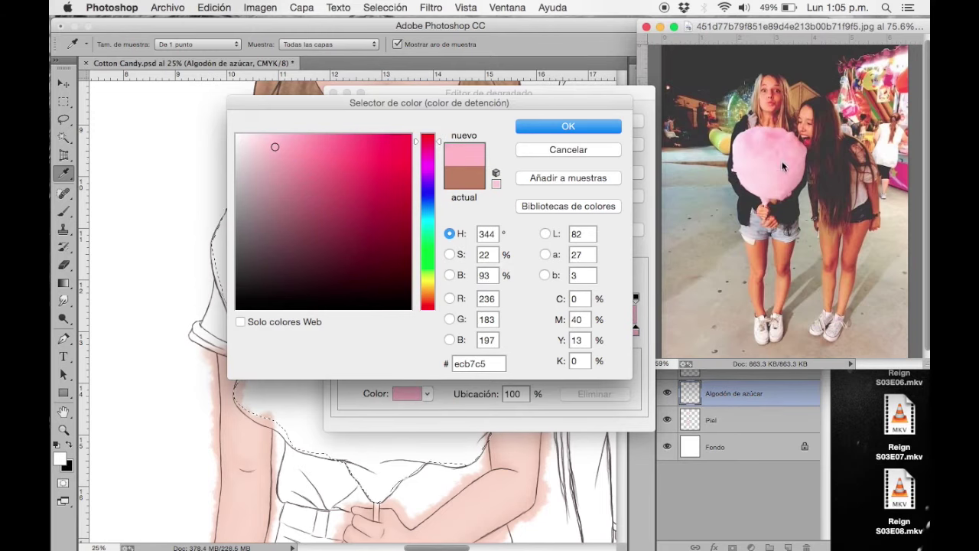
click(753, 188)
click(255, 146)
click(425, 148)
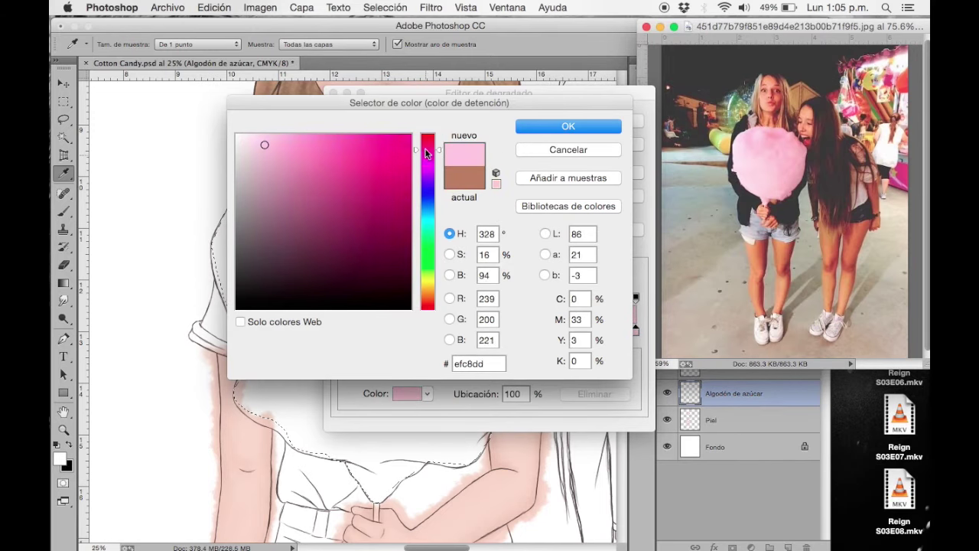
click(568, 126)
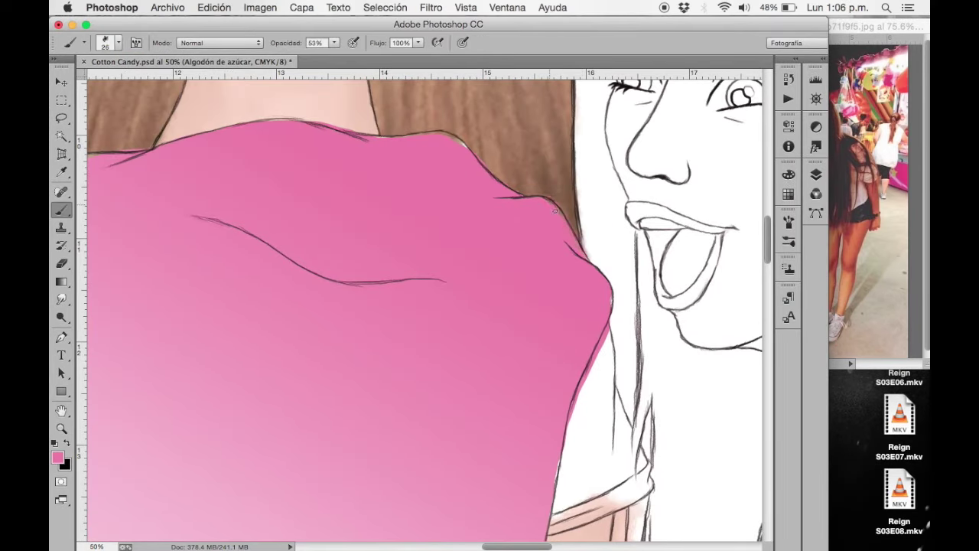
Step: Shrink the brush to 15 and sample pinks along the cotton candy's top and left edges
right_click(456, 140)
key(Escape)
scroll(298, 120, left, 5)
alt+click(240, 186)
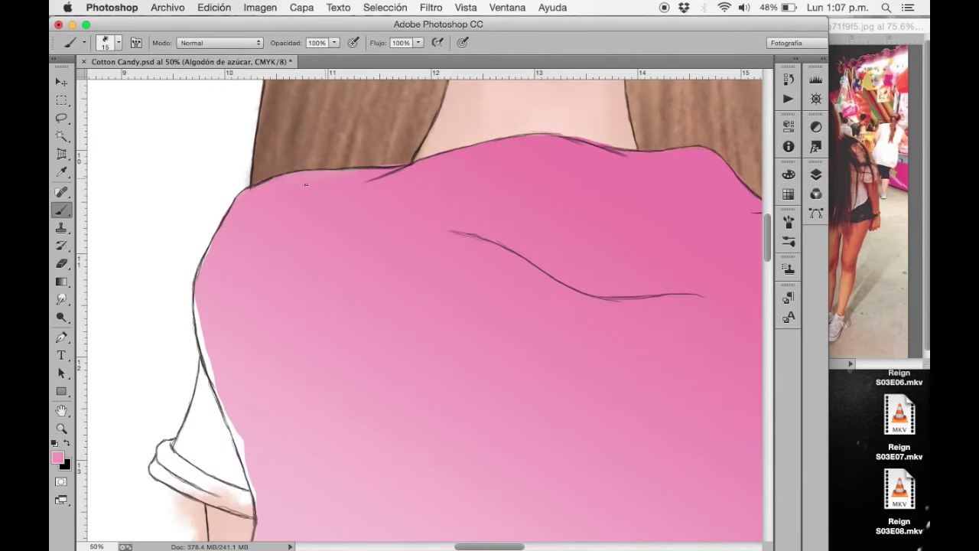
alt+click(372, 166)
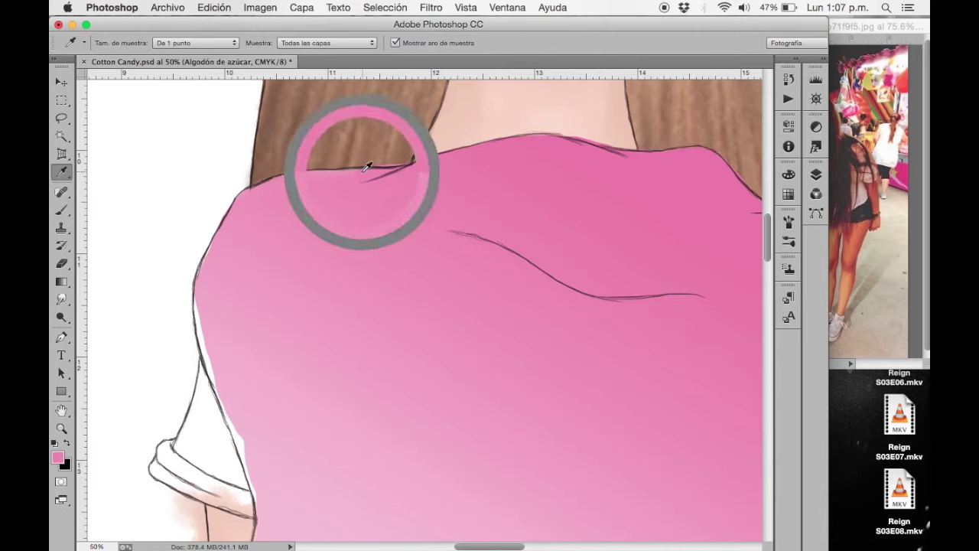
alt+click(309, 181)
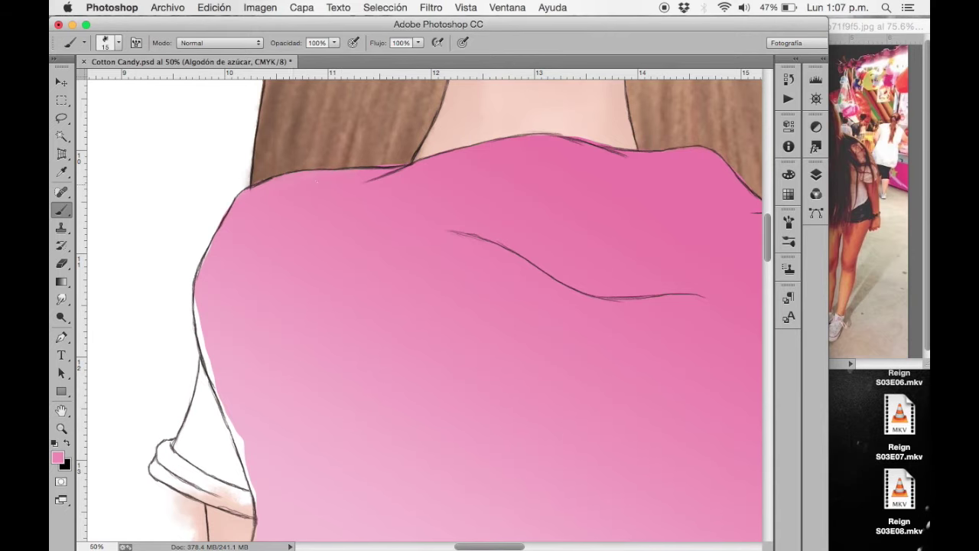
alt+click(202, 338)
Step: Paint pink over the white gaps along the candy's left and lower edges
alt+click(247, 408)
alt+click(267, 481)
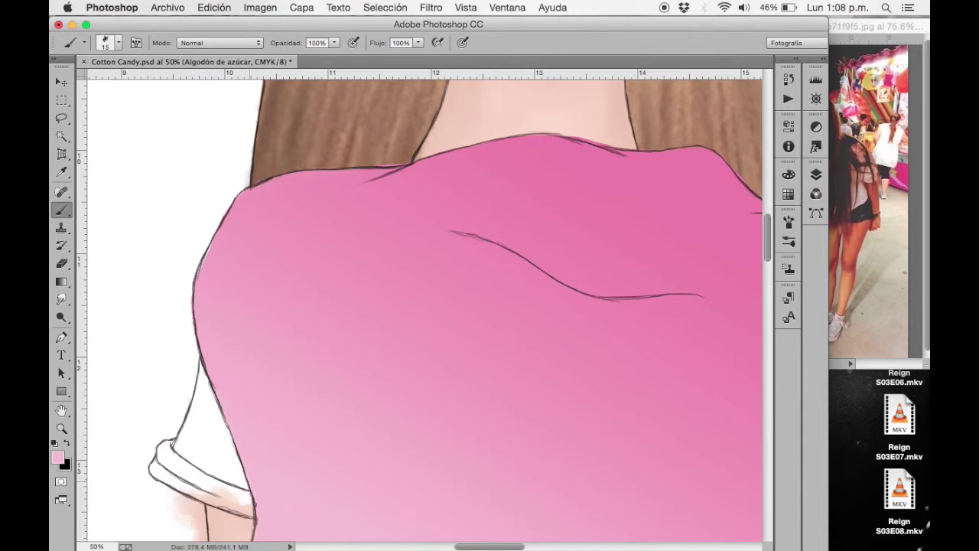
scroll(278, 291, down, 10)
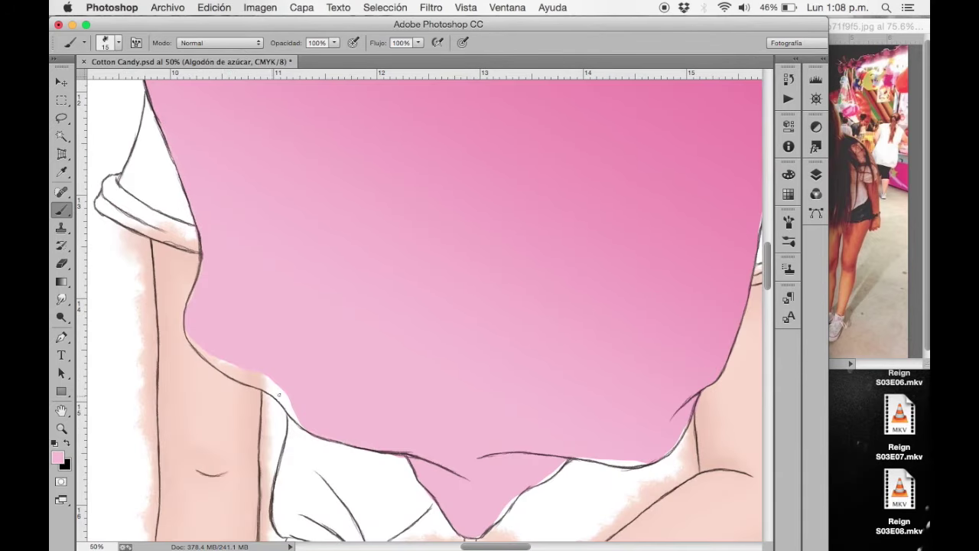
drag(278, 395, 290, 410)
alt+click(538, 481)
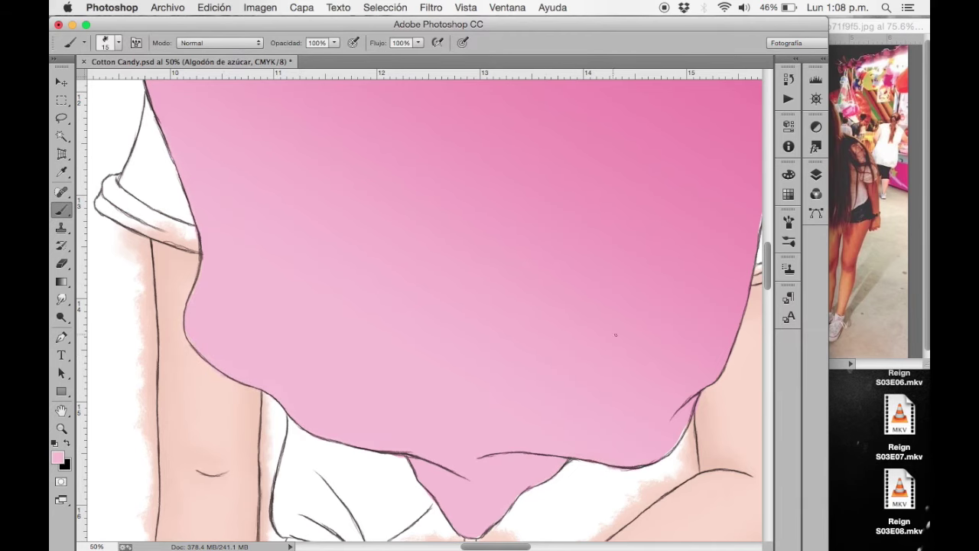
scroll(514, 306, left, 5)
click(816, 175)
Step: On the Piel layer, erase skin paint outside the left arm's edge, fingertips and between fingers
click(735, 388)
click(816, 174)
key(e)
drag(330, 273, 341, 352)
mouse_move(350, 291)
mouse_down()
mouse_move(356, 425)
mouse_move(327, 189)
mouse_up()
drag(341, 243, 351, 157)
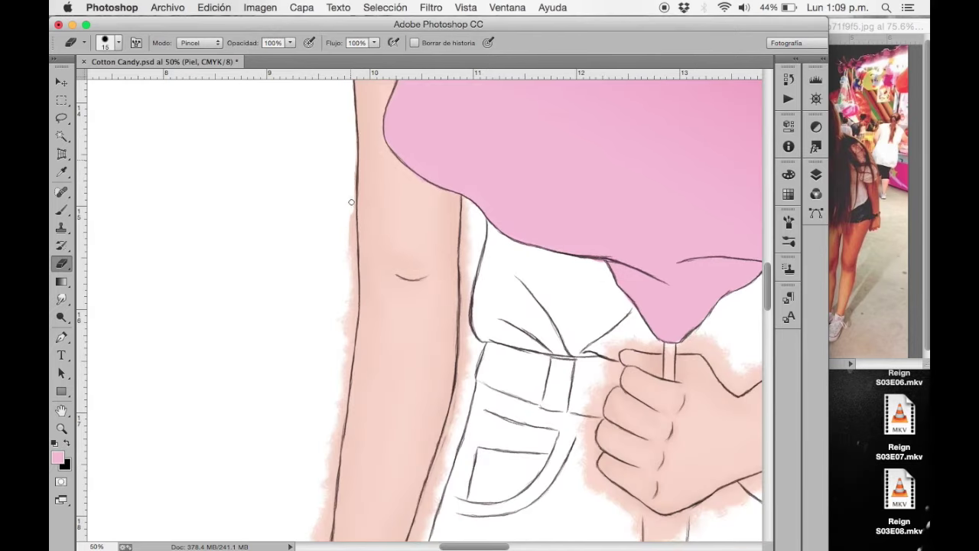
mouse_move(354, 225)
mouse_down()
mouse_move(345, 406)
mouse_move(375, 254)
mouse_up()
mouse_move(358, 352)
mouse_down()
mouse_move(367, 285)
mouse_move(346, 423)
mouse_move(381, 265)
mouse_move(396, 317)
mouse_up()
mouse_move(371, 378)
mouse_down()
mouse_move(395, 323)
mouse_move(378, 362)
mouse_up()
drag(371, 479, 375, 429)
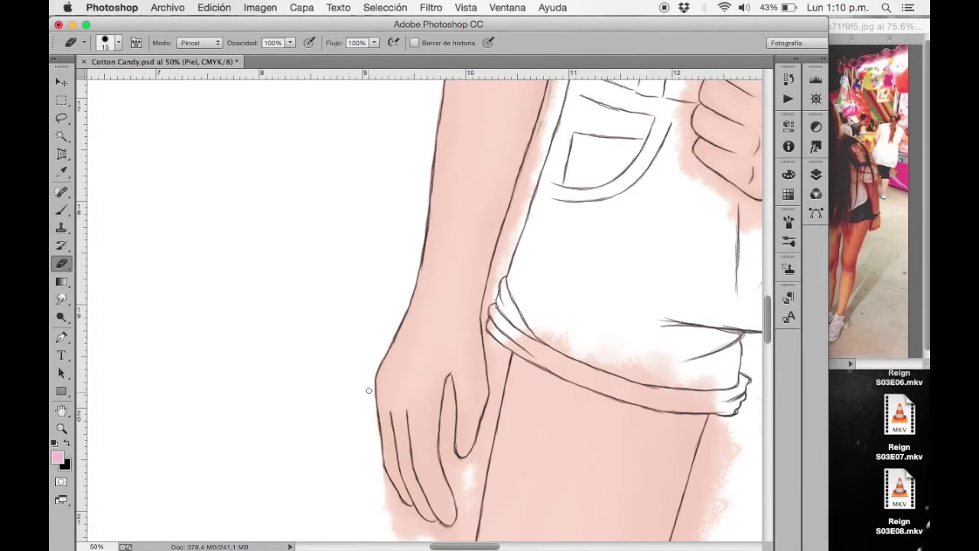
scroll(338, 368, down, 4)
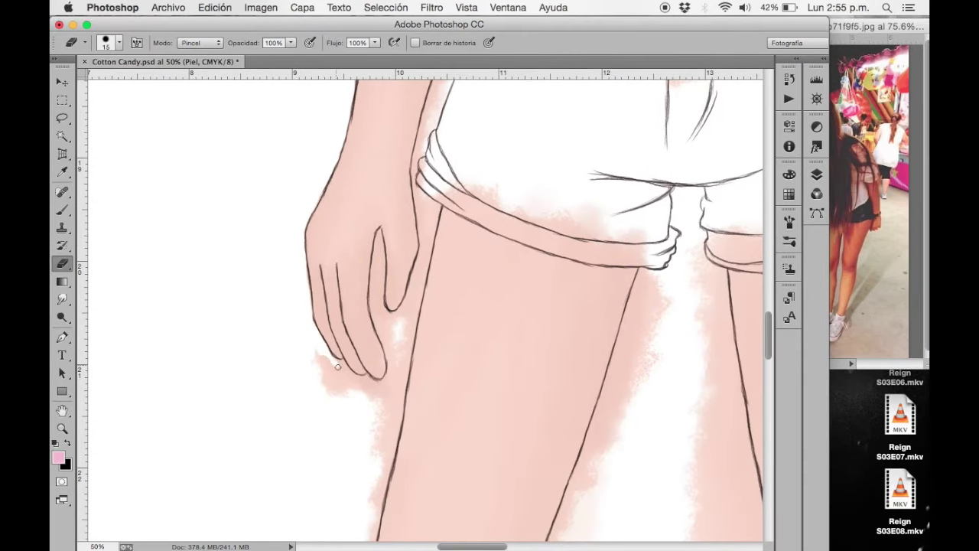
drag(337, 367, 339, 391)
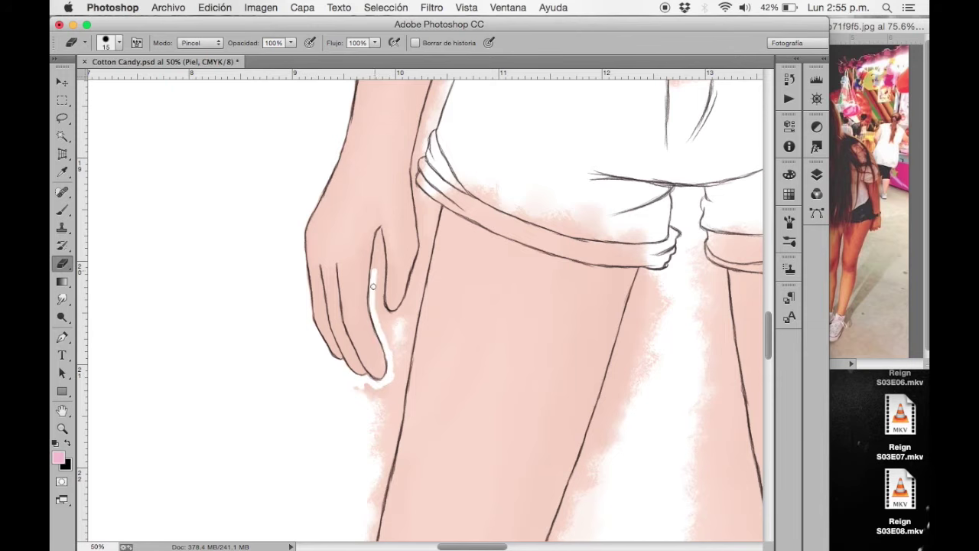
drag(373, 286, 380, 247)
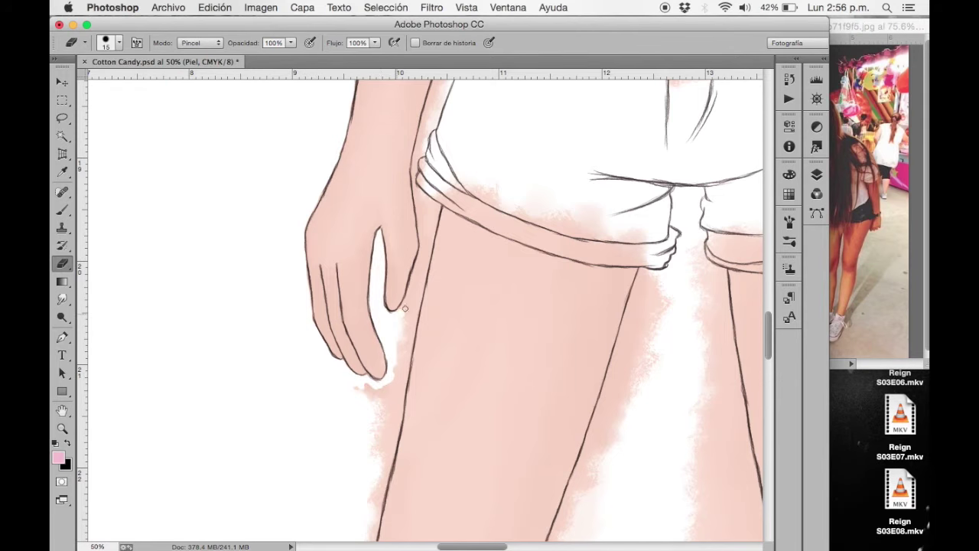
drag(424, 240, 421, 114)
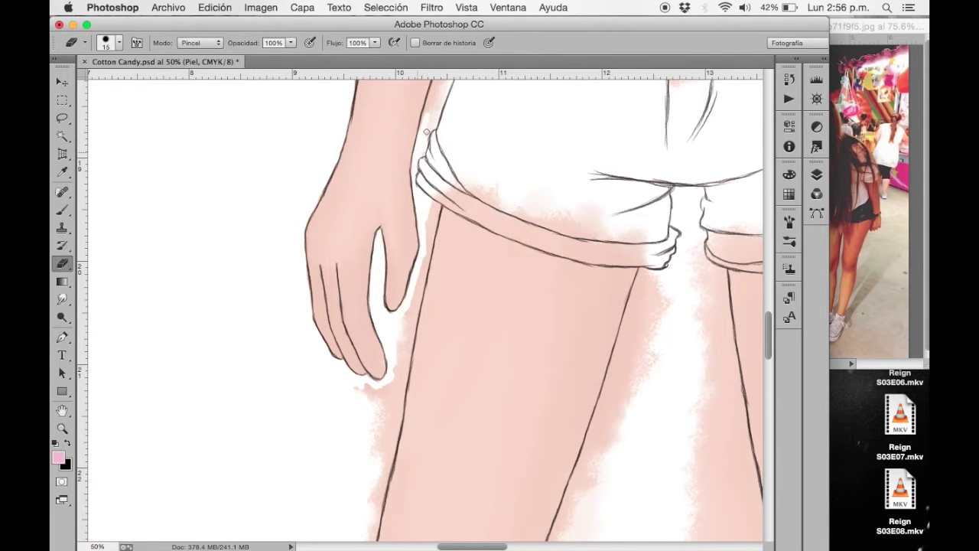
Step: Erase skin spill beside the hand and above the upper arm, forearm and hand outlines
scroll(421, 123, up, 6)
scroll(421, 123, right, 2)
mouse_move(337, 364)
mouse_down()
mouse_move(369, 261)
mouse_move(369, 114)
mouse_up()
scroll(321, 409, up, 5)
scroll(321, 408, right, 2)
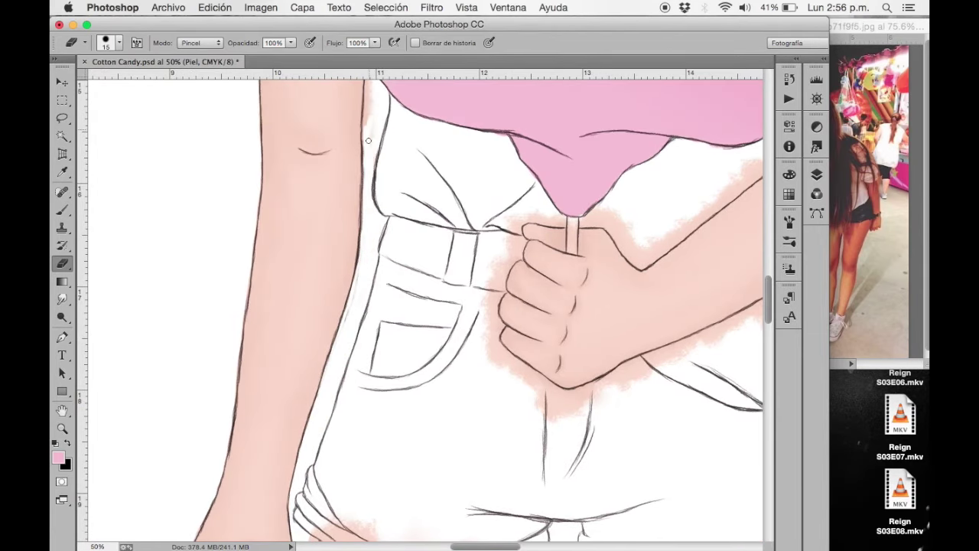
scroll(371, 208, up, 7)
scroll(466, 260, down, 4)
scroll(466, 259, right, 10)
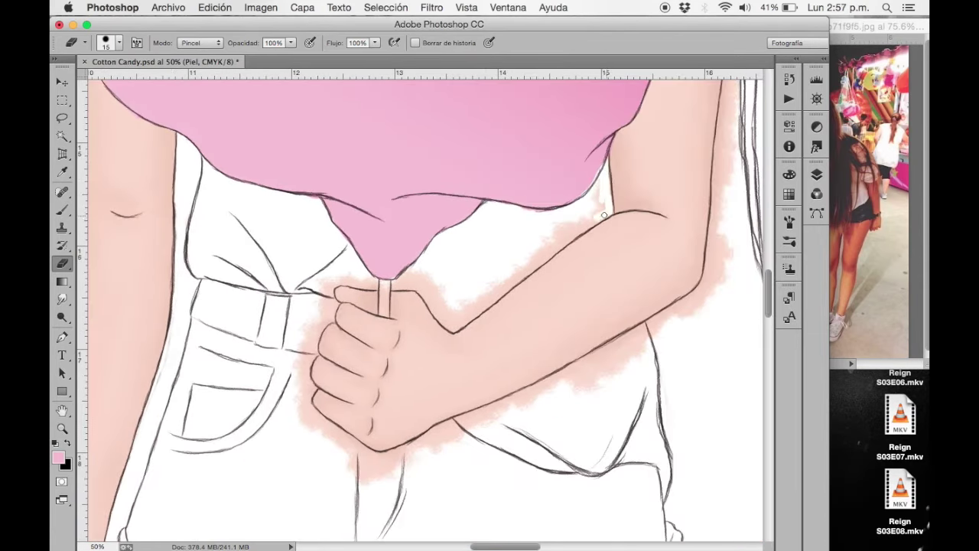
drag(558, 248, 605, 209)
drag(463, 292, 519, 279)
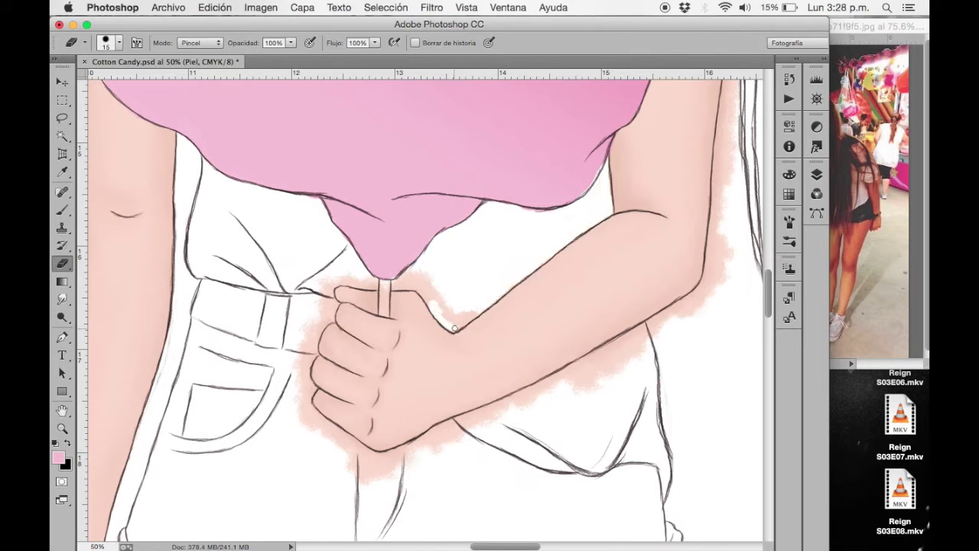
drag(441, 309, 397, 284)
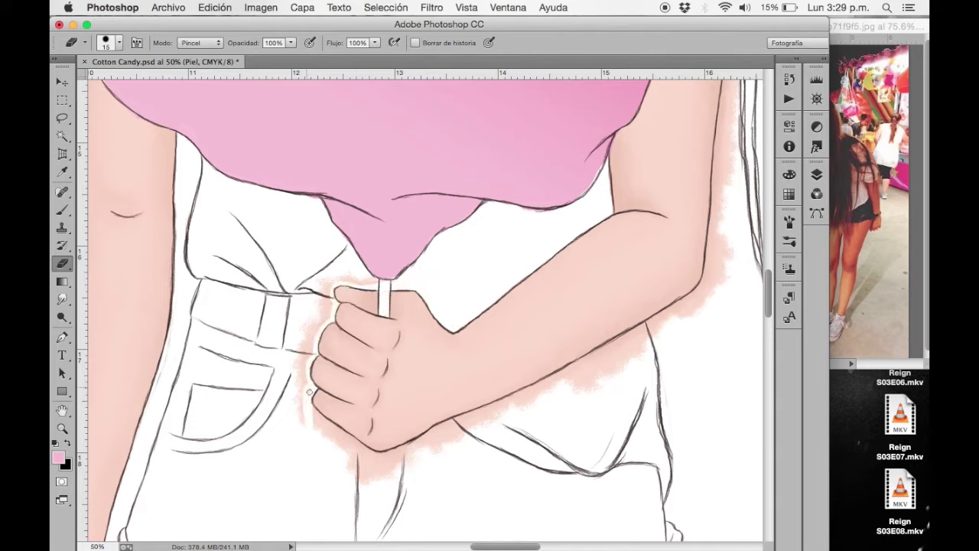
Step: Erase skin spill left of and below the hand, along the forearm and near the shoulder
drag(306, 389, 307, 354)
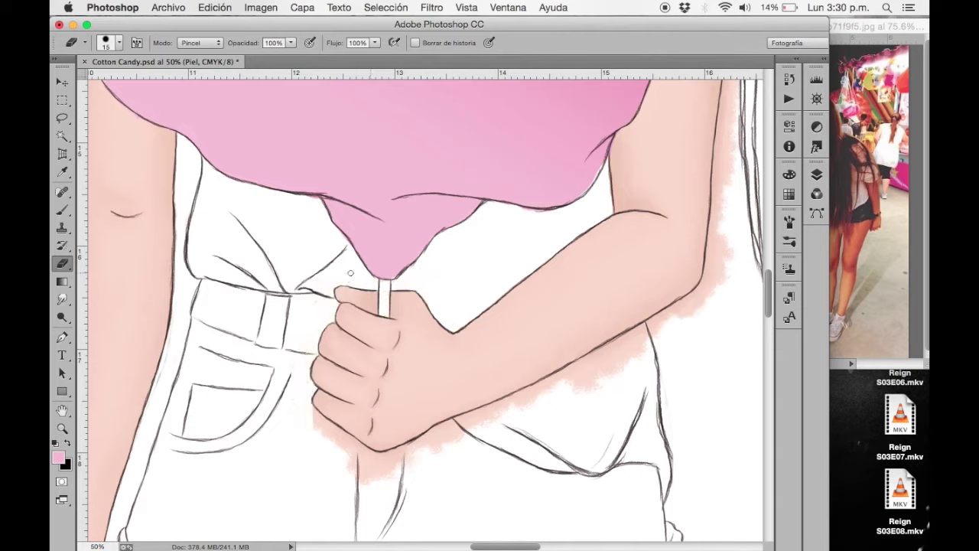
mouse_move(307, 410)
mouse_down()
mouse_move(406, 463)
mouse_move(457, 419)
mouse_up()
mouse_move(397, 452)
mouse_down()
mouse_move(436, 442)
mouse_move(469, 416)
mouse_up()
mouse_move(516, 396)
mouse_down()
mouse_move(573, 383)
mouse_move(620, 344)
mouse_move(651, 337)
mouse_up()
scroll(628, 352, right, 5)
scroll(627, 352, up, 4)
mouse_move(531, 114)
mouse_down()
mouse_move(605, 99)
mouse_move(583, 80)
mouse_move(598, 129)
mouse_move(590, 283)
mouse_move(579, 292)
mouse_move(571, 367)
mouse_move(590, 344)
mouse_move(536, 417)
mouse_move(556, 406)
mouse_up()
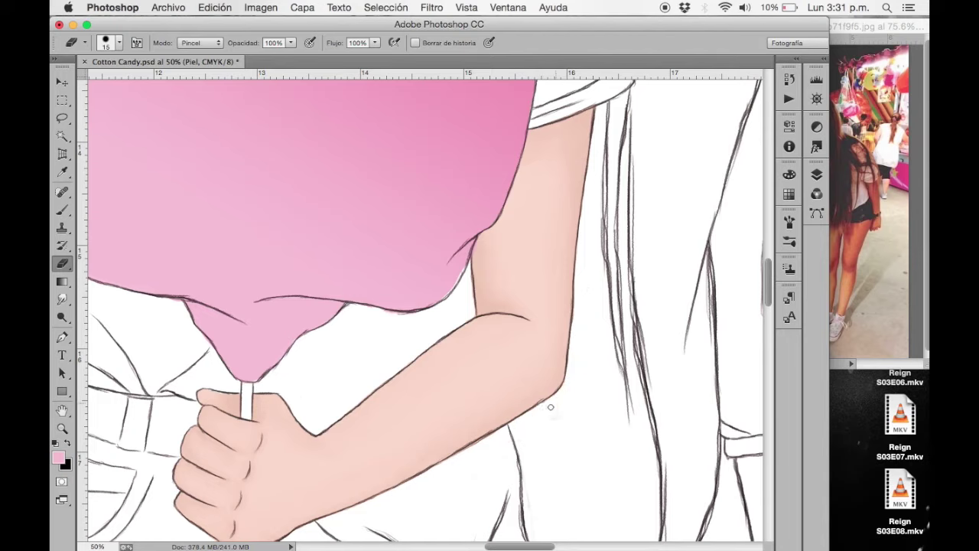
key(super+minus)
key(super+minus)
key(super+minus)
right_click(406, 167)
Step: Load a size-55 brush with light pink on the Algodón de azúcar layer, reference photo visible
drag(480, 200, 501, 200)
click(767, 148)
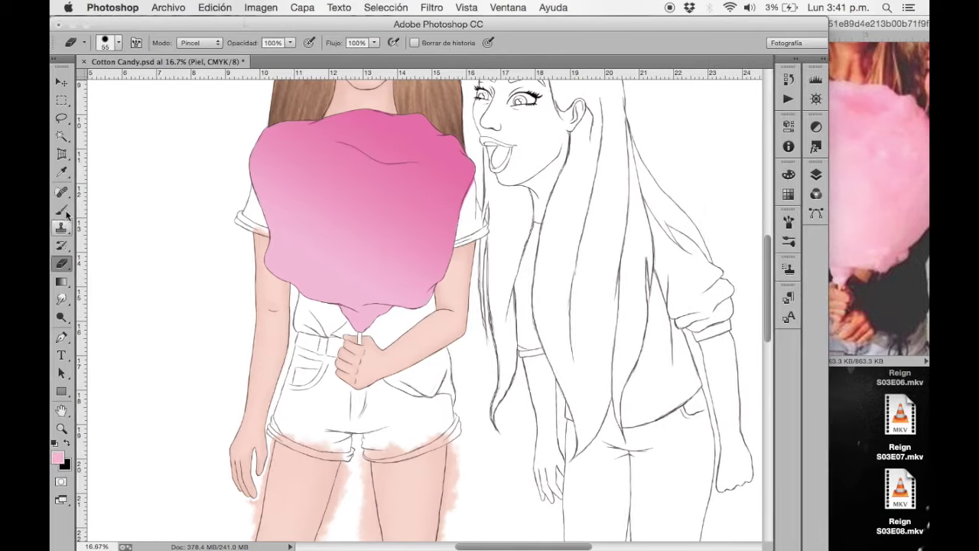
click(61, 209)
click(108, 43)
click(107, 42)
click(57, 457)
click(253, 136)
click(573, 127)
click(815, 174)
click(722, 357)
click(816, 174)
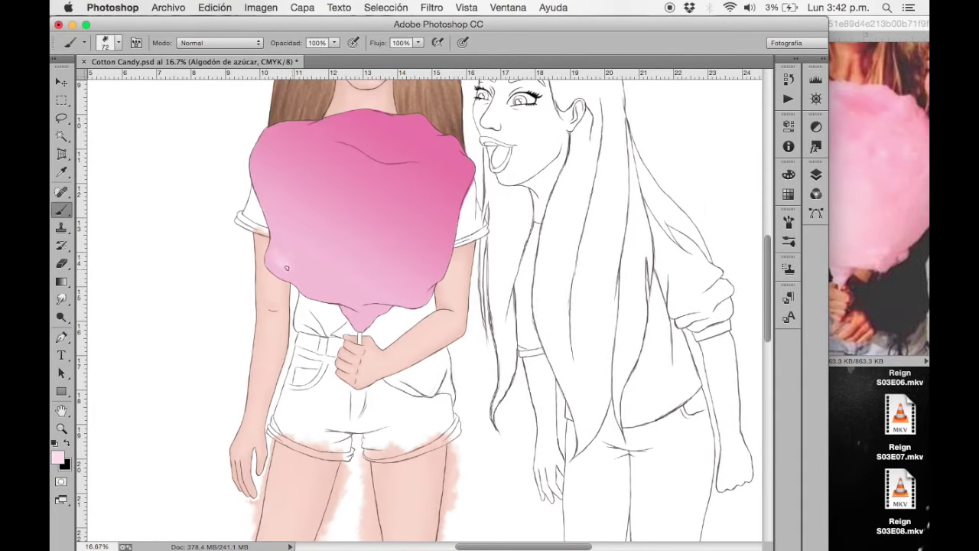
Step: Dab pale pink cloud texture over the cotton candy with a size 154–157 brush
click(108, 43)
drag(344, 245, 291, 283)
drag(279, 230, 363, 247)
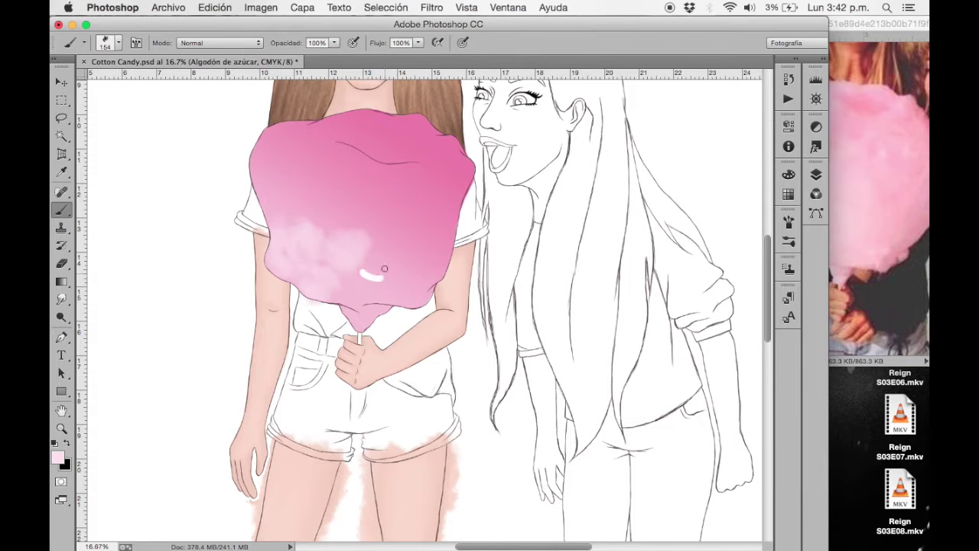
click(120, 43)
mouse_move(344, 264)
mouse_down()
mouse_move(360, 295)
mouse_move(429, 241)
mouse_up()
mouse_move(260, 146)
mouse_down()
mouse_move(305, 205)
mouse_move(416, 211)
mouse_up()
scroll(389, 158, up, 1)
scroll(390, 157, up, 5)
mouse_move(265, 291)
mouse_down()
mouse_move(308, 300)
mouse_move(413, 288)
mouse_up()
mouse_move(333, 345)
mouse_down()
mouse_move(414, 345)
mouse_move(428, 413)
mouse_up()
Step: Add darker mottled pink strokes across the cotton candy and its upper-left edge
alt+click(307, 284)
mouse_move(383, 459)
mouse_down()
mouse_move(408, 356)
mouse_move(375, 352)
mouse_move(386, 399)
mouse_move(337, 440)
mouse_up()
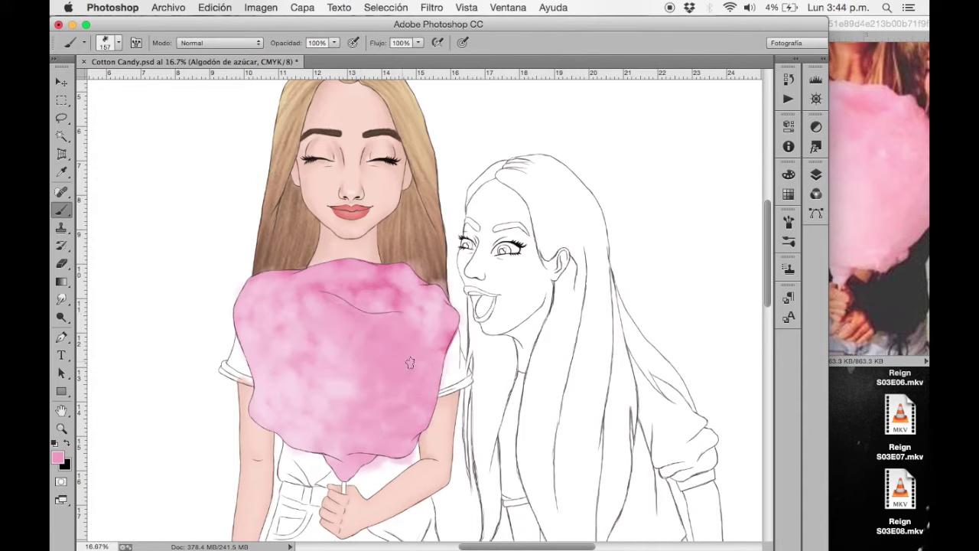
drag(406, 275, 448, 344)
mouse_move(294, 264)
mouse_down()
mouse_move(241, 306)
mouse_move(387, 264)
mouse_up()
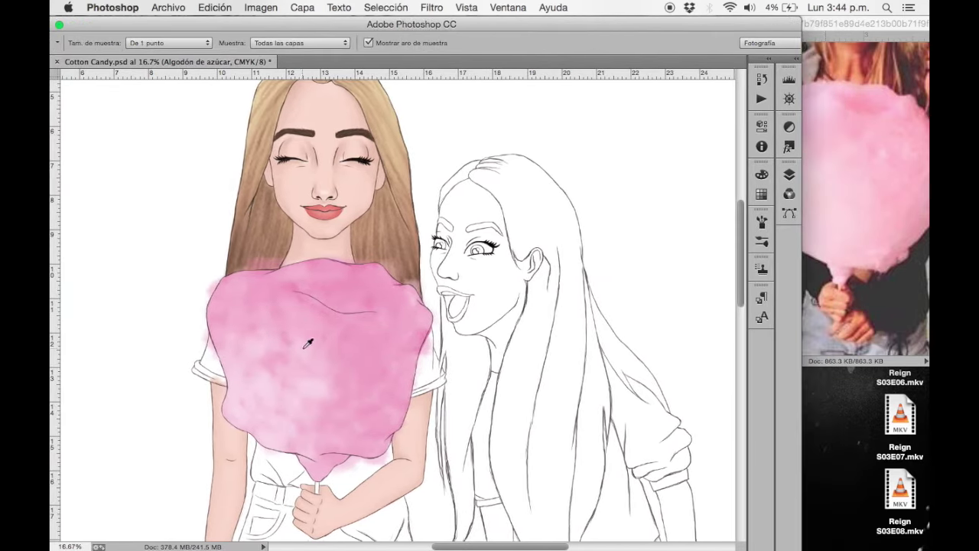
alt+click(308, 343)
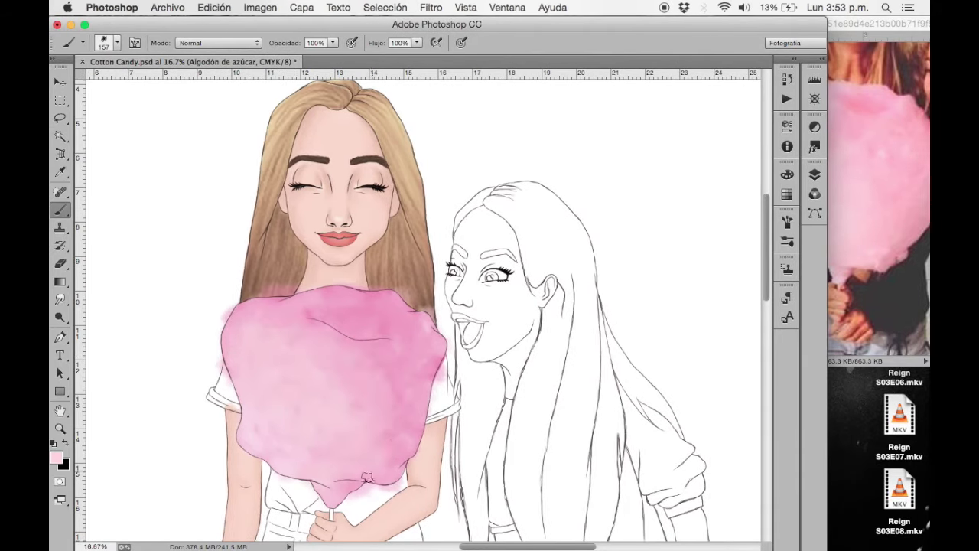
Step: Sample pink from the reference photo to darken and blend the candy's right, lower and bottom areas
key(i)
drag(413, 314, 851, 99)
key(b)
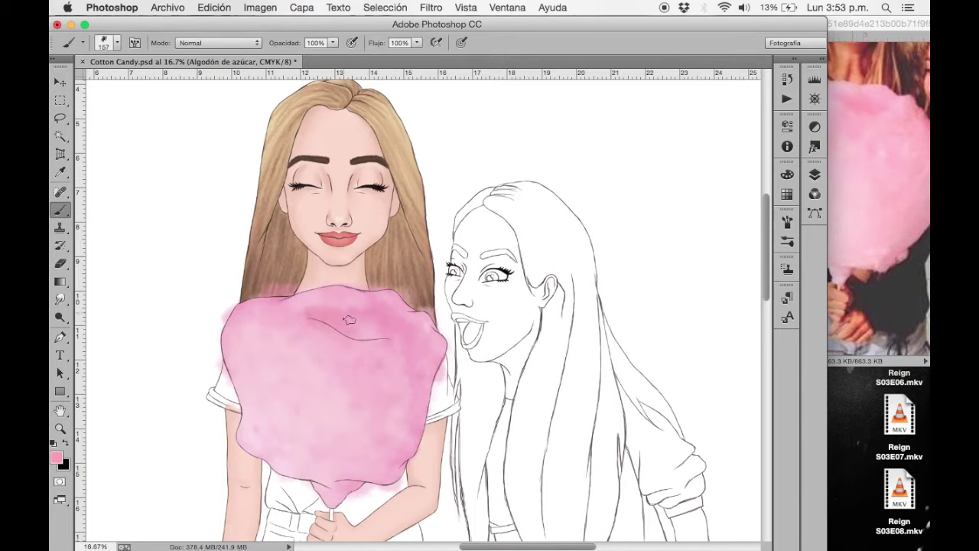
drag(366, 334, 389, 390)
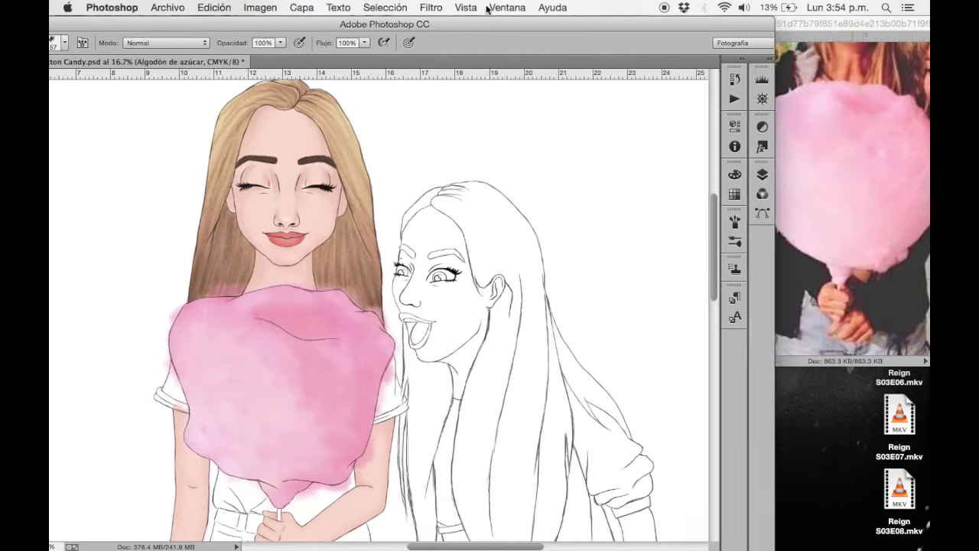
mouse_move(217, 329)
mouse_down()
mouse_move(292, 443)
mouse_move(245, 437)
mouse_move(187, 445)
mouse_up()
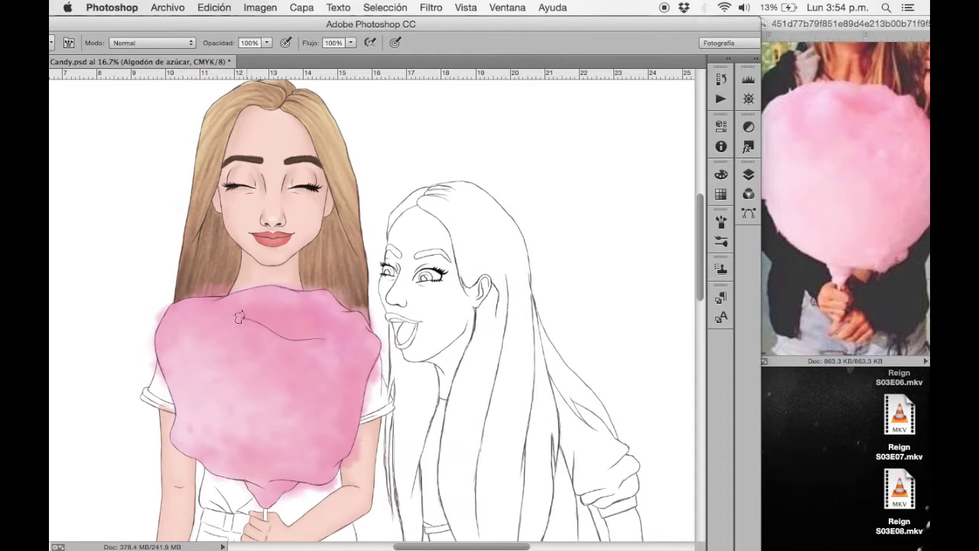
mouse_move(219, 447)
mouse_down()
mouse_move(177, 348)
mouse_move(262, 379)
mouse_move(238, 334)
mouse_move(253, 416)
mouse_up()
drag(227, 468, 276, 460)
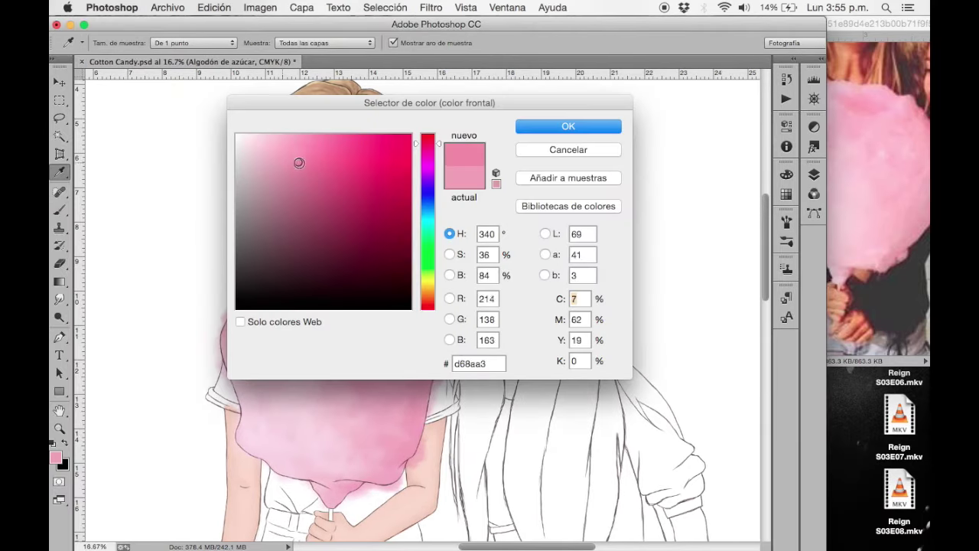
Step: Reduce the brush to size 74, show the Layers panel and sample darker and lighter cotton-candy pinks
right_click(405, 163)
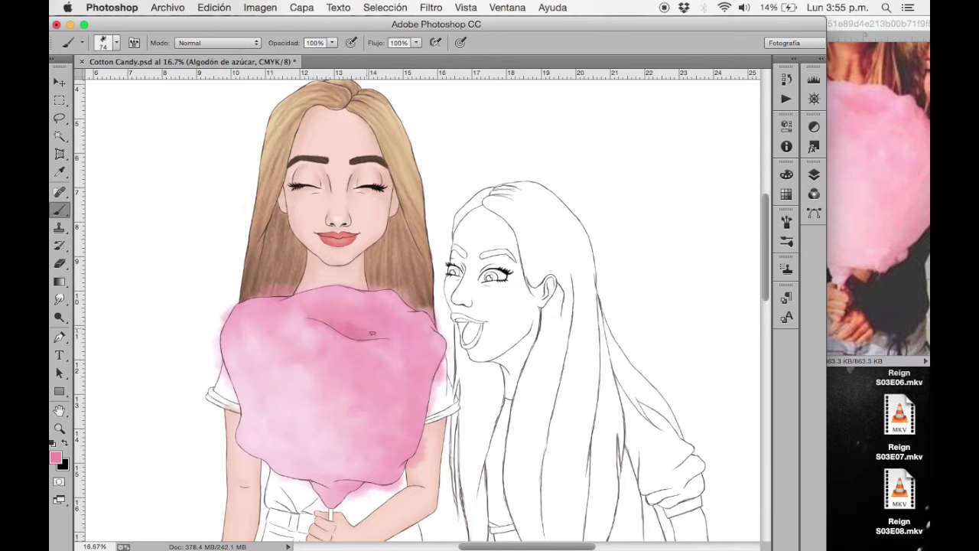
alt+click(371, 313)
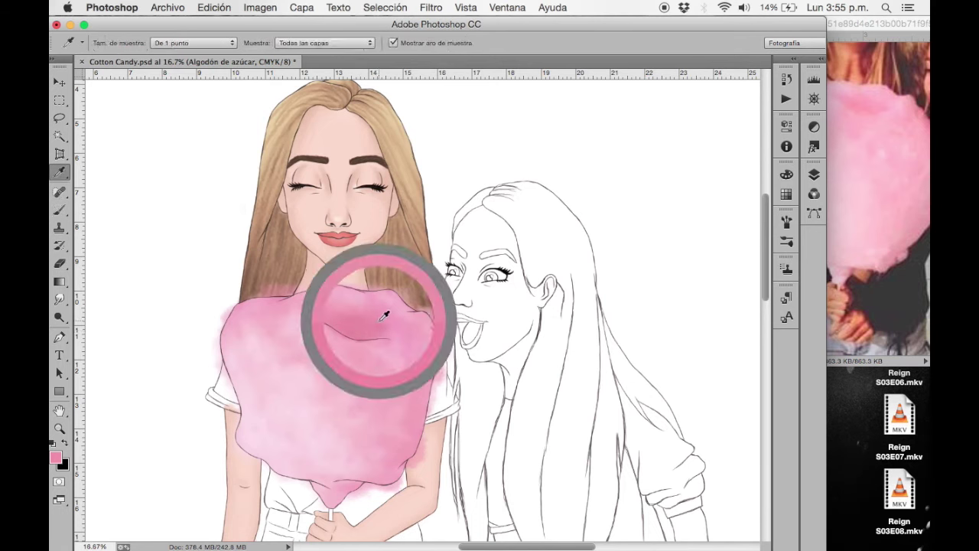
key(F7)
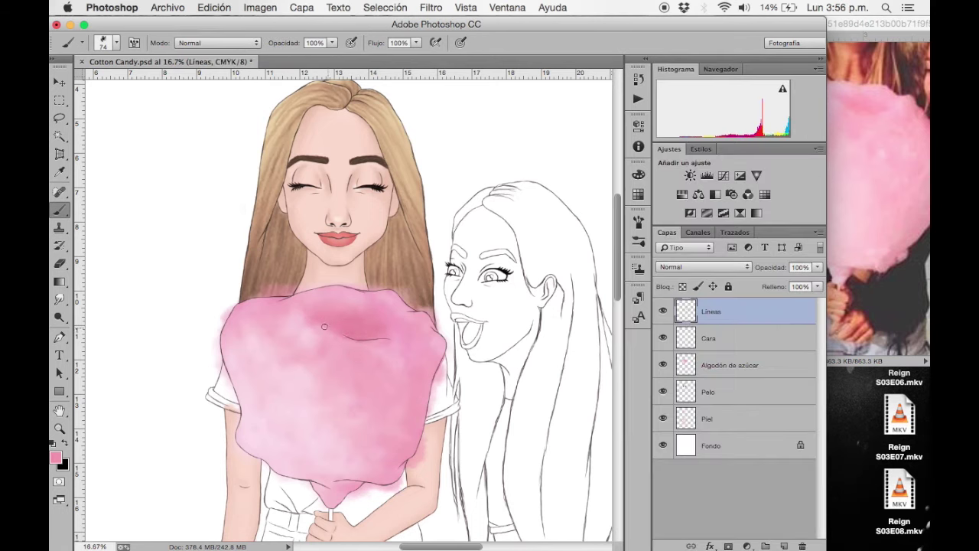
key(b)
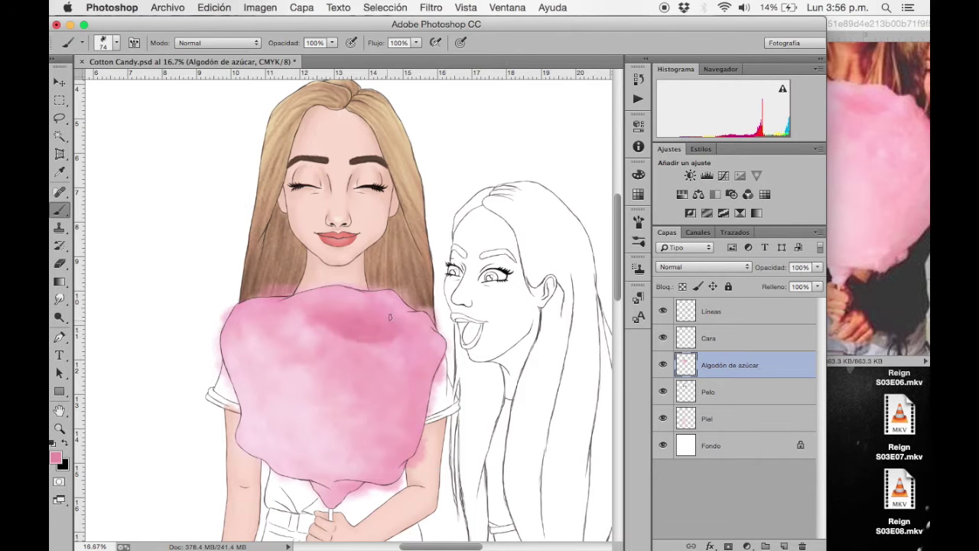
scroll(344, 307, down, 2)
scroll(345, 306, left, 1)
alt+click(326, 313)
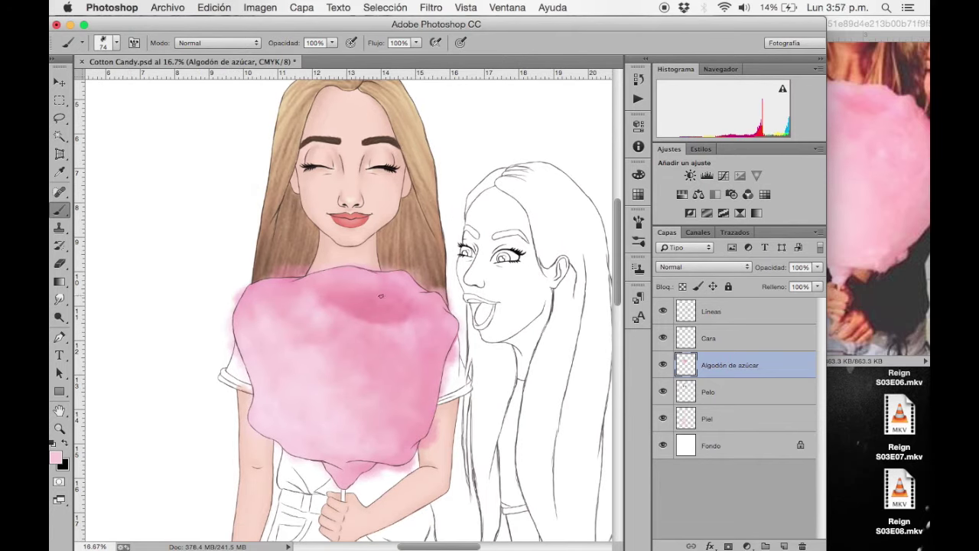
scroll(382, 294, up, 5)
scroll(383, 344, down, 2)
scroll(386, 321, down, 3)
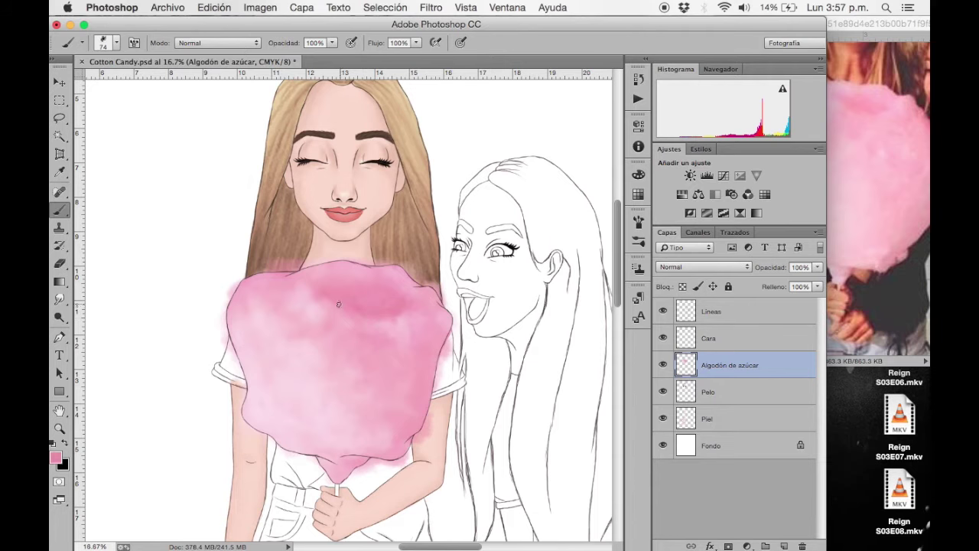
key(e)
scroll(414, 291, up, 2)
Step: Erase pink overspill over the hair, neck, shirt, arm and near the hand
scroll(426, 267, up, 2)
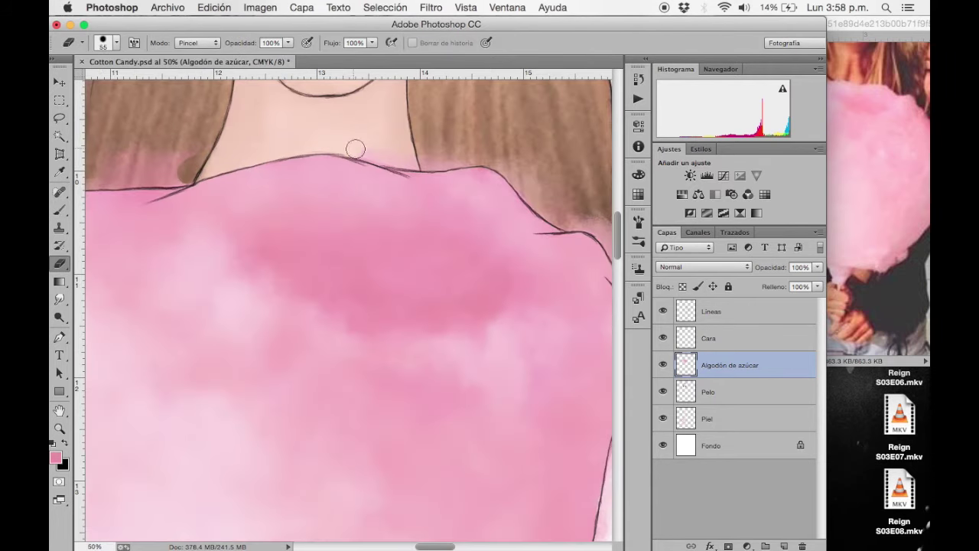
scroll(398, 162, right, 4)
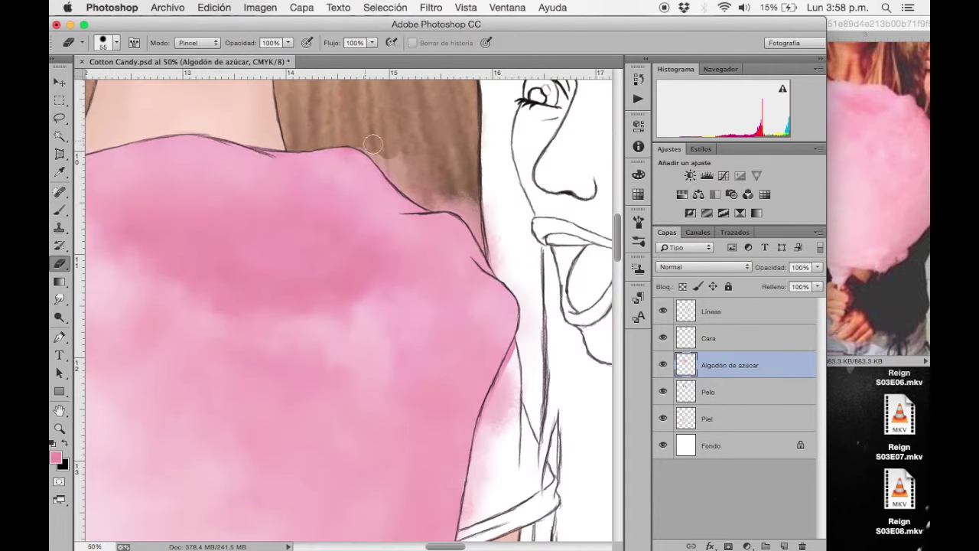
mouse_move(394, 171)
mouse_down()
mouse_move(437, 197)
mouse_move(446, 171)
mouse_move(470, 225)
mouse_move(502, 261)
mouse_move(507, 416)
mouse_move(498, 388)
mouse_move(505, 400)
mouse_up()
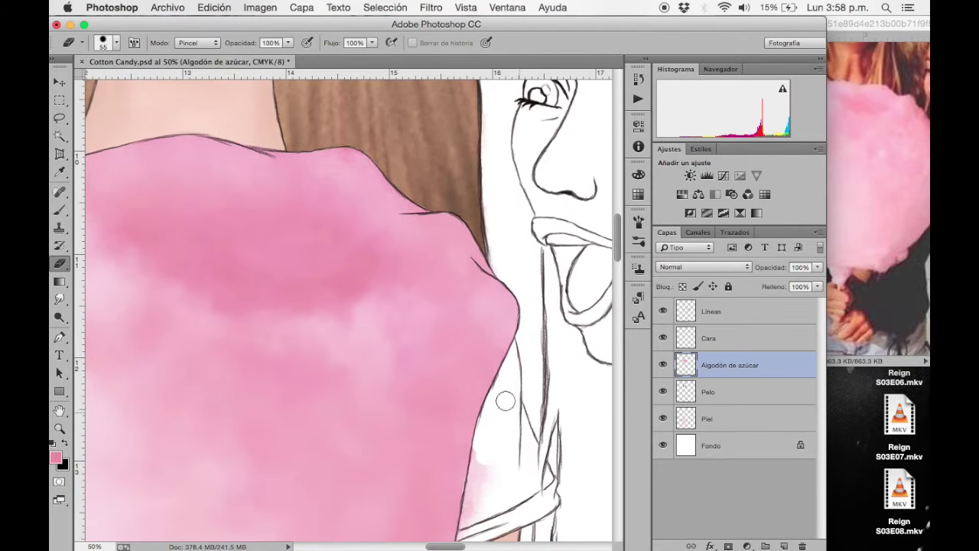
scroll(505, 401, down, 5)
mouse_move(515, 206)
mouse_down()
mouse_move(508, 306)
mouse_move(481, 400)
mouse_up()
scroll(481, 401, down, 4)
scroll(482, 400, left, 3)
mouse_move(381, 380)
mouse_down()
mouse_move(426, 350)
mouse_move(483, 350)
mouse_move(443, 389)
mouse_move(398, 368)
mouse_up()
Step: Erase stray pink along the candy's lower edge and near the shoulder and sleeve
scroll(419, 437, left, 3)
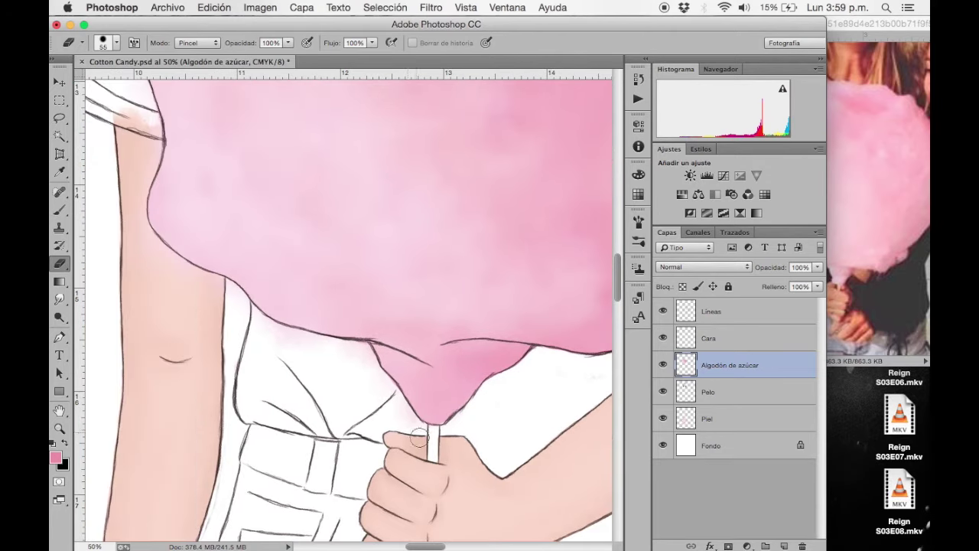
drag(396, 408, 232, 293)
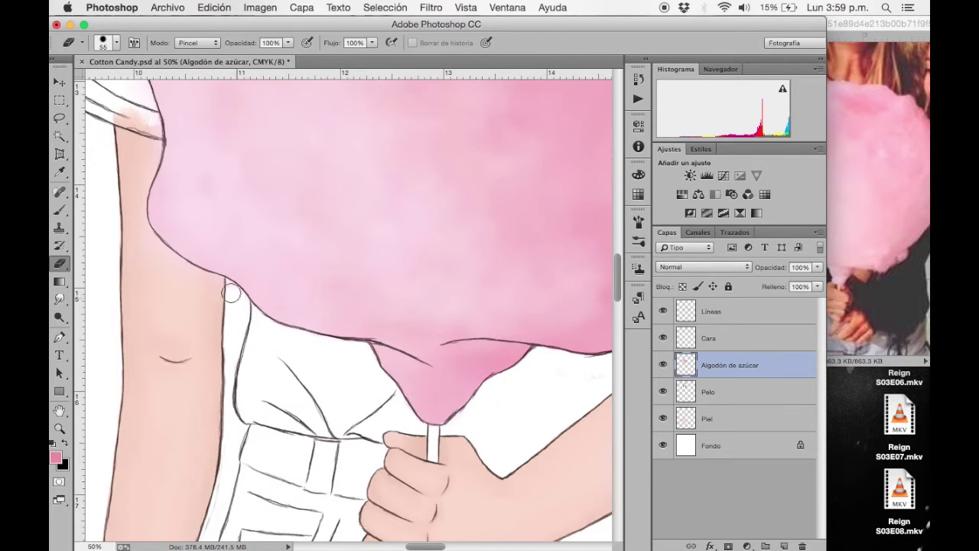
scroll(166, 149, up, 5)
scroll(207, 286, up, 3)
scroll(207, 286, left, 2)
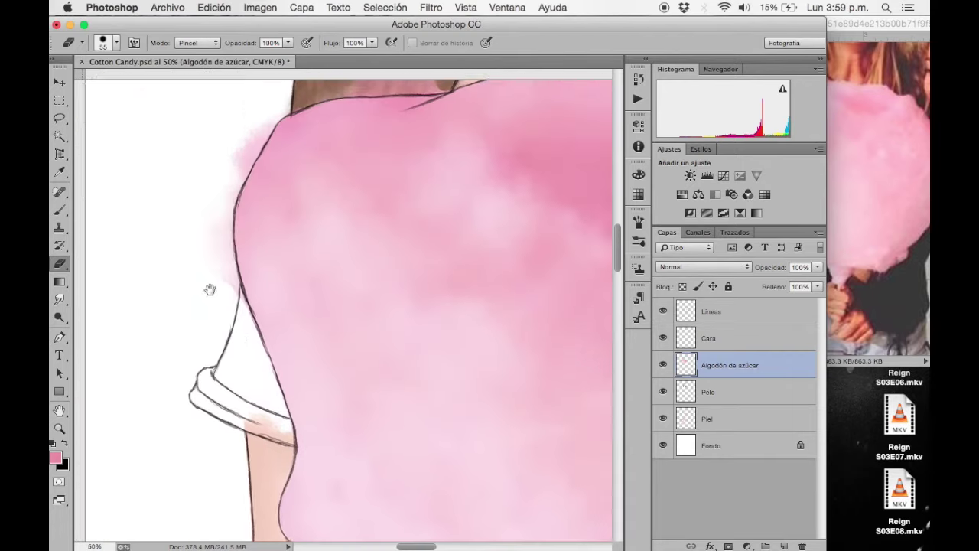
drag(241, 212, 316, 115)
scroll(357, 186, up, 5)
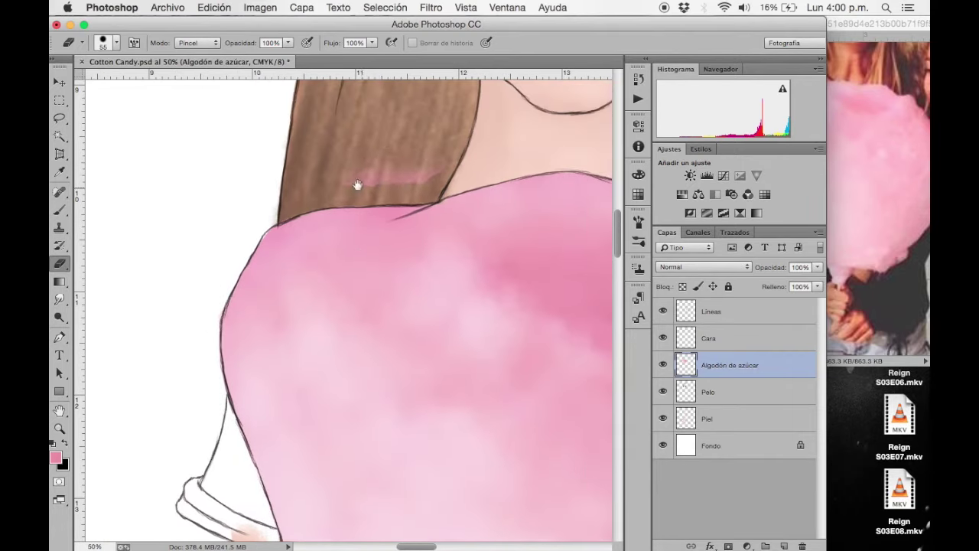
scroll(349, 178, right, 3)
scroll(350, 179, down, 3)
scroll(350, 306, down, 2)
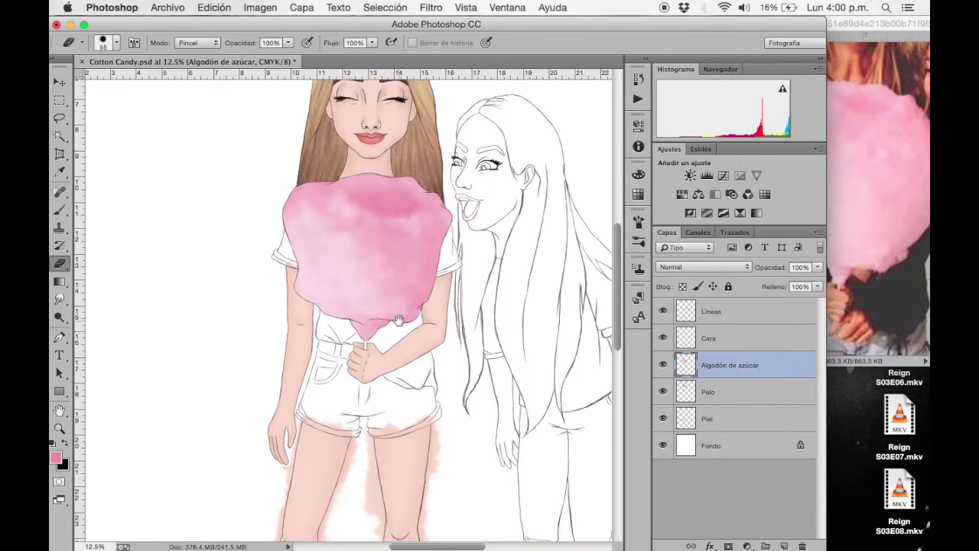
click(708, 418)
scroll(215, 204, up, 2)
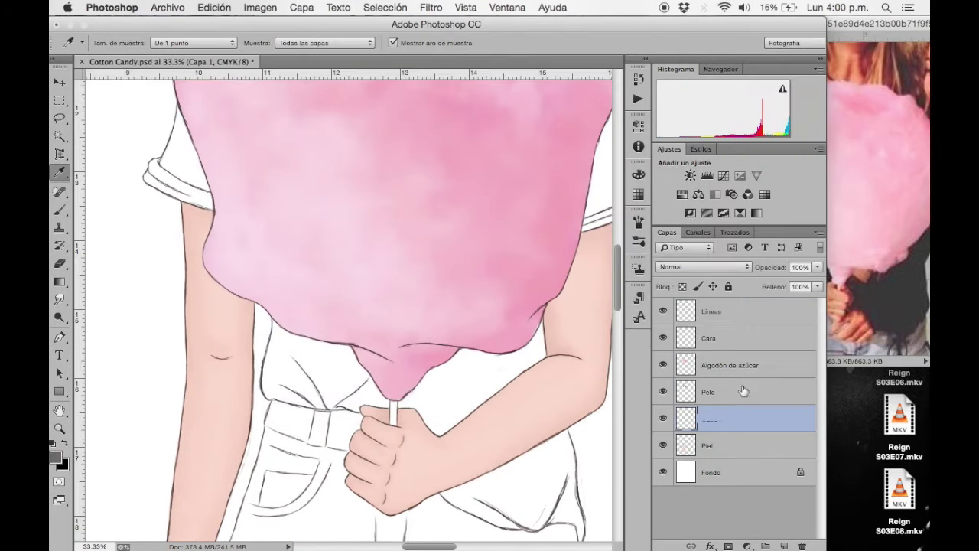
Step: Name the new layer Playera and group the Pelo, Piel and Cara layers as 'Cara'
text(Playera)
click(723, 445)
super+click(731, 387)
click(765, 545)
double_click(710, 333)
text(Cara)
key(Return)
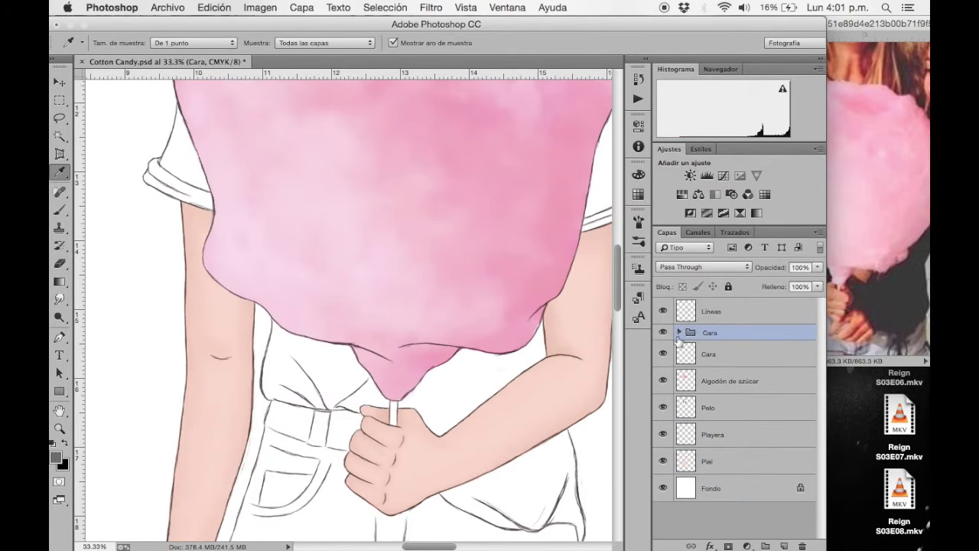
click(678, 333)
Step: Move Algodón de azúcar above Cara and put Playera in a new 'Ropa' group
drag(726, 355, 711, 413)
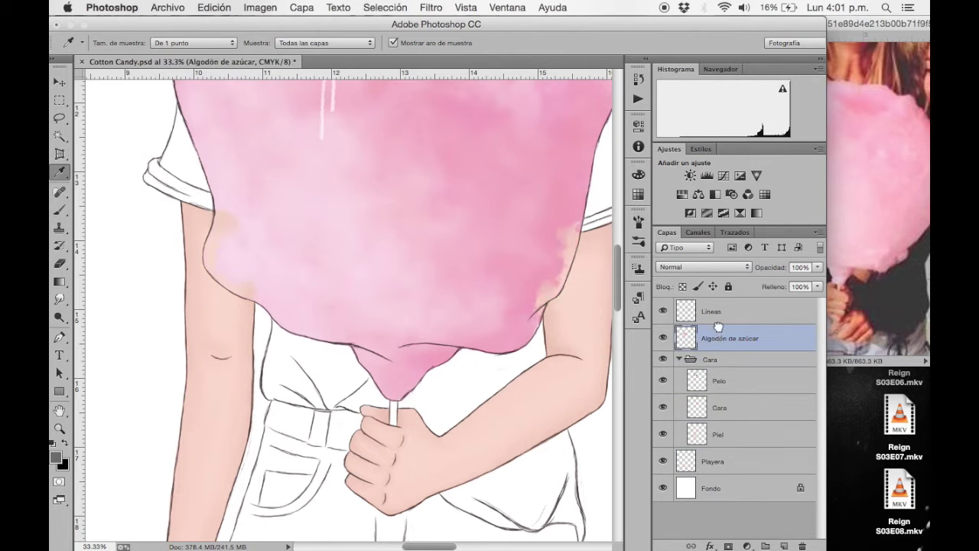
key(super+minus)
click(712, 359)
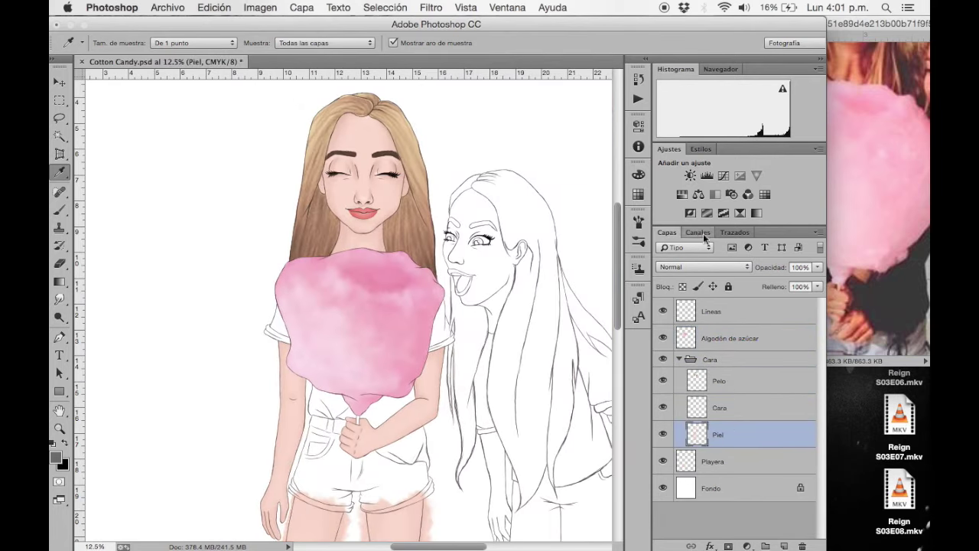
key(super+g)
double_click(711, 360)
text(Ropa)
drag(710, 375, 710, 353)
drag(714, 397, 714, 386)
Step: Paint dark grey over the sleeves, shirt front and area under the cotton candy
key(super+plus)
key(super+plus)
key(super+plus)
key(b)
mouse_move(118, 349)
mouse_down()
mouse_move(176, 387)
mouse_move(123, 329)
mouse_move(146, 299)
mouse_up()
mouse_move(590, 271)
mouse_down()
mouse_move(503, 225)
mouse_move(482, 325)
mouse_up()
drag(474, 360, 540, 306)
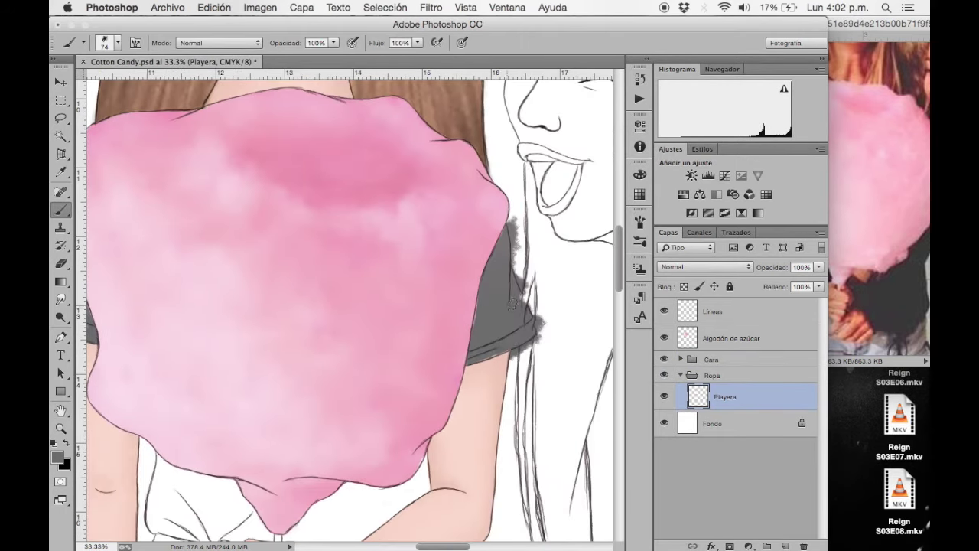
drag(513, 215, 524, 302)
drag(459, 344, 525, 176)
mouse_move(275, 283)
mouse_down()
mouse_move(216, 335)
mouse_move(321, 375)
mouse_move(260, 344)
mouse_up()
mouse_move(382, 357)
mouse_down()
mouse_move(489, 302)
mouse_move(437, 343)
mouse_move(498, 413)
mouse_move(459, 459)
mouse_move(535, 490)
mouse_move(467, 501)
mouse_up()
click(680, 359)
click(719, 434)
key(e)
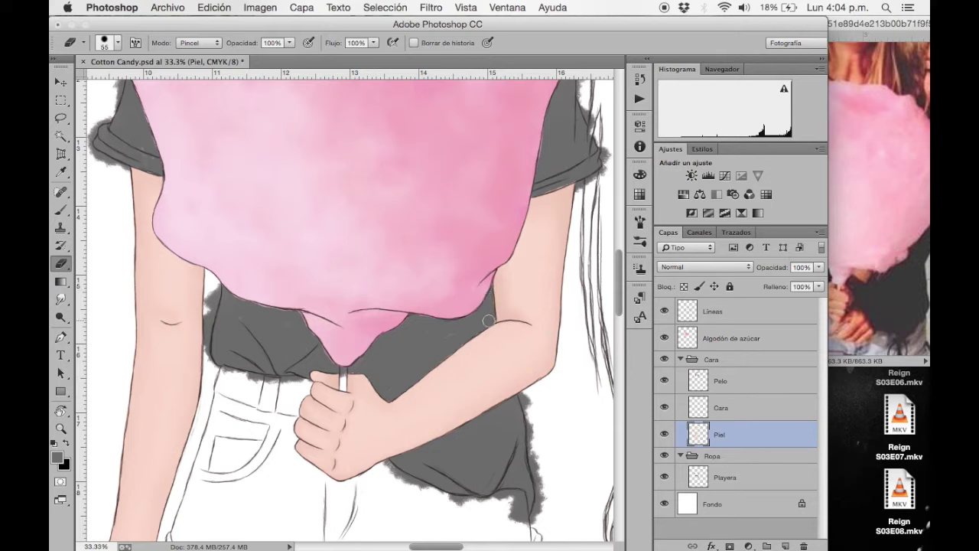
Step: Zoom in on the shirt and collapse the Cara group in the Layers panel
click(731, 338)
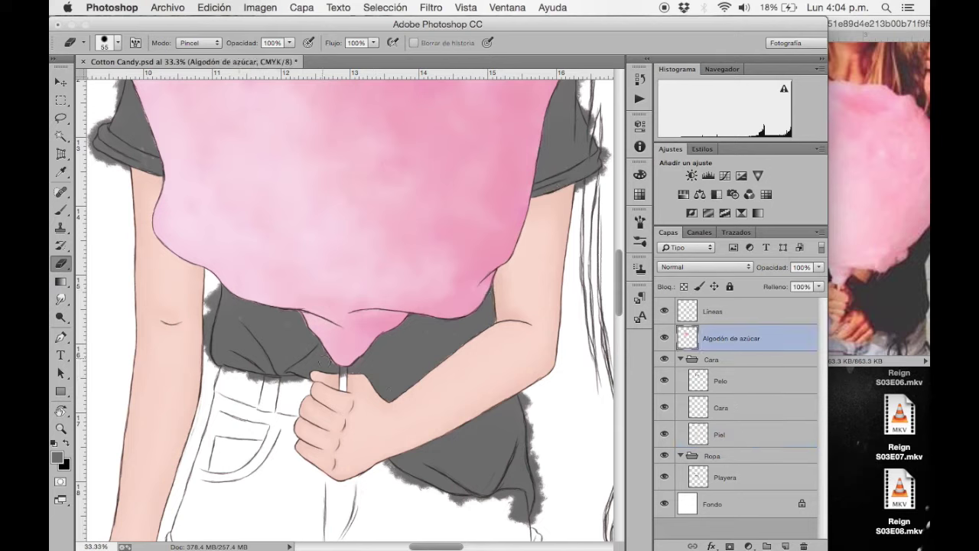
scroll(174, 219, up, 5)
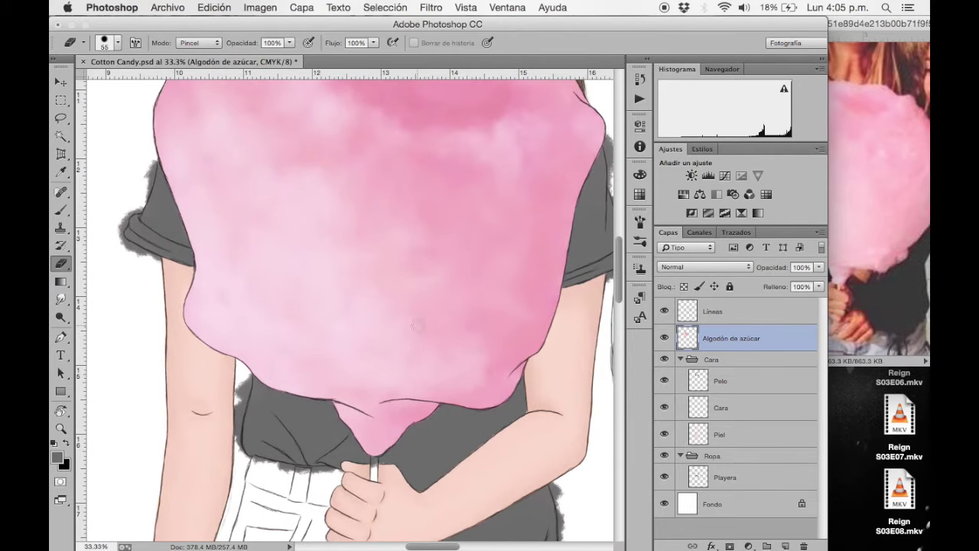
key(ctrl+plus)
click(118, 42)
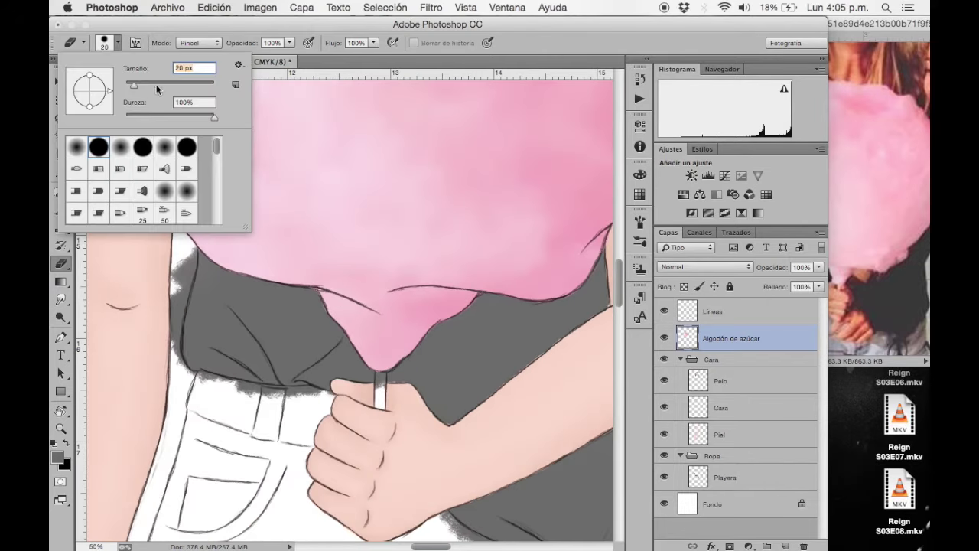
click(214, 7)
click(681, 358)
click(730, 338)
Step: Adjust the foreground colour, make Playera the active layer, and reopen the Color Picker for 6b6a6b
key(i)
click(56, 457)
click(231, 126)
key(Return)
key(b)
key(e)
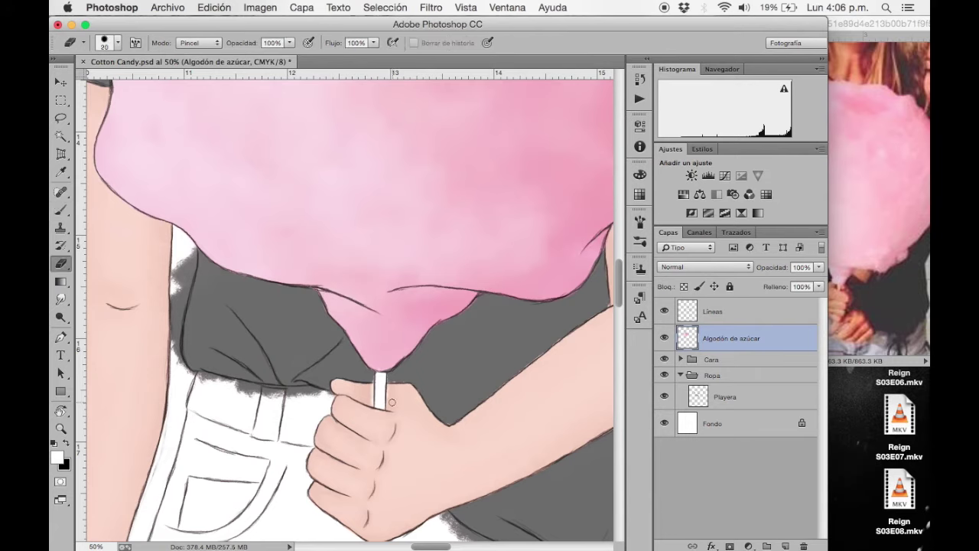
ctrl+click(298, 277)
click(56, 456)
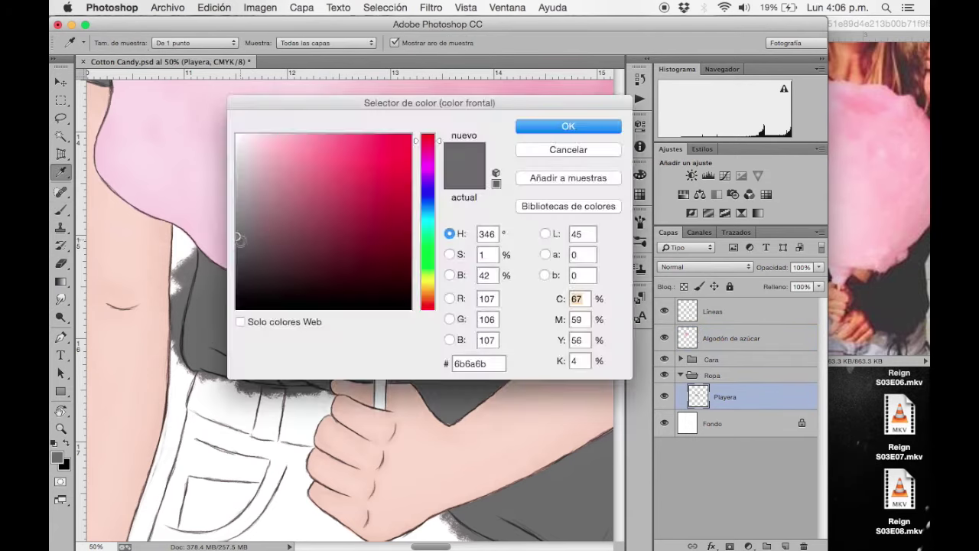
Step: With a size-57 brush, paint the grey along the shirt's bottom edge and lower front
key(Return)
key(ctrl+minus)
key(b)
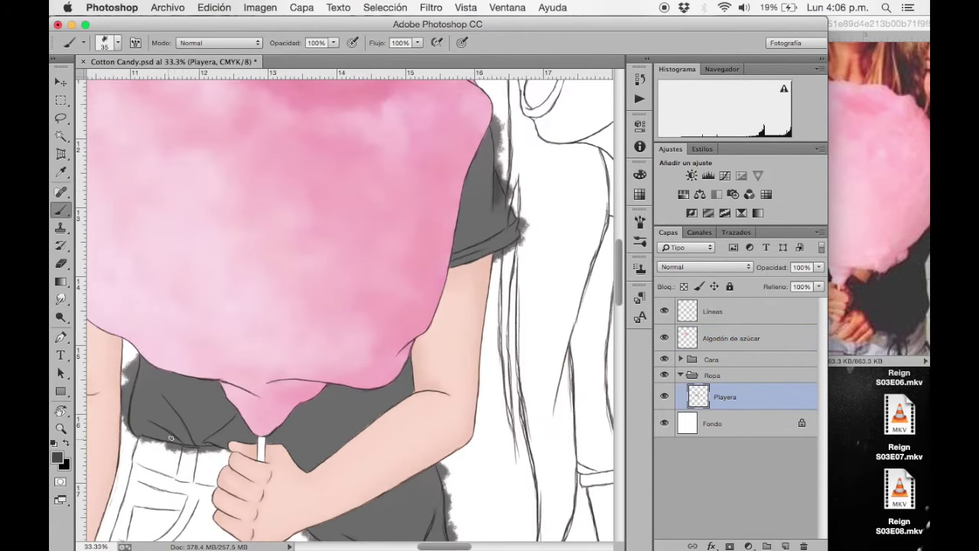
scroll(206, 445, down, 3)
scroll(400, 344, down, 3)
drag(454, 264, 464, 264)
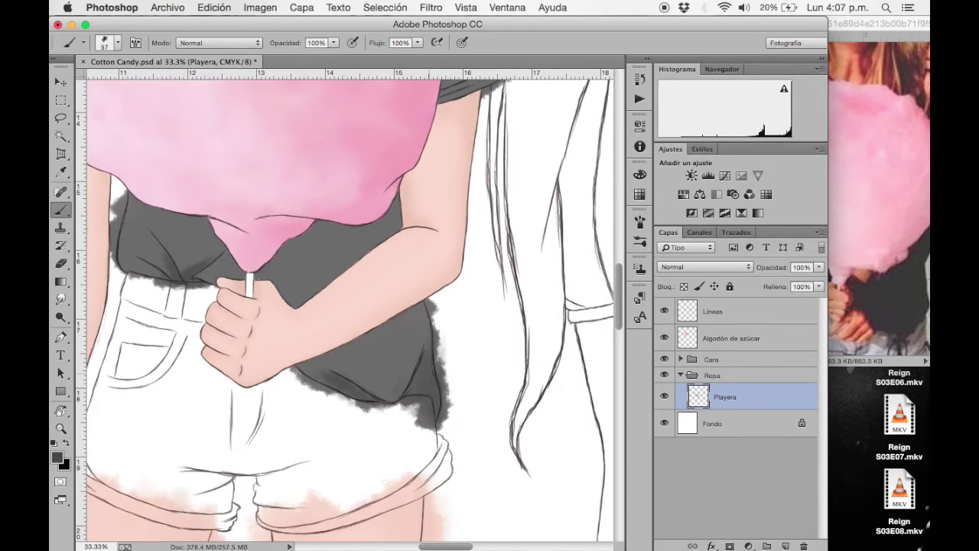
drag(299, 371, 376, 397)
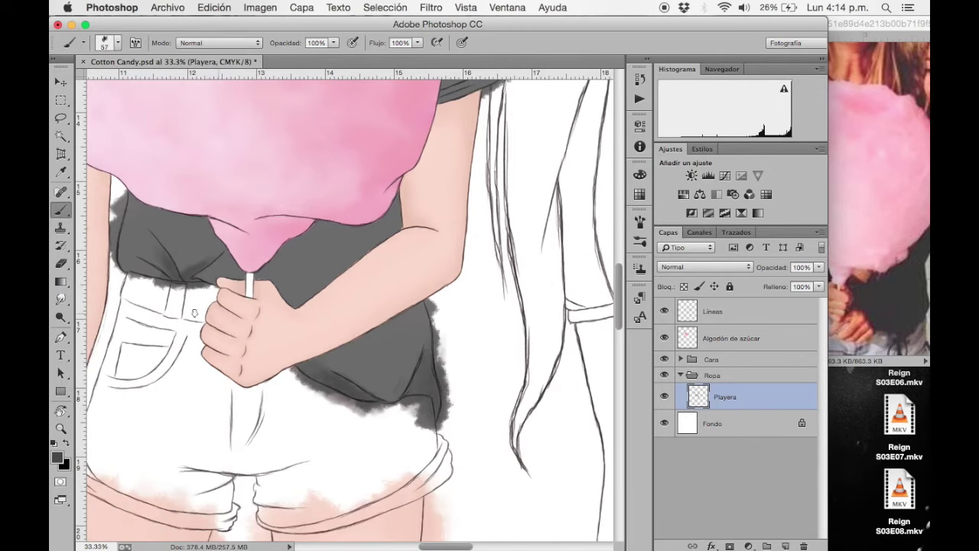
mouse_move(374, 365)
mouse_down()
mouse_move(407, 340)
mouse_move(414, 310)
mouse_up()
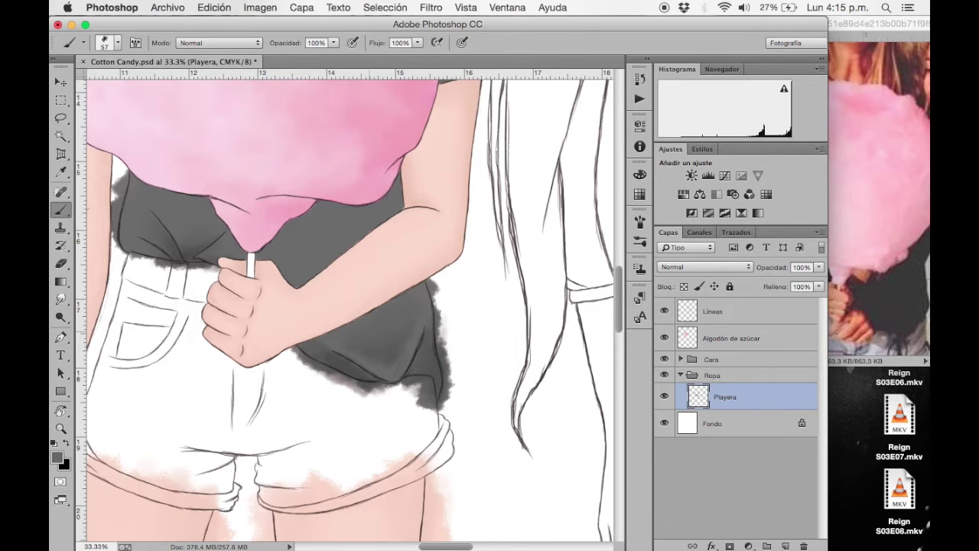
Step: Reduce the brush size to 49 for the sleeves
scroll(292, 141, down, 2)
scroll(291, 141, up, 3)
right_click(244, 365)
double_click(377, 382)
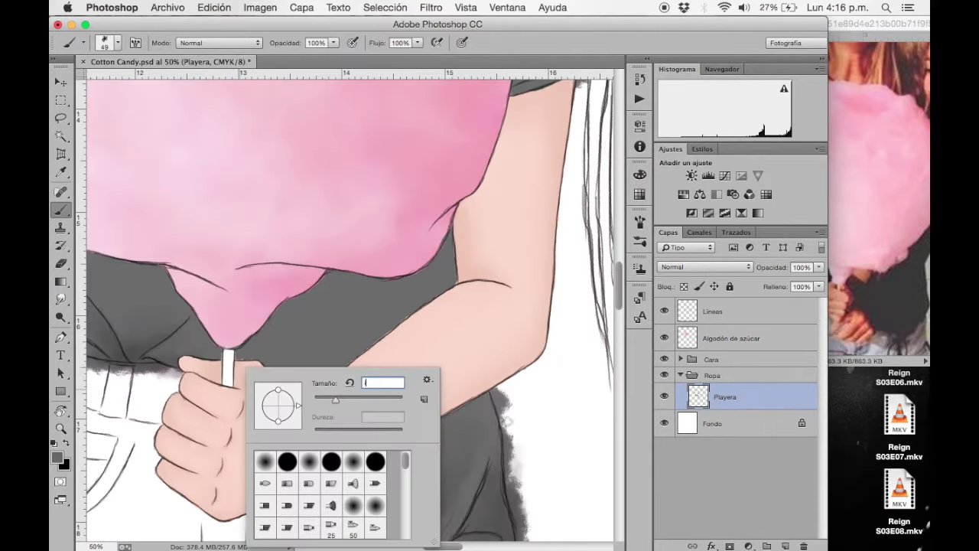
text(49)
key(Return)
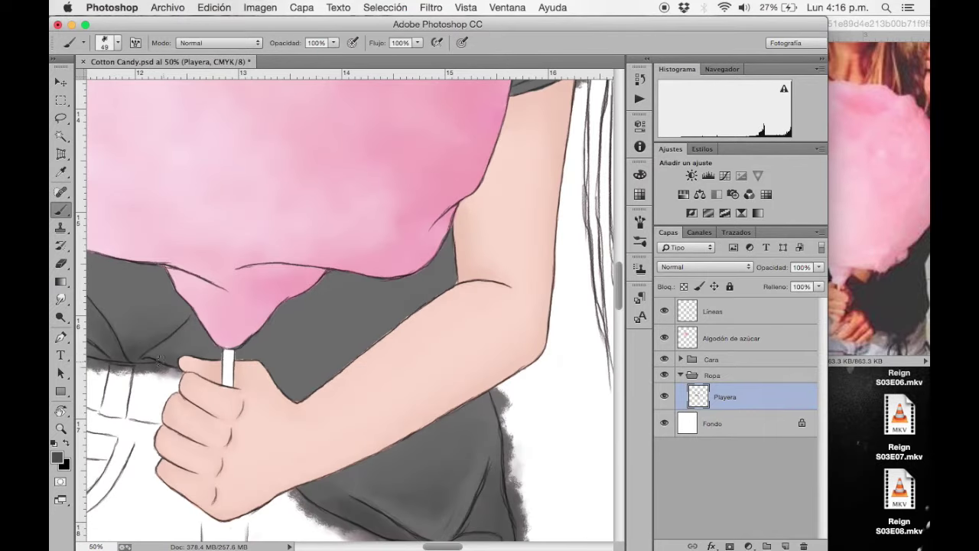
Step: Shade the sleeves with grey, then erase grey spilling past the sleeve edge
scroll(212, 313, left, 5)
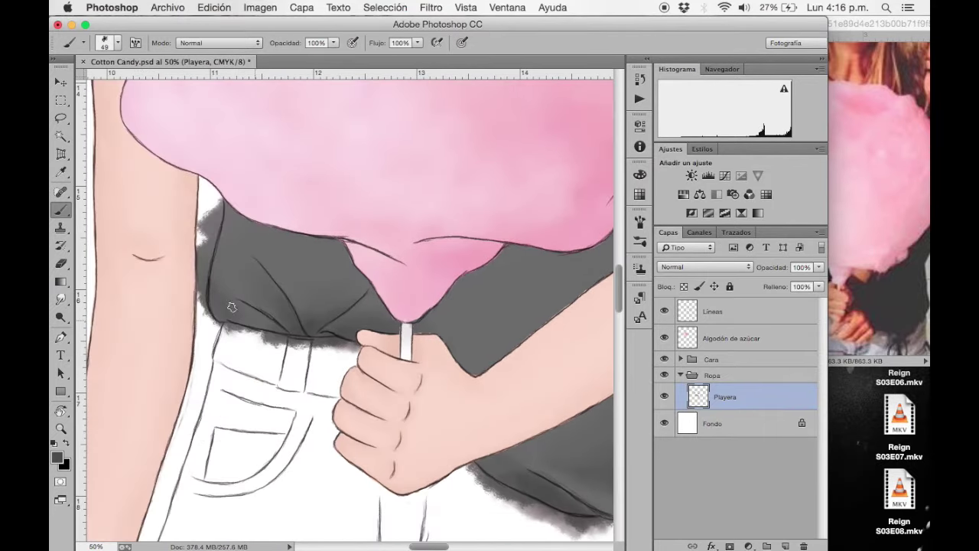
scroll(260, 257, right, 4)
scroll(301, 258, down, 2)
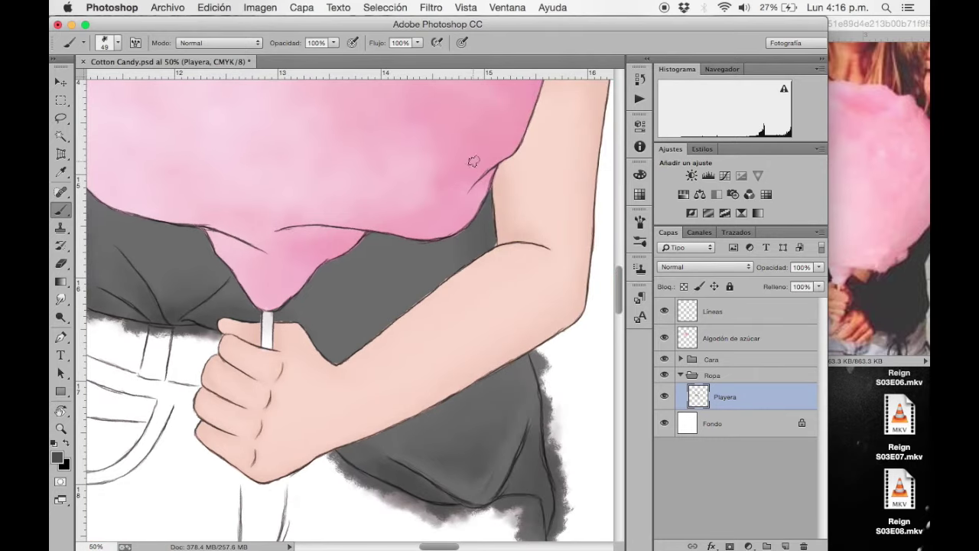
scroll(431, 193, right, 4)
scroll(414, 266, left, 10)
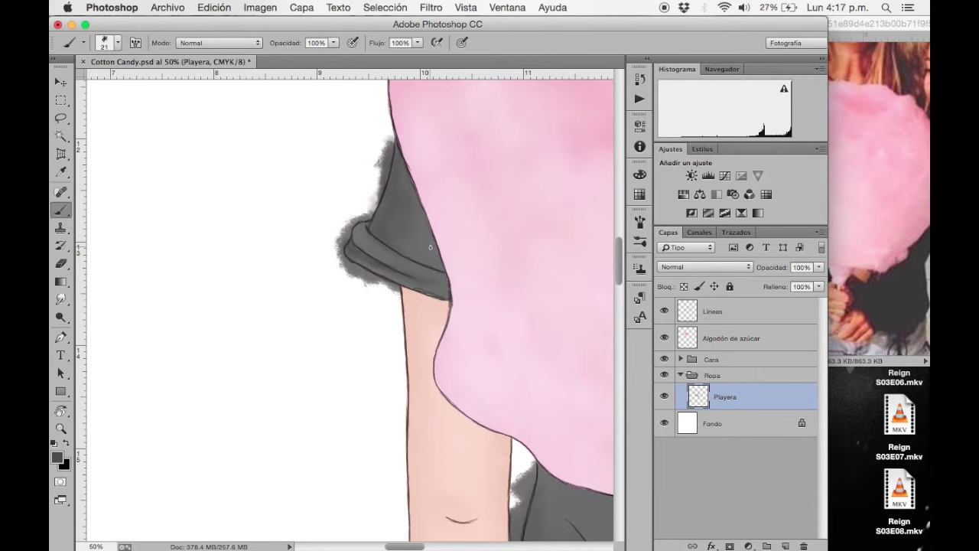
scroll(410, 234, right, 10)
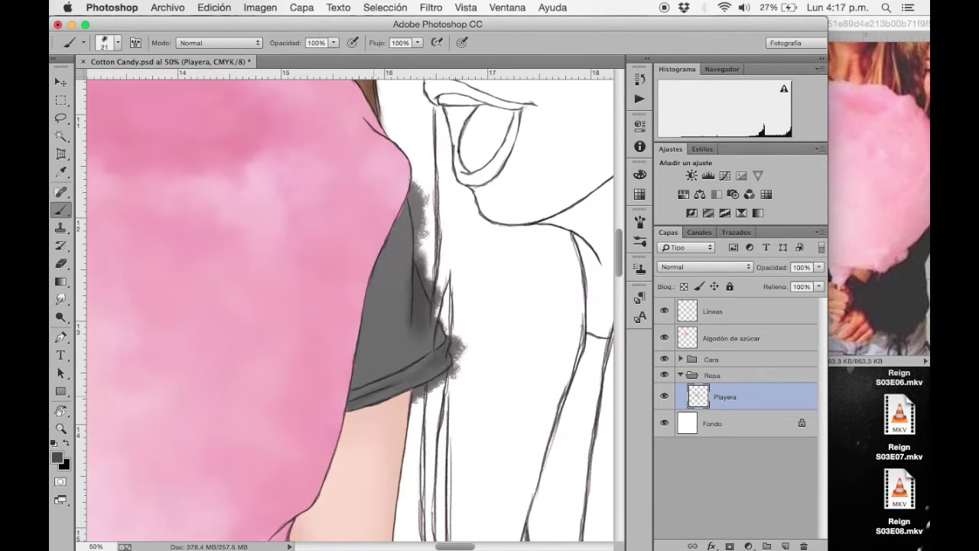
key(e)
mouse_move(419, 184)
mouse_down()
mouse_move(432, 306)
mouse_move(427, 206)
mouse_up()
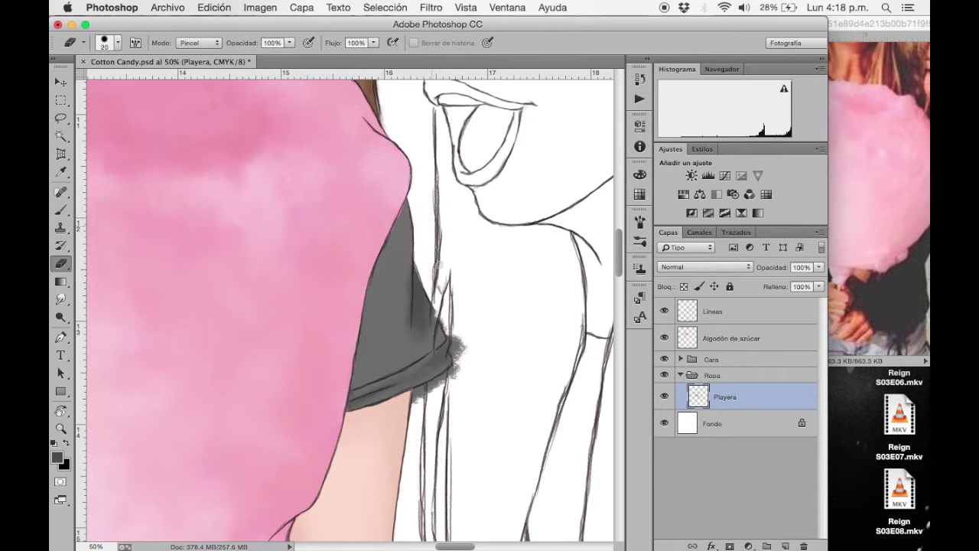
Step: Erase grey overspill around both sleeves, the arm edge, the white waistband and the hem, undoing one stroke
drag(464, 365, 456, 366)
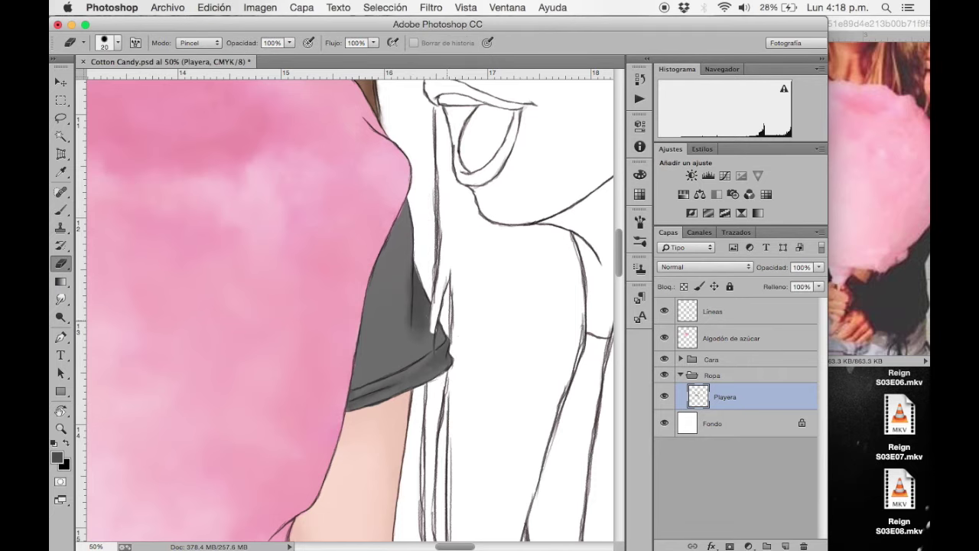
scroll(464, 359, left, 5)
scroll(365, 160, left, 3)
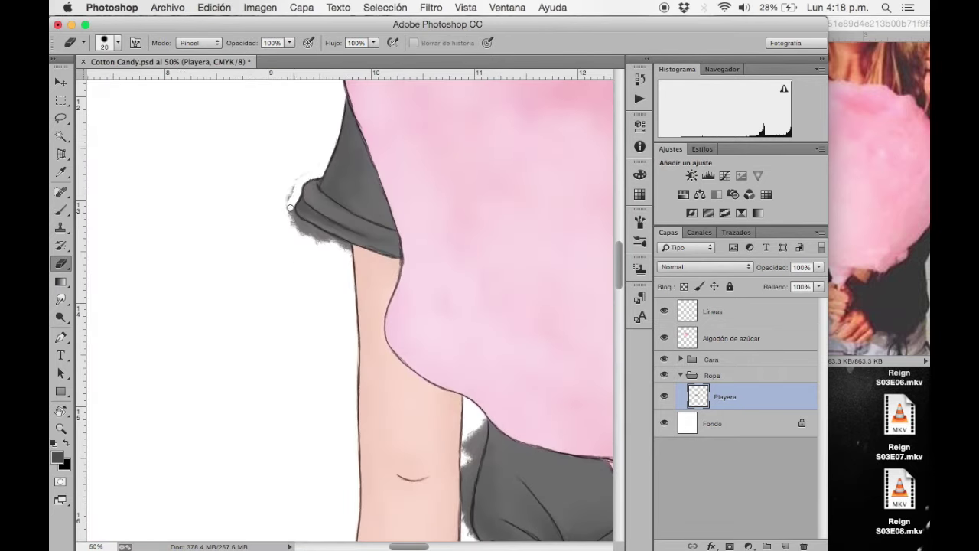
drag(291, 206, 341, 243)
drag(479, 278, 346, 134)
mouse_move(341, 287)
mouse_down()
mouse_move(331, 383)
mouse_move(336, 230)
mouse_up()
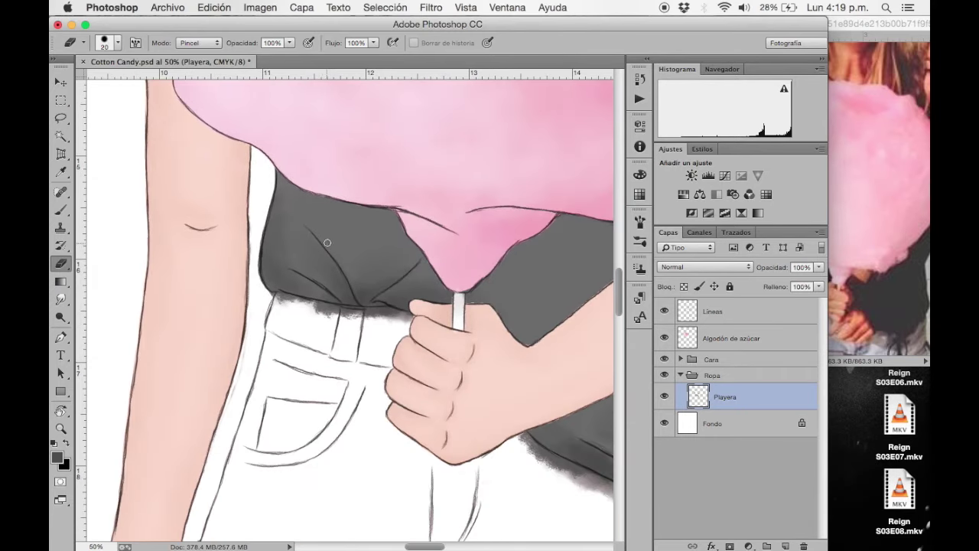
drag(276, 298, 344, 315)
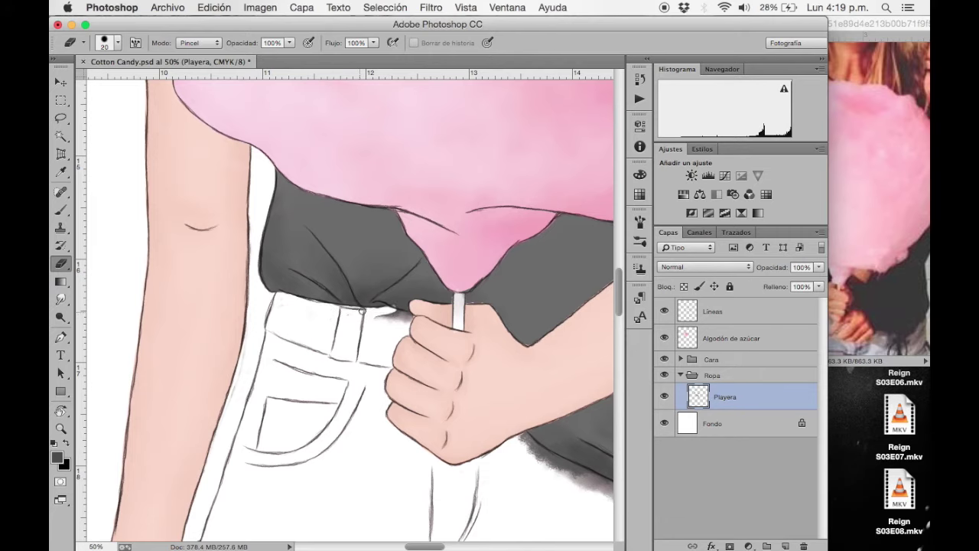
key(ctrl+z)
mouse_move(317, 306)
mouse_down()
mouse_move(383, 315)
mouse_move(306, 315)
mouse_up()
drag(429, 383, 176, 275)
mouse_move(264, 310)
mouse_down()
mouse_move(361, 371)
mouse_move(459, 379)
mouse_move(447, 391)
mouse_move(475, 402)
mouse_move(489, 380)
mouse_move(478, 257)
mouse_move(490, 372)
mouse_move(484, 284)
mouse_up()
Step: Add a new layer named 'Shorts'
scroll(520, 258, down, 4)
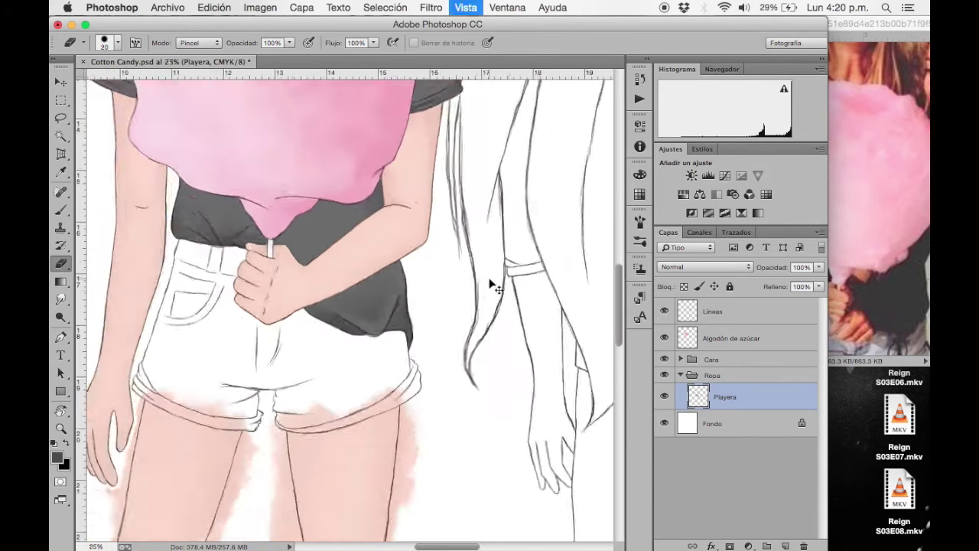
scroll(462, 260, down, 2)
click(785, 546)
double_click(724, 397)
text(Shorts)
key(Return)
Step: Sample the blue-grey from the reference, paint the shorts, and move the layer below Playera
click(821, 155)
click(821, 155)
key(b)
key(super+plus)
key(super+plus)
key(super+plus)
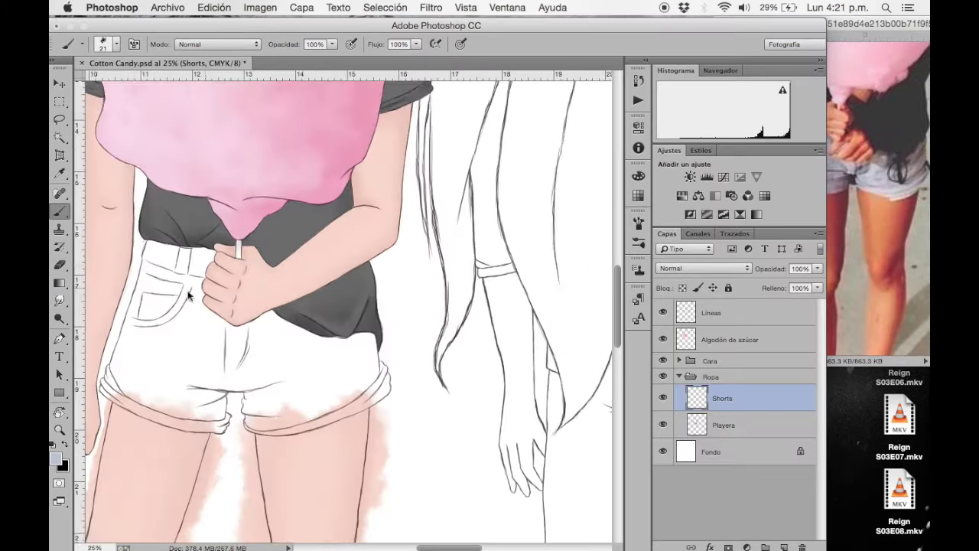
right_click(233, 234)
mouse_move(223, 264)
mouse_down()
mouse_move(226, 305)
mouse_move(256, 222)
mouse_move(252, 291)
mouse_move(206, 267)
mouse_move(241, 305)
mouse_move(275, 329)
mouse_move(360, 322)
mouse_move(322, 352)
mouse_move(313, 378)
mouse_move(440, 360)
mouse_move(405, 321)
mouse_move(315, 357)
mouse_move(443, 374)
mouse_move(182, 268)
mouse_move(207, 381)
mouse_move(275, 382)
mouse_move(291, 394)
mouse_up()
key(super+bracketleft)
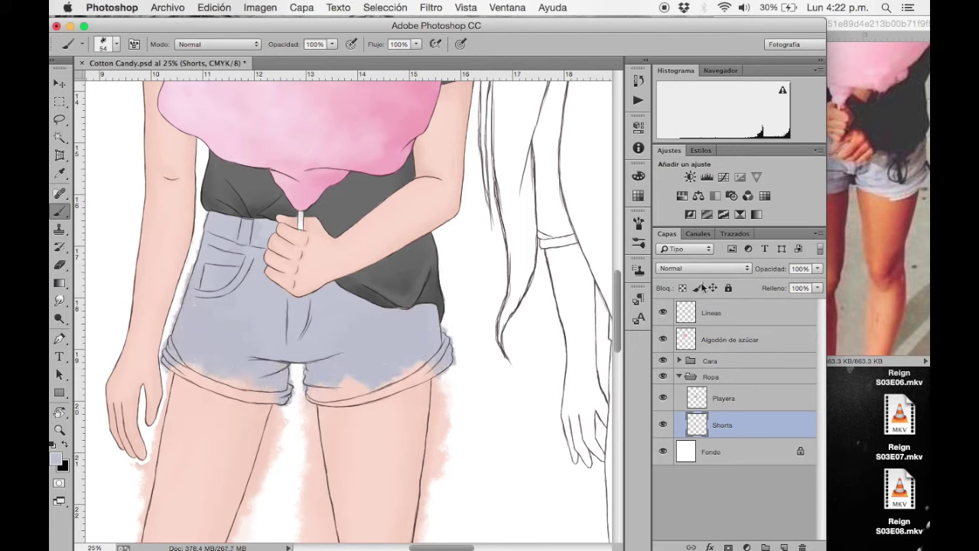
Step: Make the Piel skin layer inside the Cara group active, with the Eraser ready
click(679, 361)
click(718, 436)
key(e)
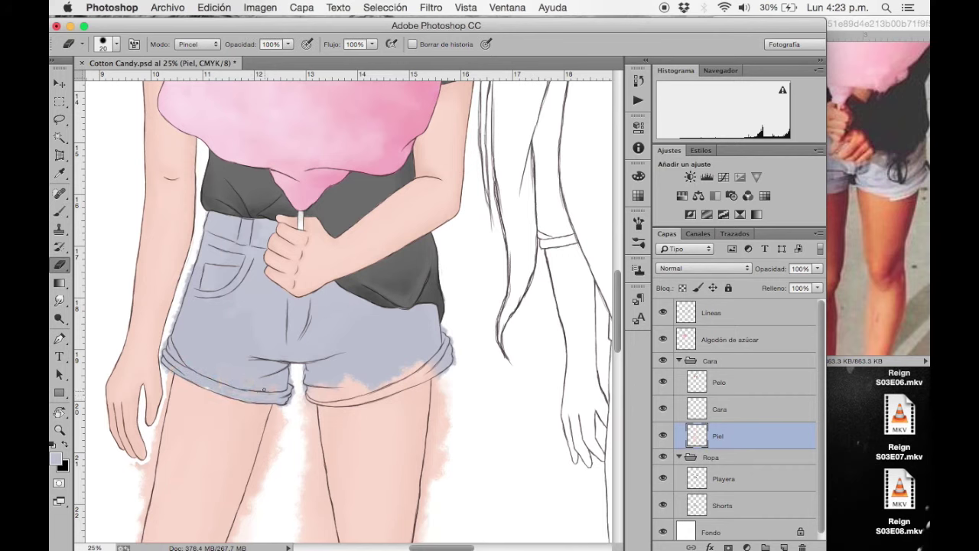
Step: Erase skin colour over the shorts cuffs and in the gap between the legs
drag(382, 369, 423, 378)
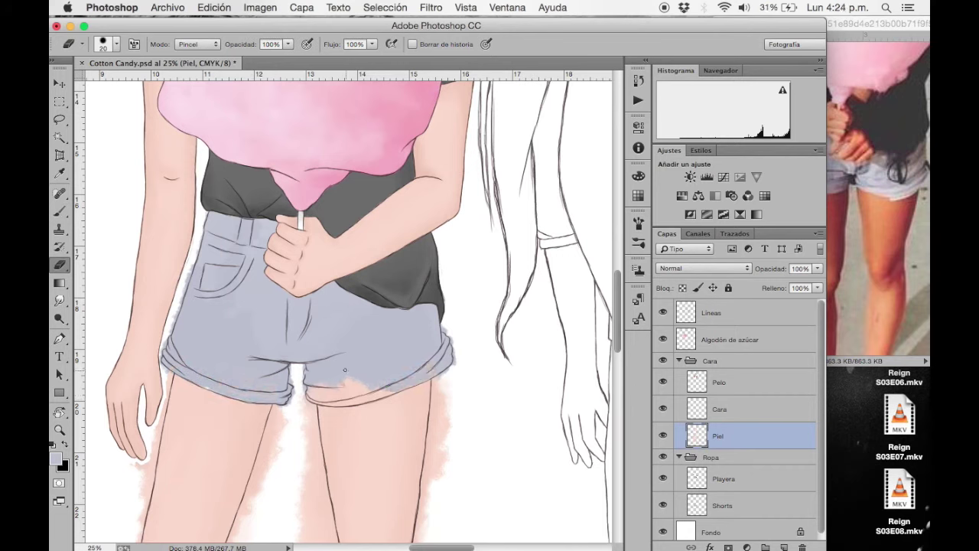
drag(345, 370, 385, 389)
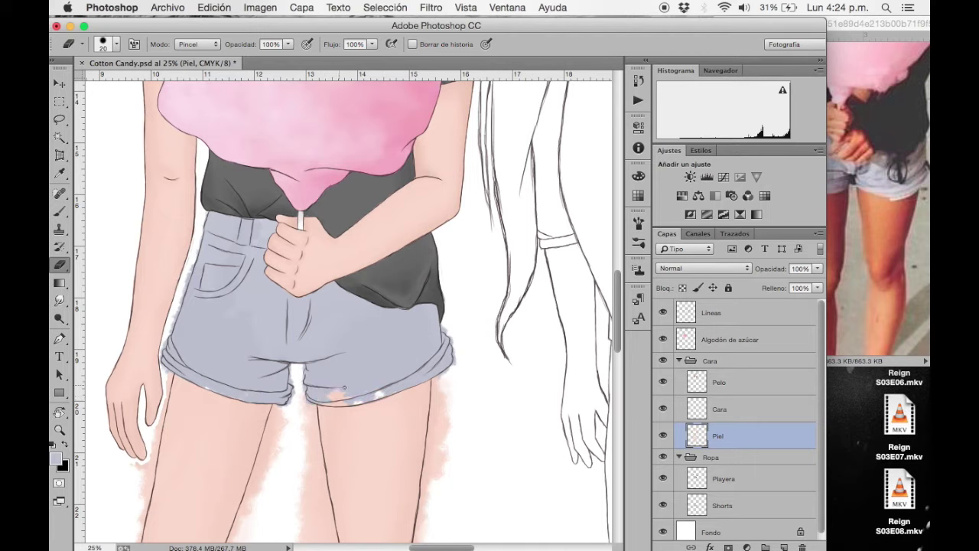
key(super+plus)
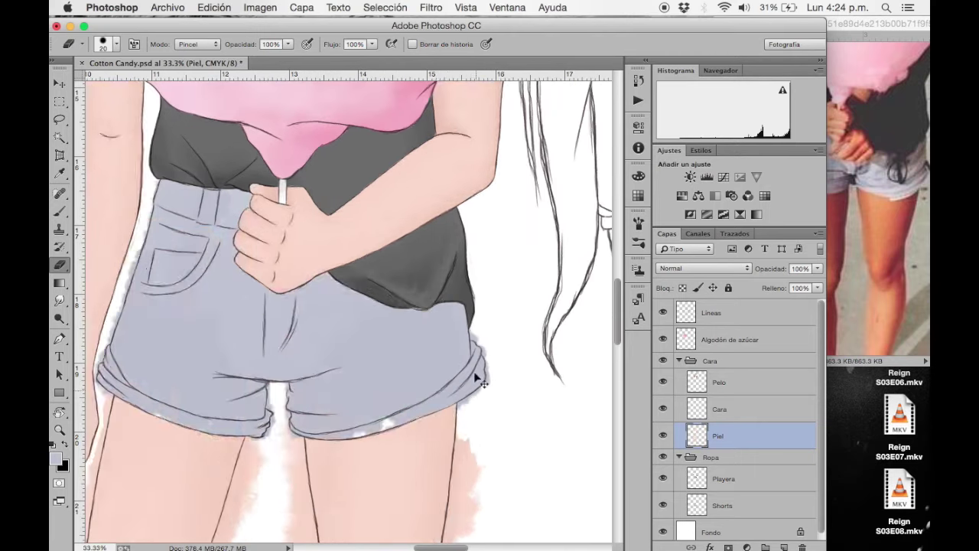
scroll(525, 286, down, 5)
mouse_move(459, 162)
mouse_down()
mouse_move(432, 360)
mouse_move(466, 192)
mouse_move(474, 229)
mouse_up()
mouse_move(278, 143)
mouse_down()
mouse_move(302, 205)
mouse_move(325, 323)
mouse_move(318, 446)
mouse_move(283, 322)
mouse_move(293, 291)
mouse_up()
drag(358, 263, 358, 85)
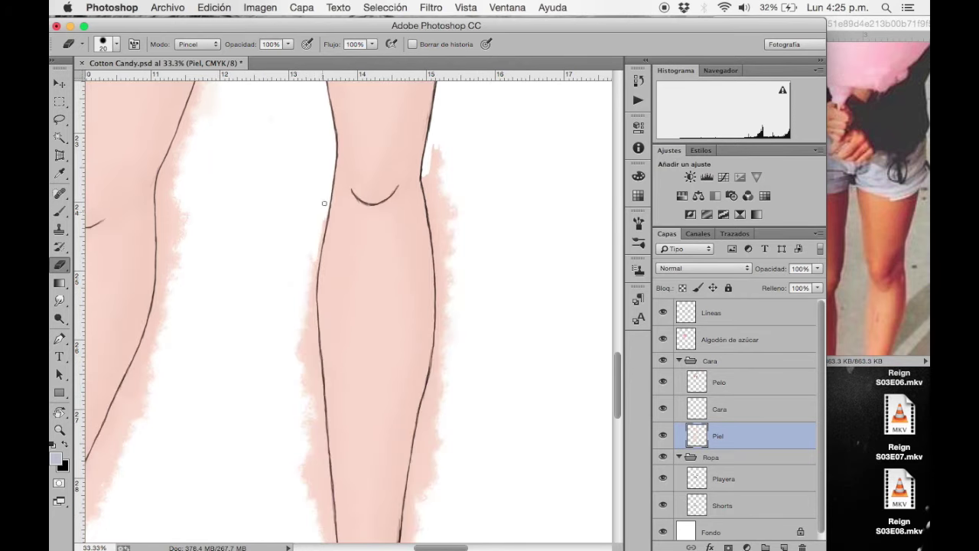
mouse_move(304, 490)
mouse_down()
mouse_move(282, 239)
mouse_move(295, 212)
mouse_move(290, 291)
mouse_move(328, 429)
mouse_move(337, 406)
mouse_move(377, 428)
mouse_move(409, 288)
mouse_move(397, 240)
mouse_move(426, 155)
mouse_up()
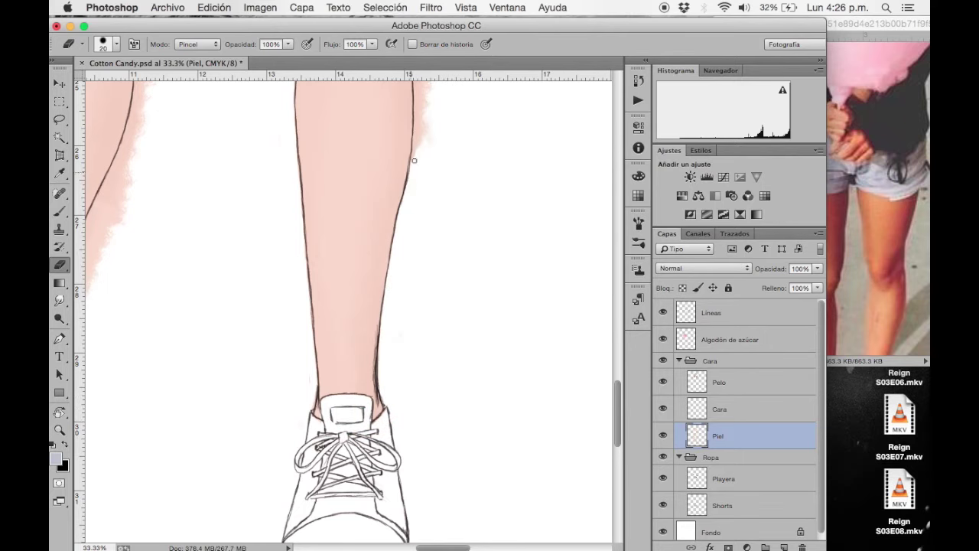
Step: Erase pink overspill outside both shin outlines and inside the sock tag above the shoe
scroll(426, 155, up, 5)
mouse_move(382, 206)
mouse_down()
mouse_move(396, 306)
mouse_move(392, 168)
mouse_move(368, 260)
mouse_move(349, 235)
mouse_move(310, 382)
mouse_move(322, 313)
mouse_move(282, 459)
mouse_move(297, 509)
mouse_move(302, 482)
mouse_up()
scroll(328, 350, up, 5)
scroll(328, 350, left, 3)
scroll(326, 219, down, 5)
scroll(326, 218, down, 5)
drag(321, 191, 276, 337)
scroll(259, 395, down, 3)
mouse_move(257, 369)
mouse_down()
mouse_move(318, 222)
mouse_move(280, 323)
mouse_move(328, 251)
mouse_move(306, 260)
mouse_move(358, 143)
mouse_up()
mouse_move(182, 397)
mouse_down()
mouse_move(215, 426)
mouse_move(172, 360)
mouse_move(215, 176)
mouse_up()
drag(218, 162, 200, 293)
drag(197, 329, 218, 233)
mouse_move(222, 290)
mouse_down()
mouse_move(245, 149)
mouse_move(231, 345)
mouse_up()
Step: Return to the shorts with the Shorts layer active and the Brush selected
mouse_move(264, 188)
mouse_down()
mouse_move(261, 124)
mouse_move(230, 287)
mouse_up()
drag(243, 229, 222, 329)
mouse_move(266, 97)
mouse_down()
mouse_move(246, 292)
mouse_move(255, 249)
mouse_up()
click(679, 360)
click(722, 425)
key(b)
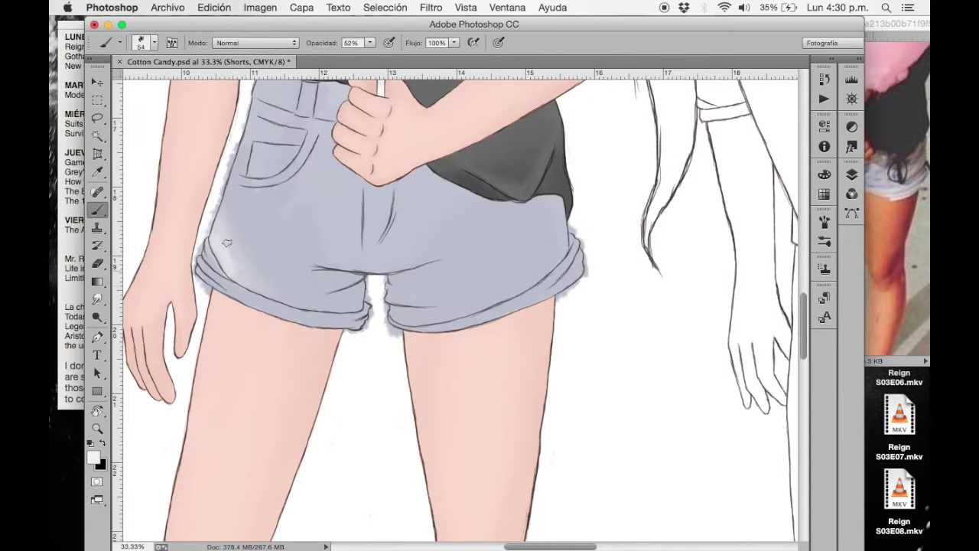
Step: Brush a light lavender tint over the left side and right half of the shorts
mouse_move(238, 275)
mouse_down()
mouse_move(214, 228)
mouse_move(278, 283)
mouse_up()
drag(232, 198, 243, 230)
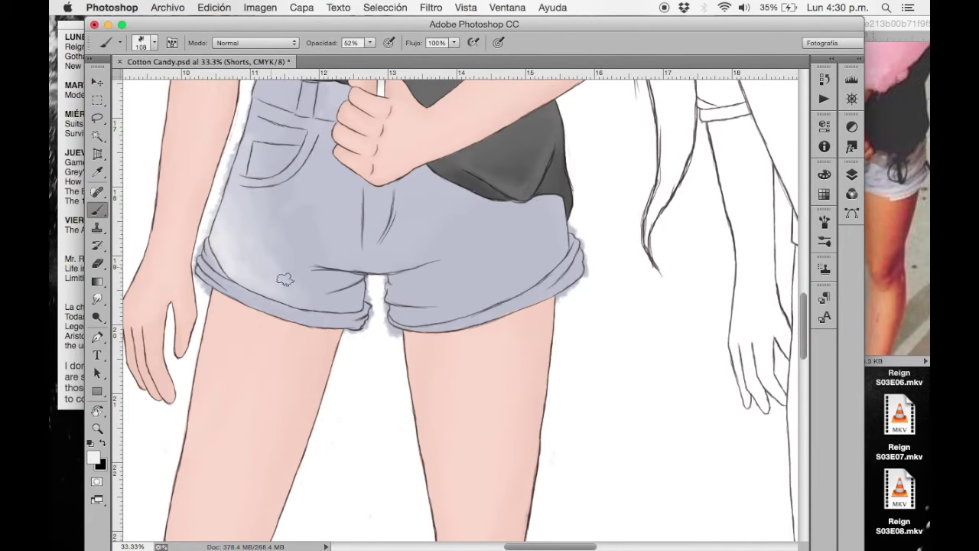
drag(245, 169, 264, 230)
drag(166, 270, 222, 302)
scroll(222, 302, up, 3)
drag(229, 153, 249, 295)
mouse_move(384, 371)
mouse_down()
mouse_move(449, 389)
mouse_move(505, 329)
mouse_up()
mouse_move(474, 291)
mouse_down()
mouse_move(449, 295)
mouse_move(490, 306)
mouse_move(336, 353)
mouse_move(246, 346)
mouse_up()
Step: Pick a darker lavender and shade the crotch seam, right cuff, right side and left pocket
alt+click(206, 369)
click(56, 457)
click(274, 170)
key(Return)
mouse_move(310, 336)
mouse_down()
mouse_move(273, 327)
mouse_move(318, 375)
mouse_move(229, 371)
mouse_move(229, 344)
mouse_up()
mouse_move(346, 342)
mouse_down()
mouse_move(383, 360)
mouse_move(367, 337)
mouse_move(395, 337)
mouse_move(355, 372)
mouse_move(440, 373)
mouse_move(531, 291)
mouse_move(509, 256)
mouse_up()
drag(214, 138, 290, 164)
mouse_move(198, 184)
mouse_down()
mouse_move(242, 228)
mouse_move(170, 337)
mouse_up()
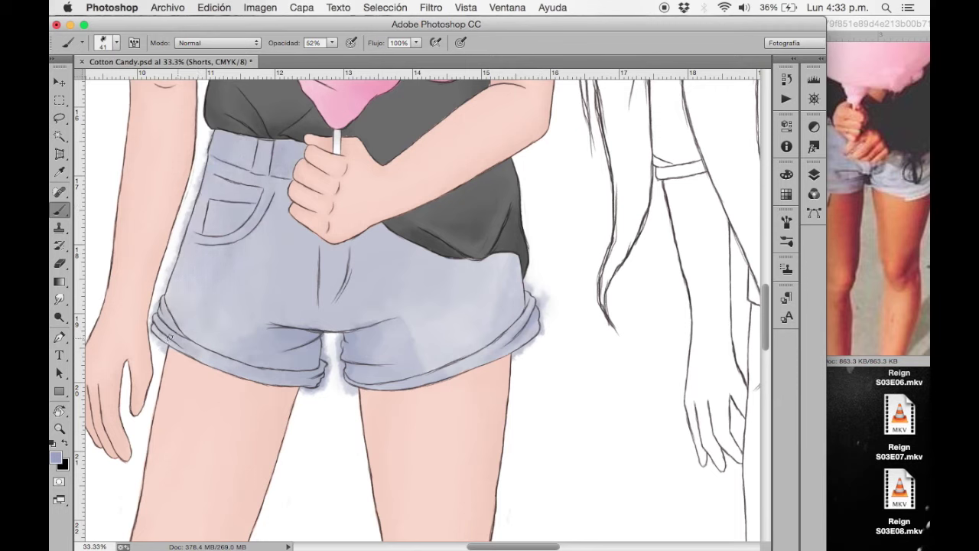
Step: Resize the brush and recheck the foreground colour in the Color Picker
alt+click(432, 352)
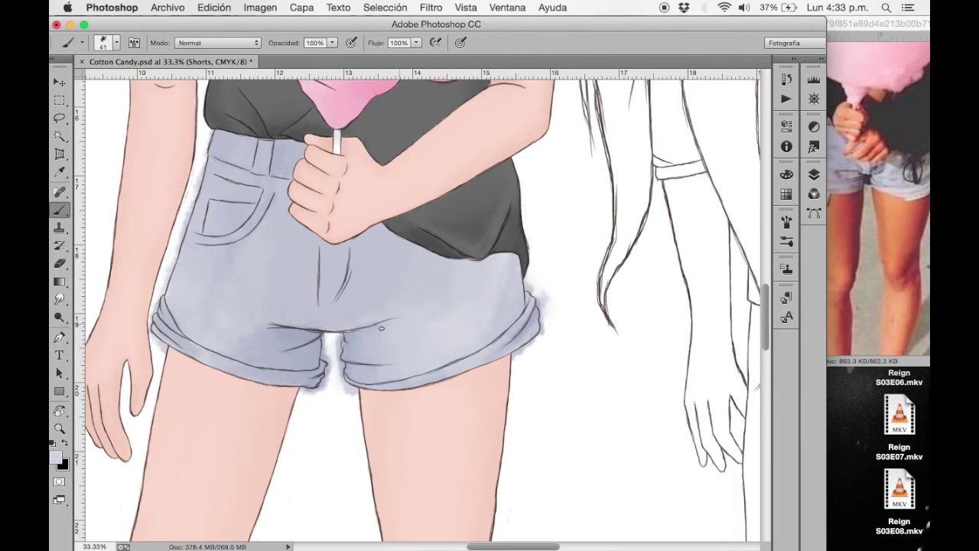
right_click(417, 242)
click(228, 340)
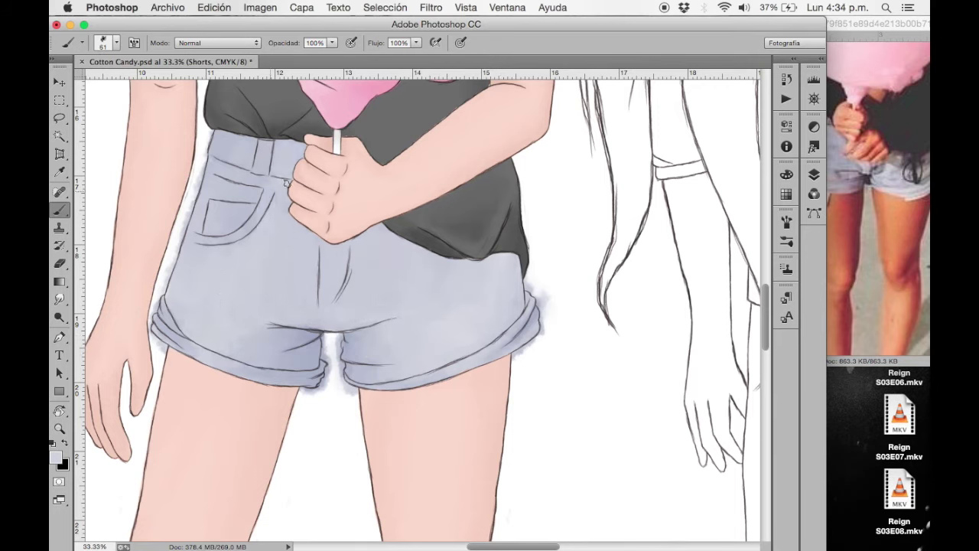
right_click(293, 209)
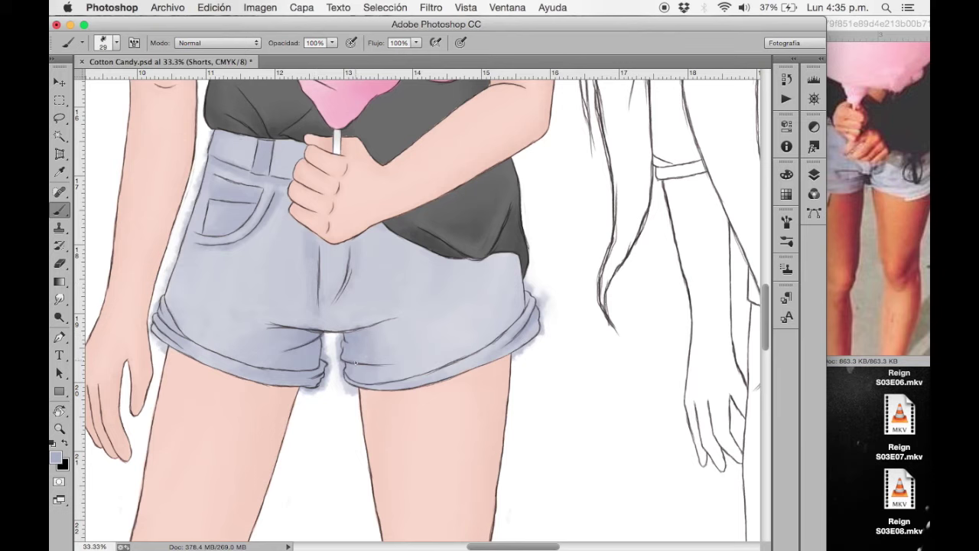
click(55, 457)
key(Return)
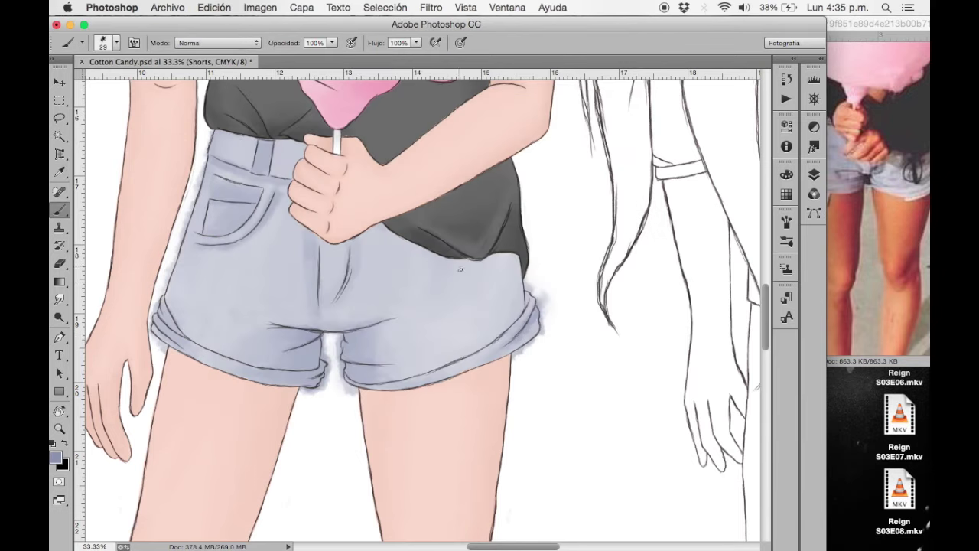
Step: Darken the fly, front pocket and both cuffs of the shorts
drag(316, 241, 317, 306)
drag(153, 322, 224, 370)
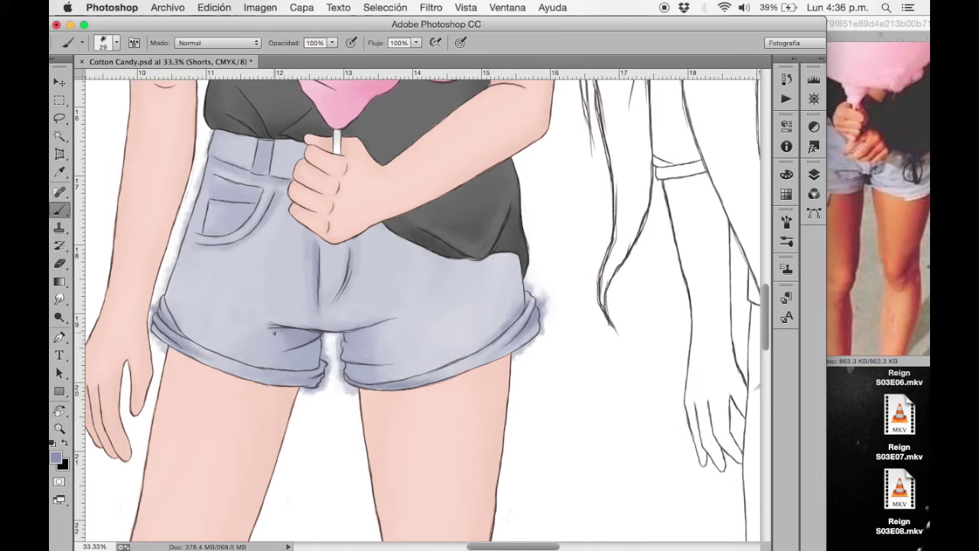
mouse_move(317, 349)
mouse_down()
mouse_move(306, 374)
mouse_move(304, 352)
mouse_move(355, 349)
mouse_move(402, 376)
mouse_up()
drag(371, 337, 390, 363)
mouse_move(247, 197)
mouse_down()
mouse_move(235, 221)
mouse_move(264, 208)
mouse_up()
drag(520, 291, 459, 360)
drag(168, 283, 186, 320)
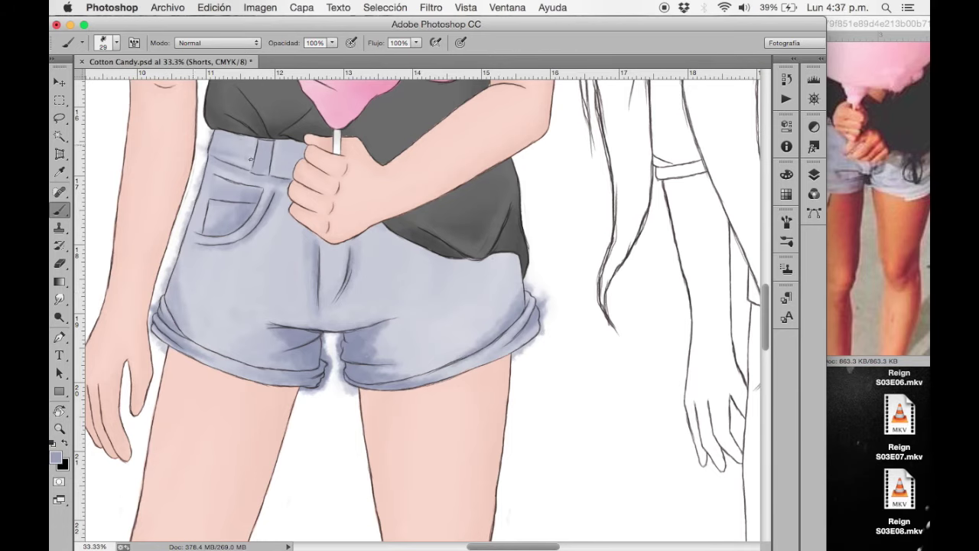
Step: Review the whole drawing, then erase the blue haze along the shorts' left edge
drag(230, 200, 350, 160)
drag(284, 415, 276, 420)
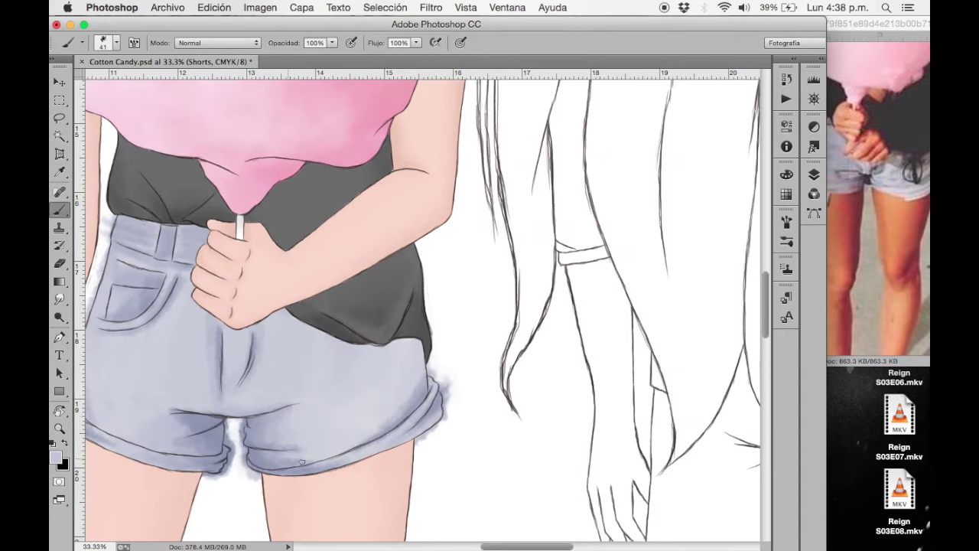
mouse_move(193, 434)
mouse_down()
mouse_move(288, 403)
mouse_move(303, 436)
mouse_up()
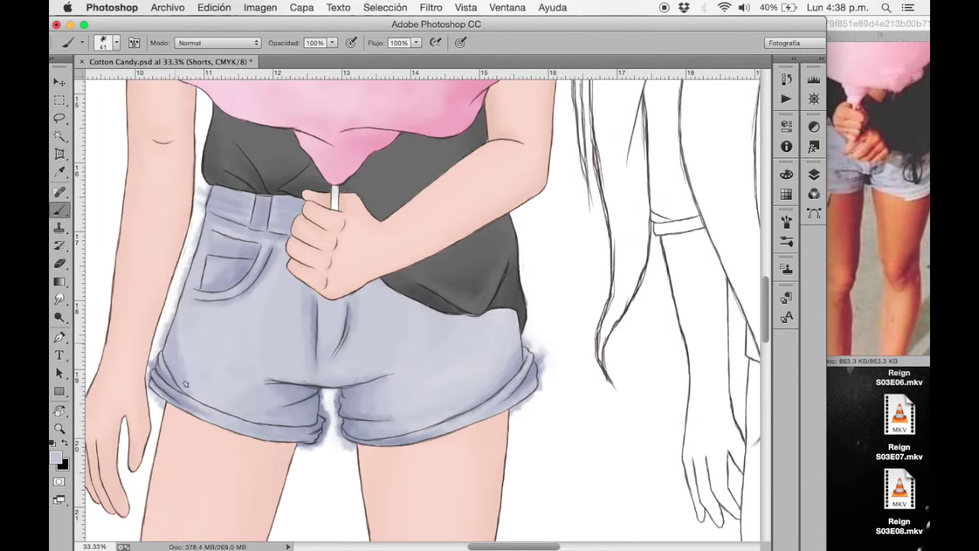
key(e)
drag(205, 187, 153, 358)
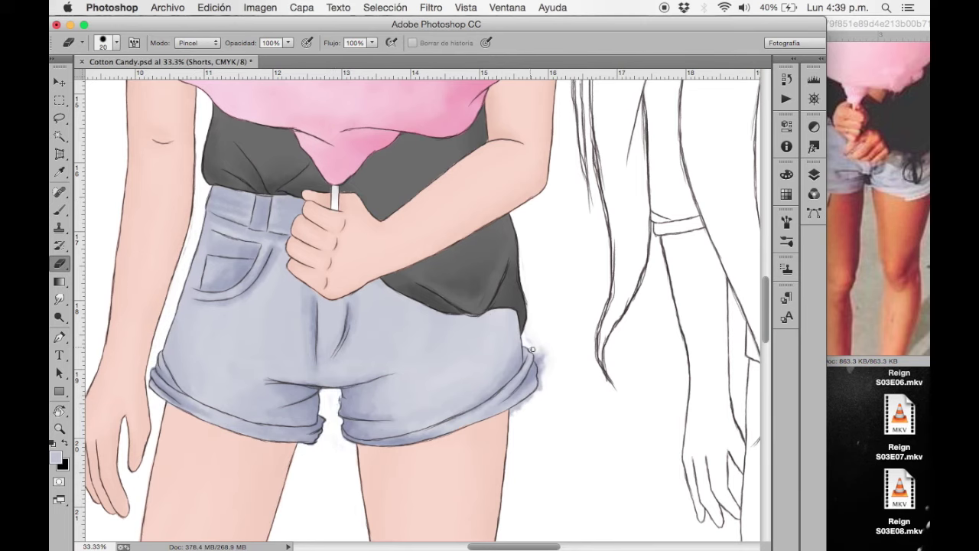
Step: Erase the blue haze on the shorts' right edge and add a new layer named 'Tenis'
drag(532, 350, 546, 362)
key(super+minus)
key(super+minus)
key(super+minus)
scroll(566, 356, down, 5)
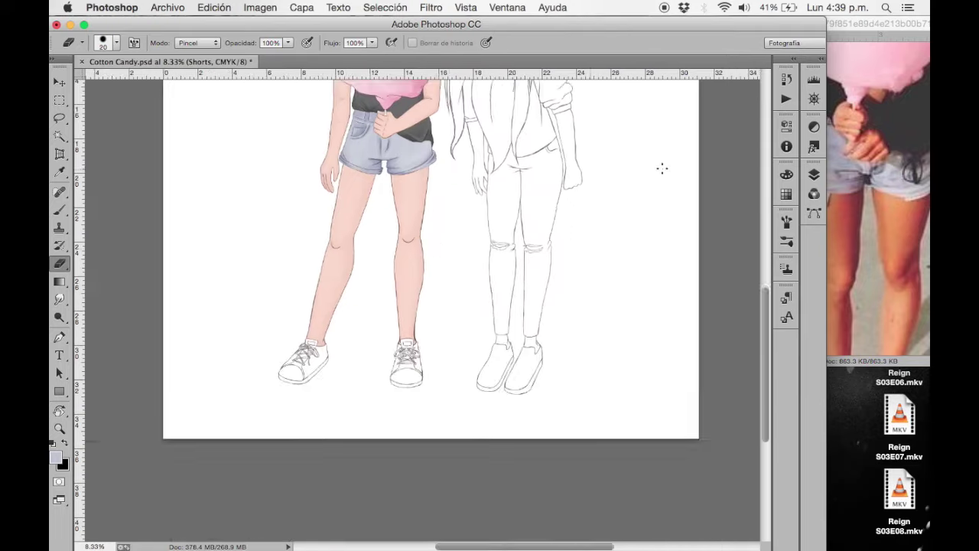
key(F7)
double_click(722, 450)
text(Tenis)
key(Return)
Step: Zoom in on the left shoe and try black brush strokes on the sole and toe, undoing them
key(F7)
key(super+plus)
key(super+plus)
key(super+plus)
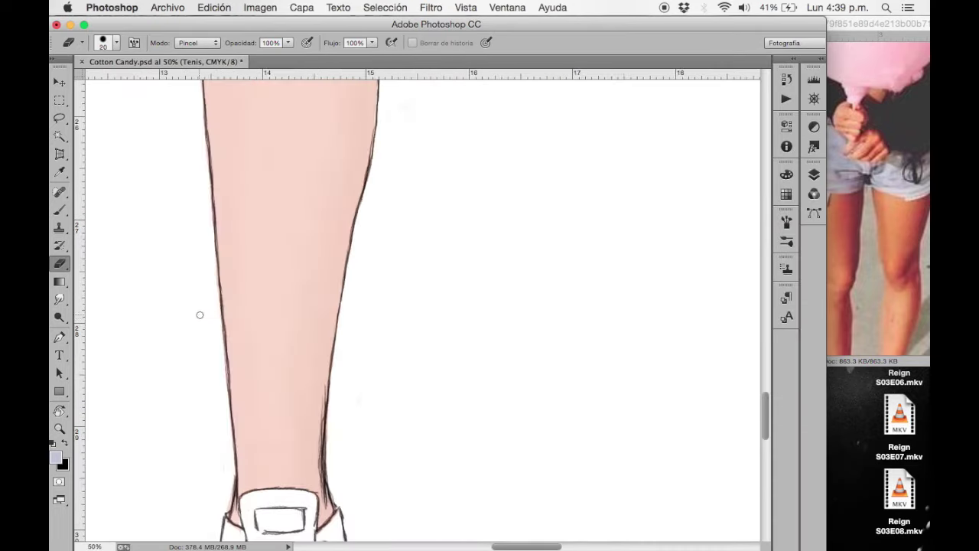
scroll(202, 317, down, 5)
key(b)
click(415, 327)
mouse_move(382, 355)
mouse_down()
mouse_move(453, 303)
mouse_move(502, 230)
mouse_move(453, 313)
mouse_move(329, 386)
mouse_up()
key(super+z)
key(super+z)
mouse_move(201, 339)
mouse_down()
mouse_move(229, 367)
mouse_move(306, 394)
mouse_up()
key(super+z)
Step: Lasso the shoe's toe cap and sole, fill them with black, then deselect
key(l)
mouse_move(224, 303)
mouse_down()
mouse_move(360, 359)
mouse_move(505, 237)
mouse_move(357, 396)
mouse_move(215, 336)
mouse_up()
click(60, 282)
click(55, 457)
key(Return)
click(278, 378)
key(super+d)
Step: Brush dark grey over the shoe's side, heel and the area beside the laces
click(55, 457)
click(244, 266)
key(Return)
key(b)
mouse_move(455, 246)
mouse_down()
mouse_move(426, 287)
mouse_move(494, 230)
mouse_move(459, 210)
mouse_move(493, 183)
mouse_up()
mouse_move(440, 281)
mouse_down()
mouse_move(405, 245)
mouse_move(459, 164)
mouse_move(425, 221)
mouse_move(498, 192)
mouse_up()
mouse_move(344, 226)
mouse_down()
mouse_move(321, 183)
mouse_move(404, 125)
mouse_move(421, 191)
mouse_move(383, 161)
mouse_move(344, 206)
mouse_move(271, 248)
mouse_move(390, 276)
mouse_move(375, 349)
mouse_up()
Step: With a smaller brush, cover the white edges and patches around the toe cap in dark grey
right_click(253, 192)
drag(440, 205, 405, 205)
mouse_move(222, 295)
mouse_down()
mouse_move(276, 245)
mouse_move(237, 287)
mouse_move(284, 266)
mouse_up()
drag(349, 306, 358, 350)
drag(363, 314, 365, 351)
drag(351, 269, 365, 352)
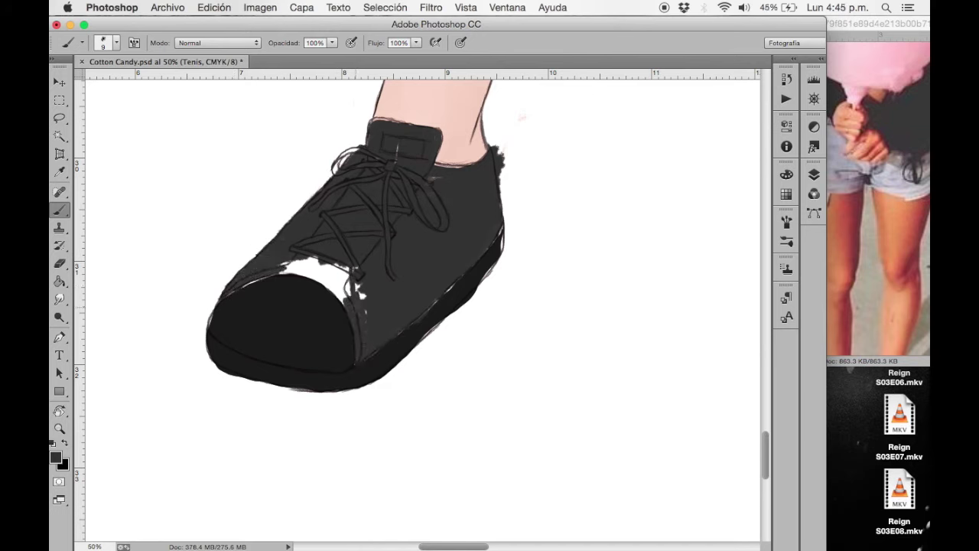
drag(325, 282, 353, 282)
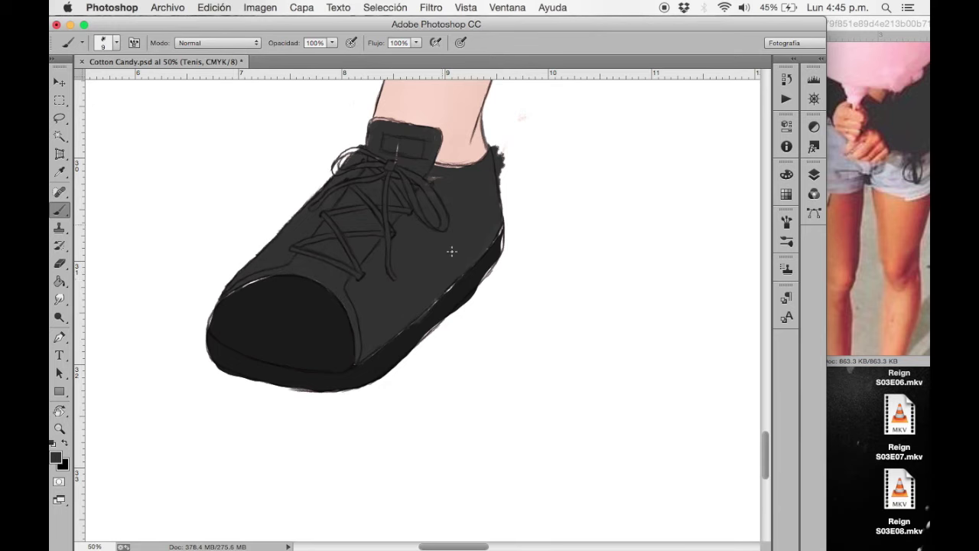
Step: Magnify the shoe and brush dark grey along the sole's lower edge, then expand the Layers panel
key(super+plus)
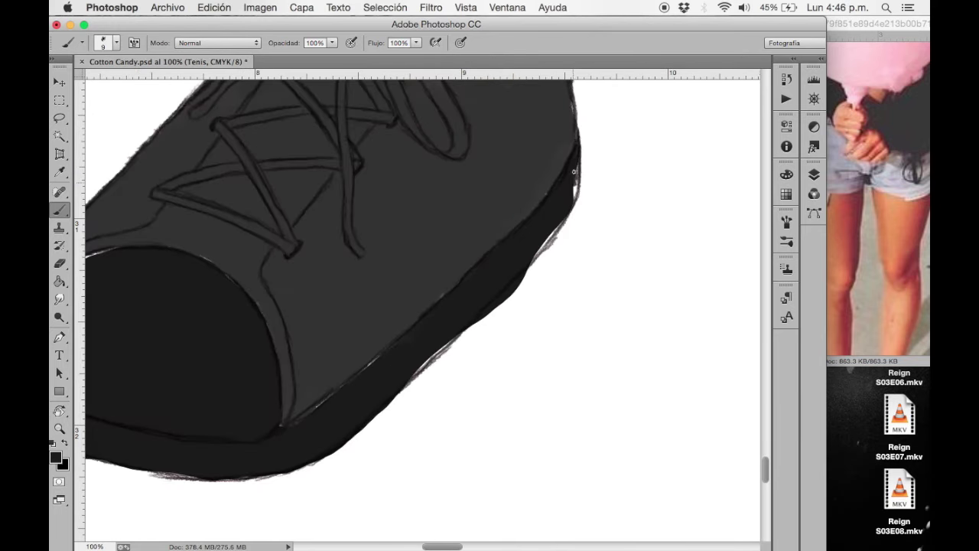
drag(441, 345, 389, 355)
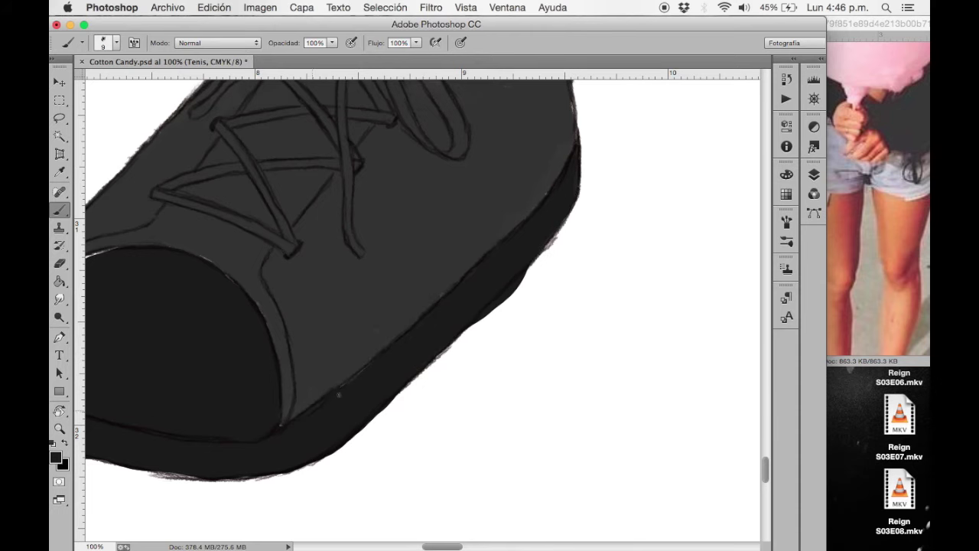
scroll(189, 249, left, 5)
scroll(189, 249, down, 2)
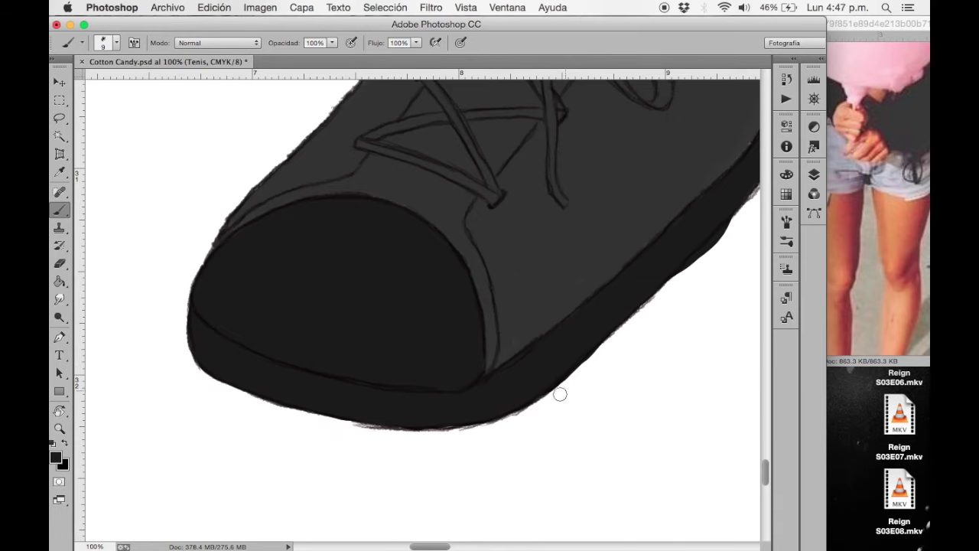
scroll(563, 390, right, 3)
scroll(564, 390, up, 1)
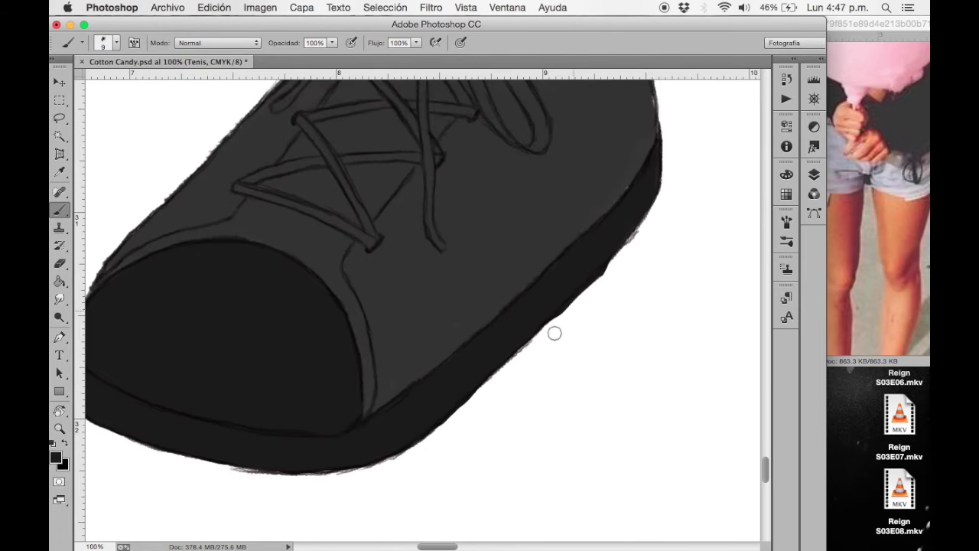
scroll(589, 291, up, 5)
scroll(590, 292, right, 2)
click(821, 58)
click(718, 434)
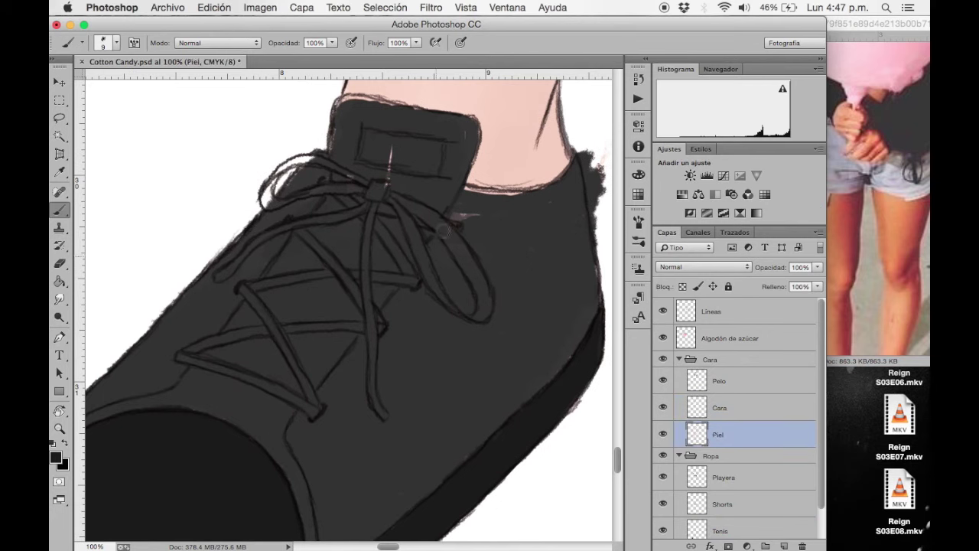
Step: Undo the tongue highlight and paint over the tongue's rectangle sketch on the Tenis layer
key(ctrl+z)
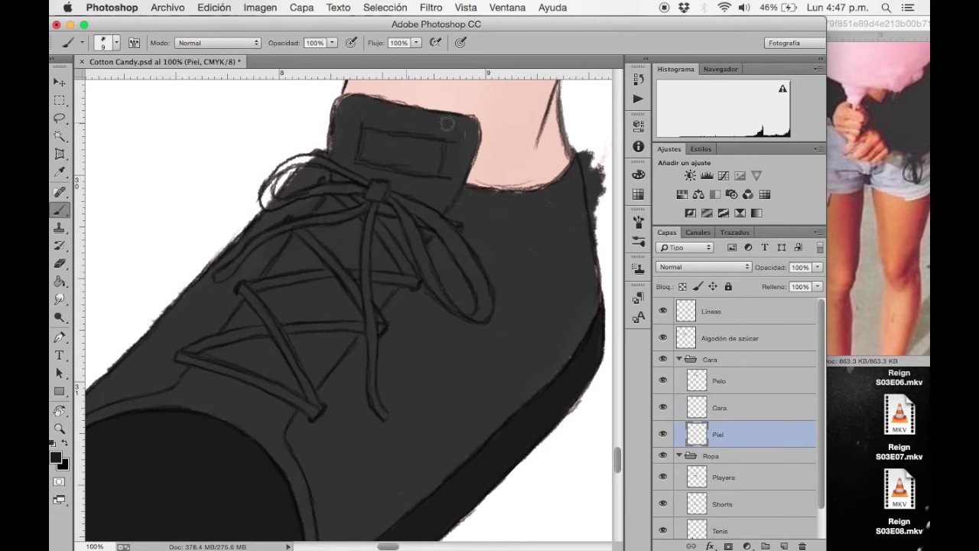
click(678, 359)
click(720, 450)
drag(360, 153, 448, 145)
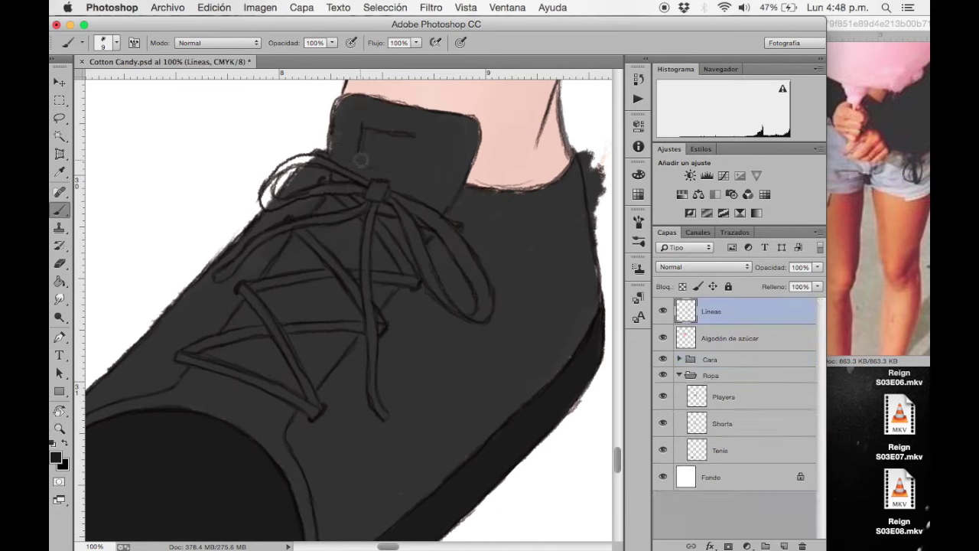
Step: On the Líneas layer, darken the laces from the lower crossing up to the knot
key(i)
click(214, 6)
key(Escape)
key(alt+period)
key(b)
drag(299, 230, 372, 319)
mouse_move(346, 201)
mouse_down()
mouse_move(407, 269)
mouse_move(450, 230)
mouse_up()
Step: Darken the horizontal crossing and lower-left lace strands, then undo the recent lace strokes
drag(286, 281, 409, 278)
mouse_move(221, 339)
mouse_down()
mouse_move(373, 322)
mouse_move(385, 415)
mouse_up()
drag(218, 279, 355, 210)
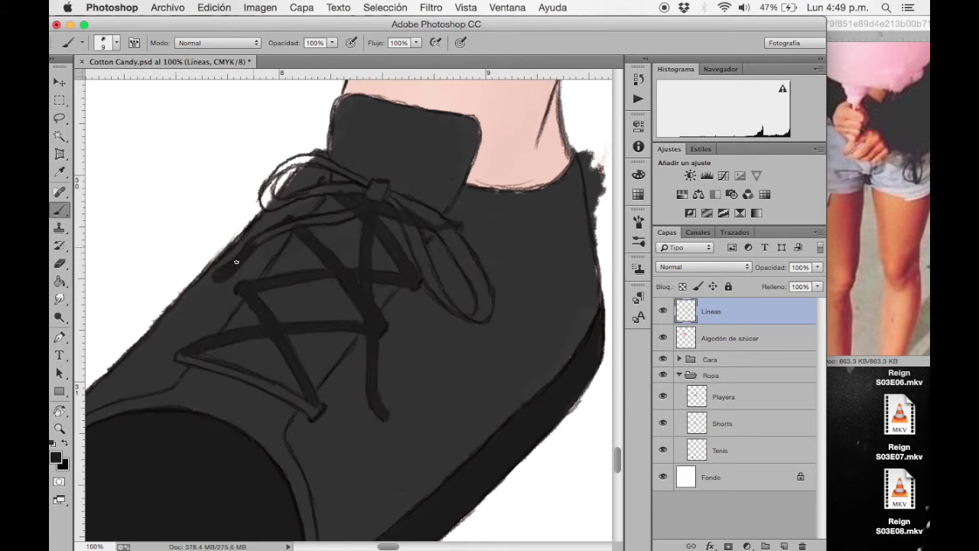
key(ctrl+alt+z)
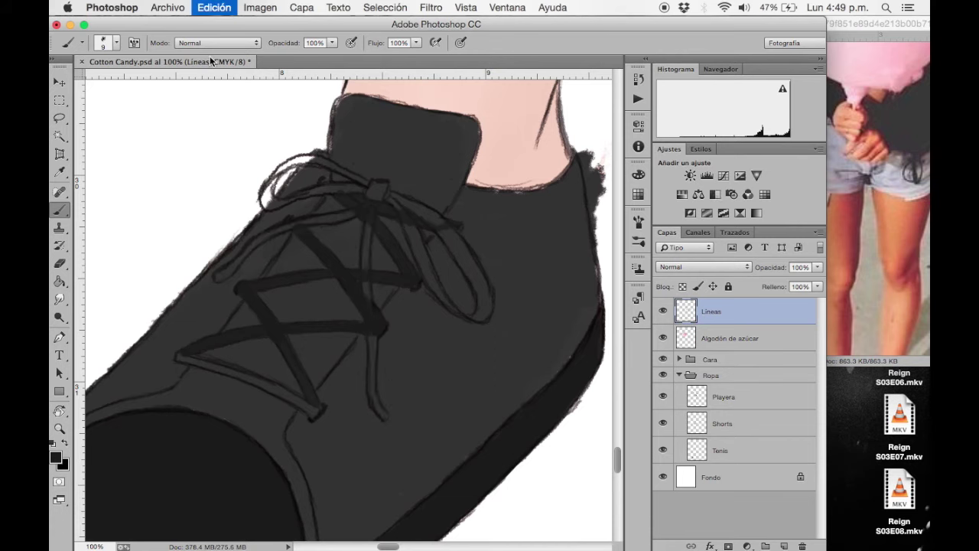
key(ctrl+alt+z)
key(ctrl+alt+z)
key(ctrl+alt+z)
Step: On the Tenis layer, darken the vertical strand, upper-left strand, right loop and strands below the knot
click(720, 451)
drag(372, 206, 375, 349)
mouse_move(216, 279)
mouse_down()
mouse_move(366, 211)
mouse_move(339, 174)
mouse_up()
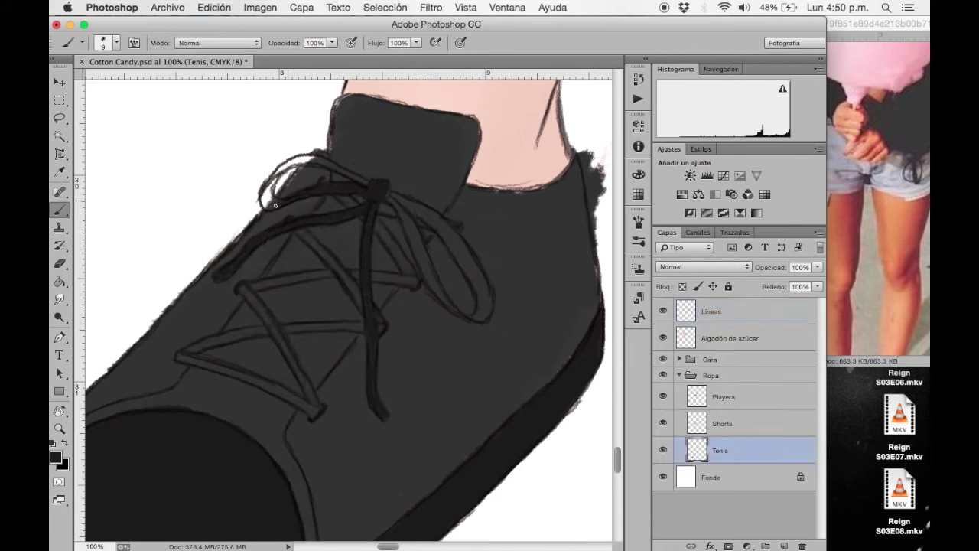
drag(394, 203, 427, 276)
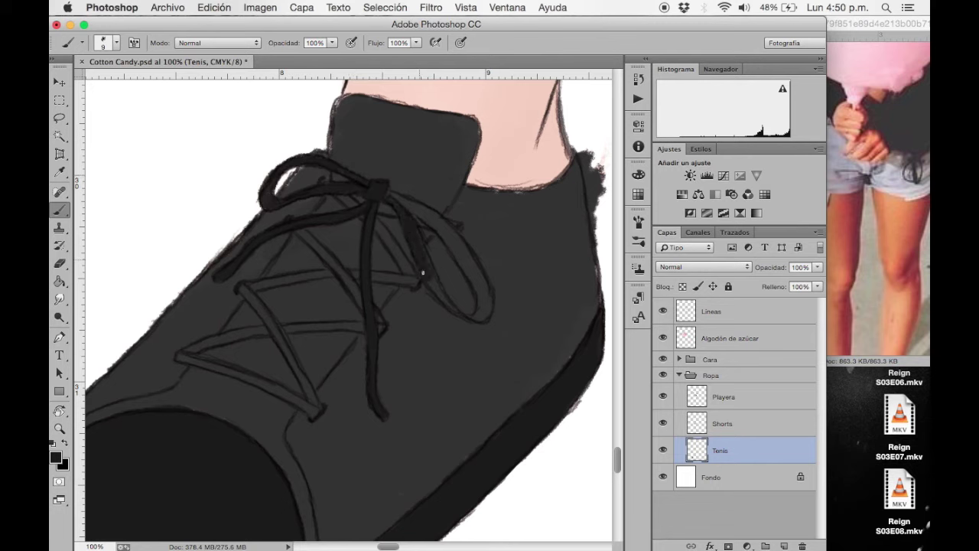
drag(386, 191, 475, 315)
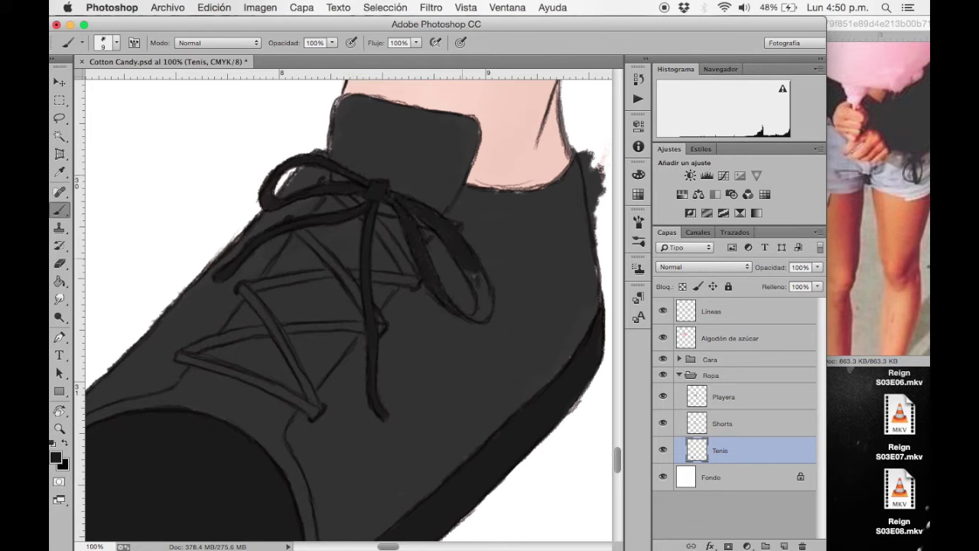
drag(379, 219, 413, 278)
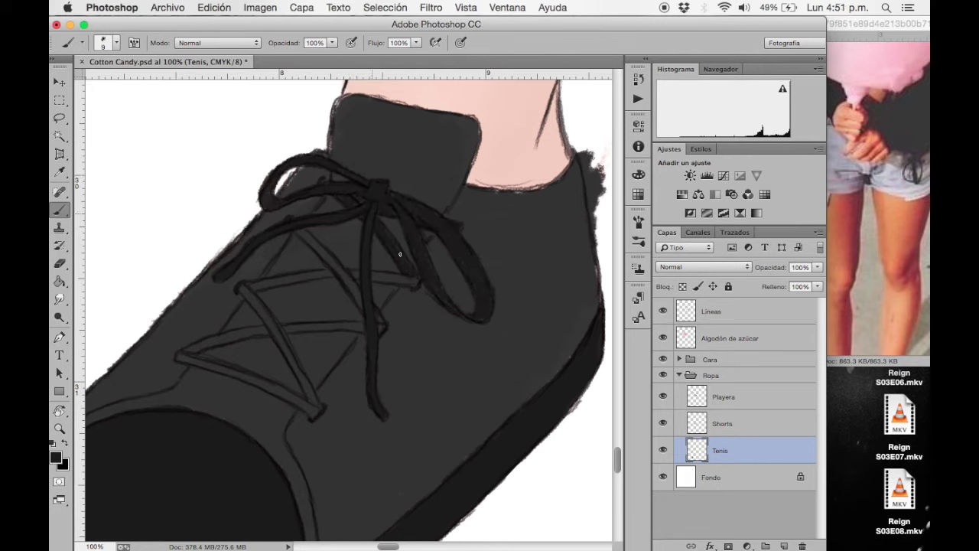
drag(302, 229, 363, 299)
Step: Darken the middle and lower lace crossings and the bottom strand, then check the paint colour
drag(241, 286, 291, 355)
drag(254, 285, 383, 277)
drag(180, 356, 383, 328)
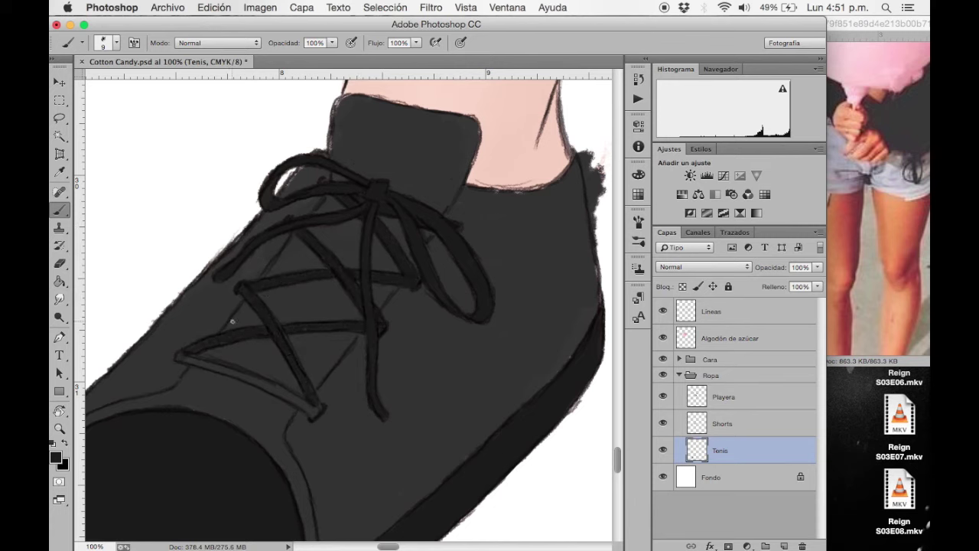
drag(201, 365, 315, 411)
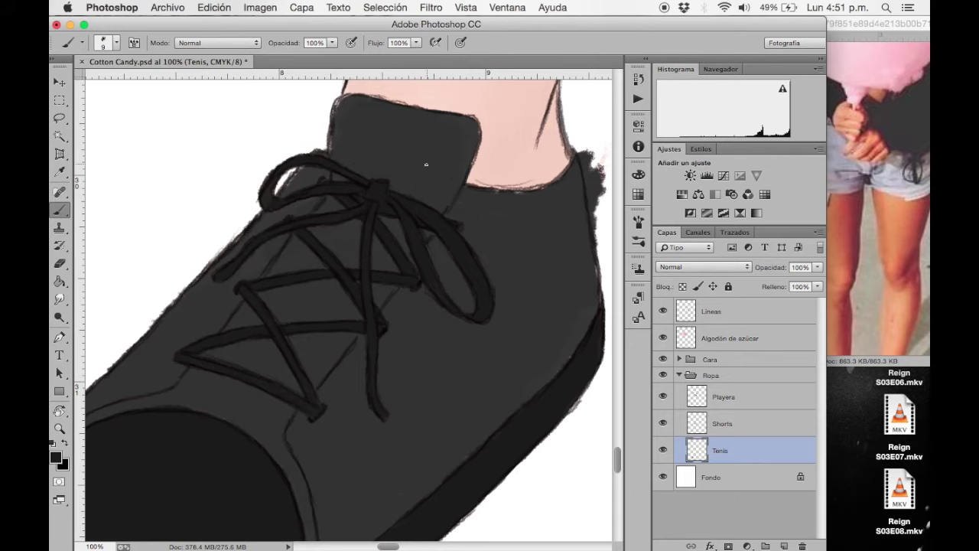
click(56, 457)
key(Escape)
scroll(342, 292, down, 3)
key(b)
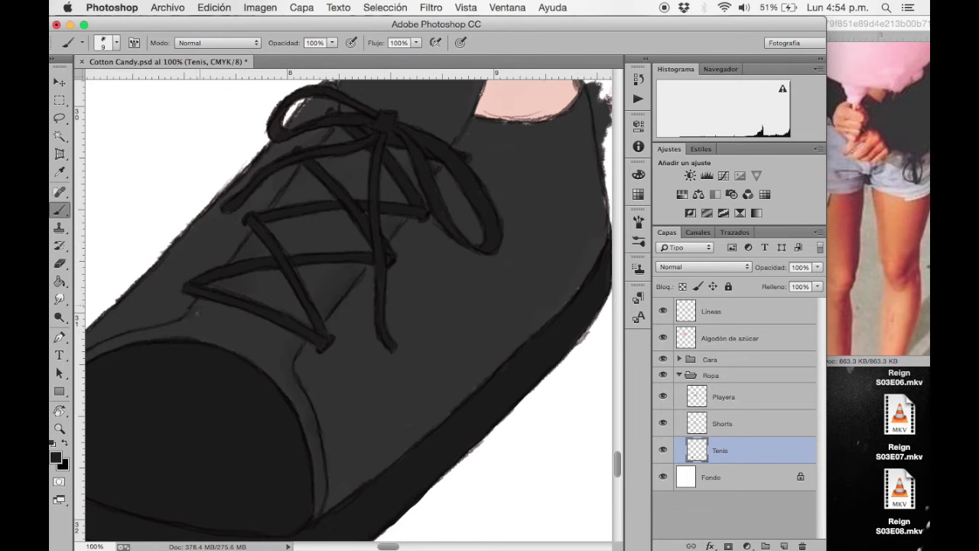
Step: Pan around the sneaker to inspect the painted laces
scroll(348, 306, left, 4)
scroll(348, 306, down, 1)
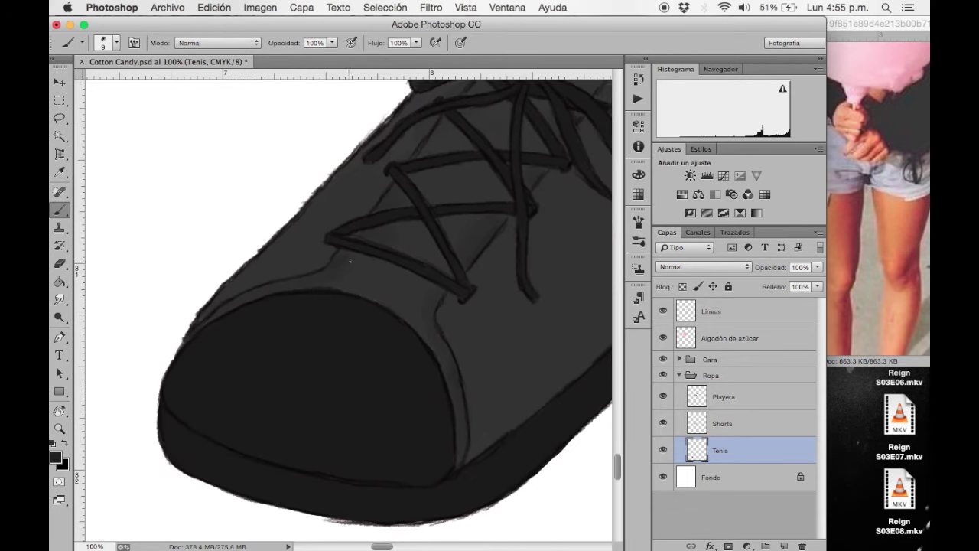
scroll(349, 261, right, 3)
scroll(349, 261, up, 2)
scroll(364, 182, down, 2)
scroll(364, 182, left, 1)
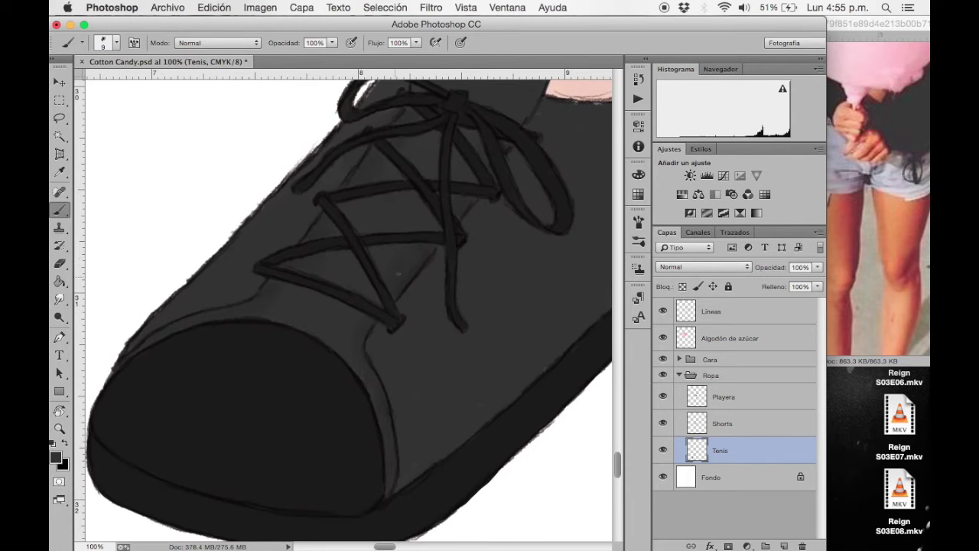
Step: Shrink the brush to size 1 and zoom in closer on the shoe
right_click(306, 157)
drag(398, 188, 374, 188)
key(Return)
key(ctrl+plus)
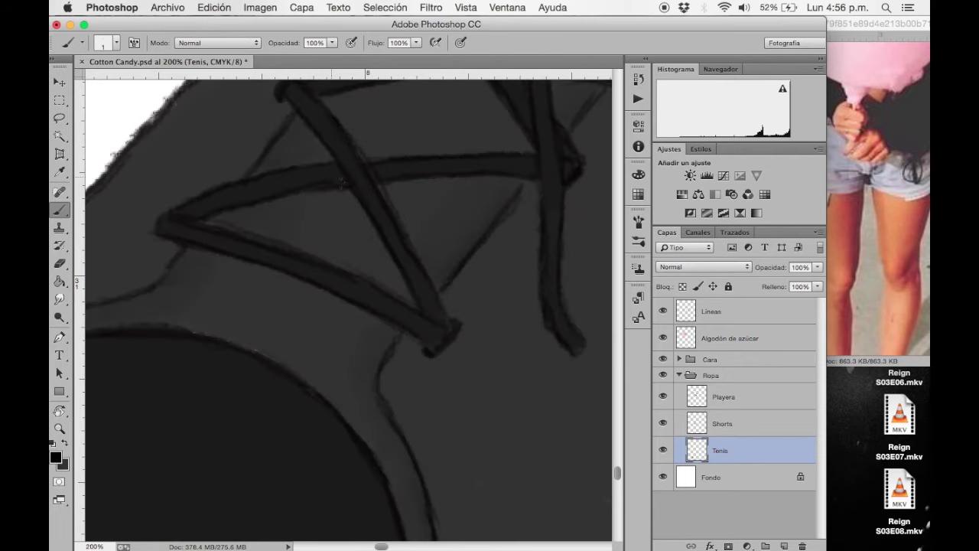
Step: Pan to the ankle collar and erase the stray grey marks beside the shoe's edge
scroll(418, 301, up, 3)
scroll(418, 302, right, 3)
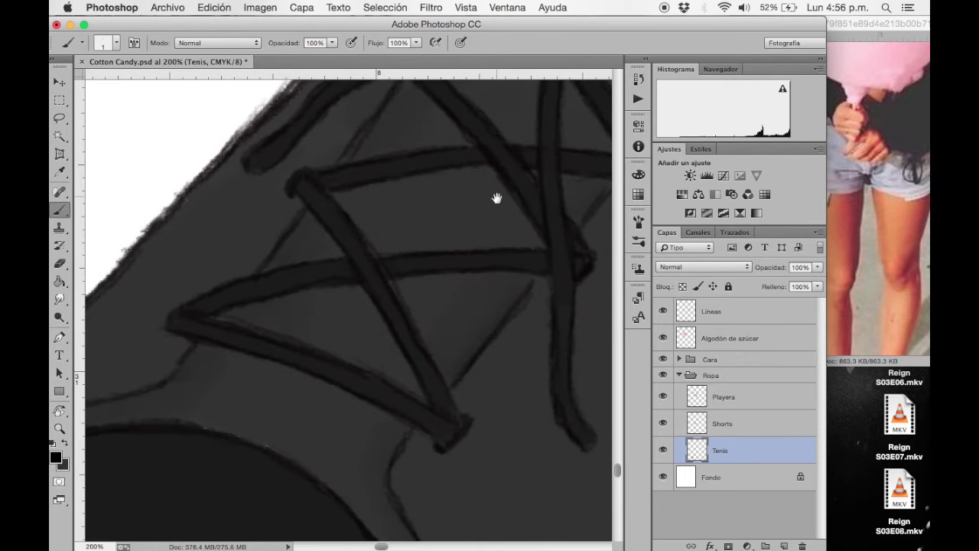
scroll(493, 286, up, 3)
scroll(493, 287, right, 1)
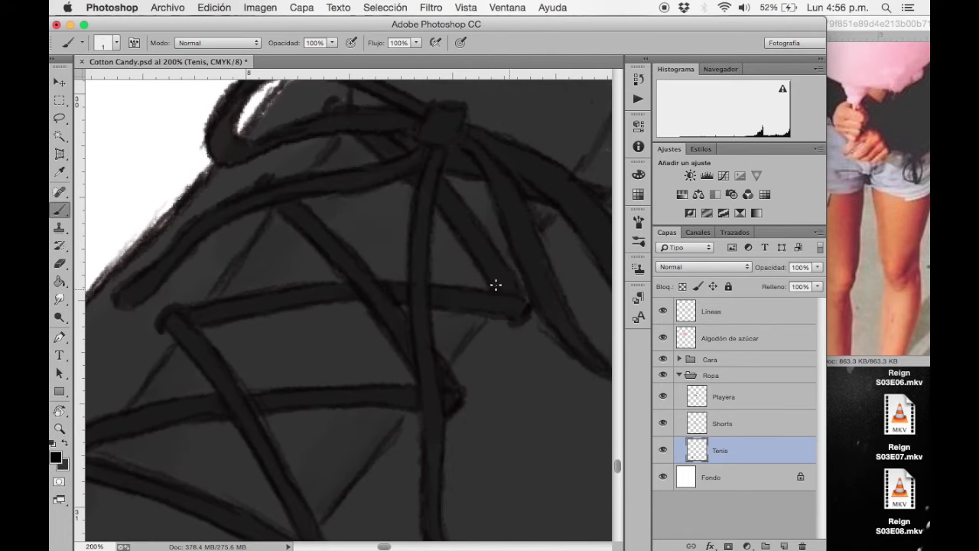
scroll(346, 200, up, 2)
scroll(346, 201, right, 1)
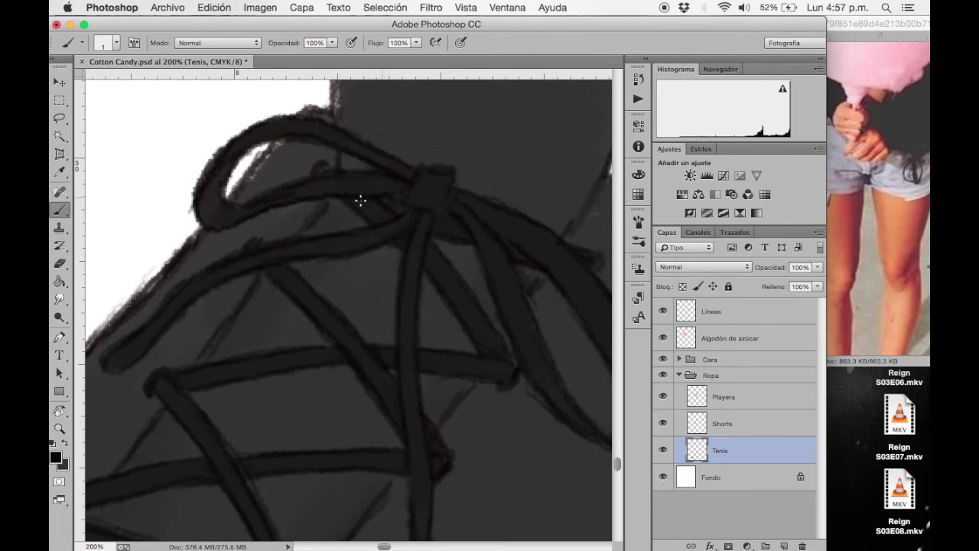
scroll(489, 267, right, 5)
scroll(416, 204, right, 3)
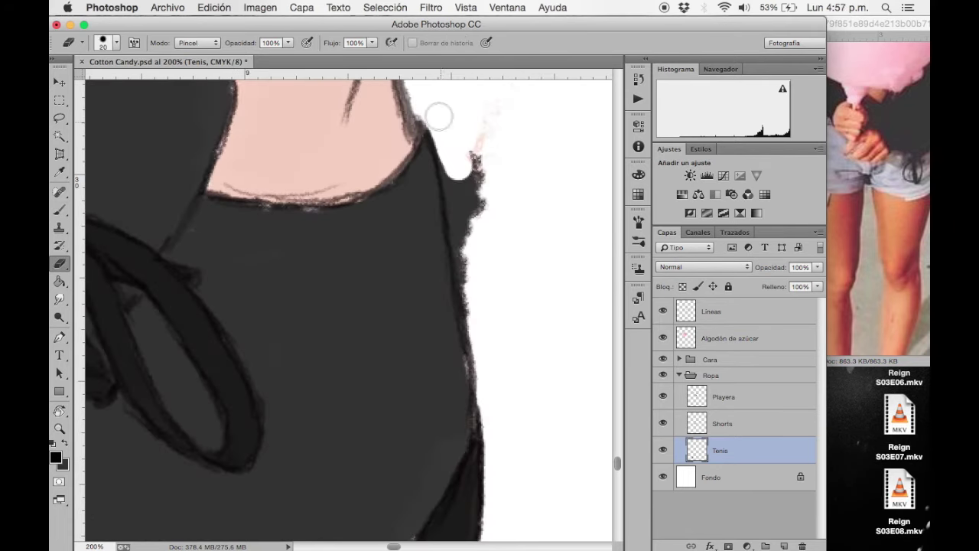
key(e)
drag(455, 142, 470, 337)
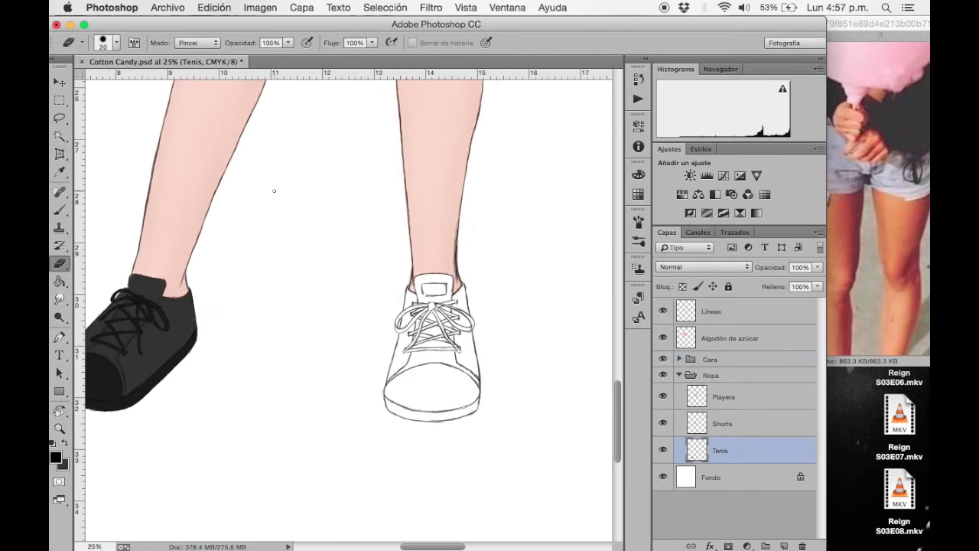
Step: Zoom in and lasso around the outline of the second, still-white sneaker
key(ctrl+plus)
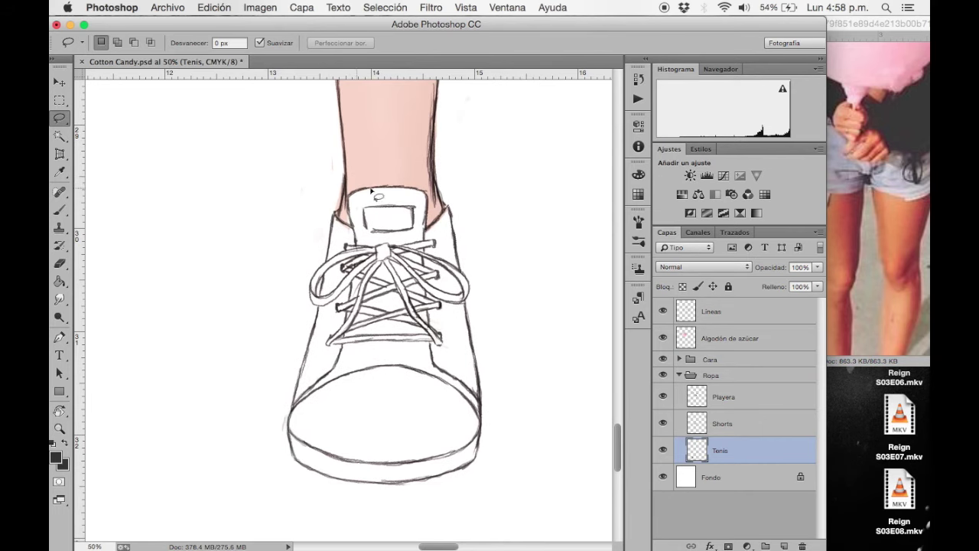
mouse_move(464, 257)
mouse_down()
mouse_move(481, 464)
mouse_move(291, 421)
mouse_move(313, 306)
mouse_up()
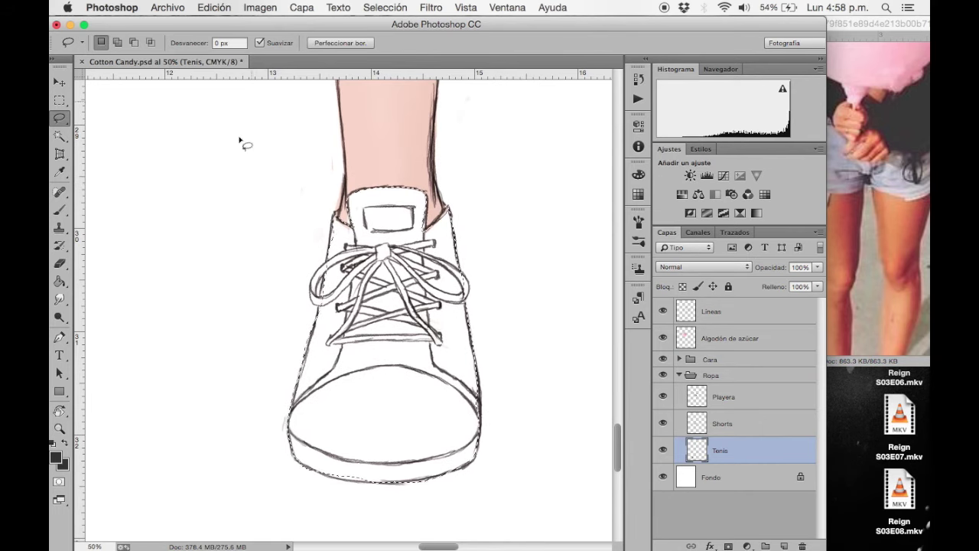
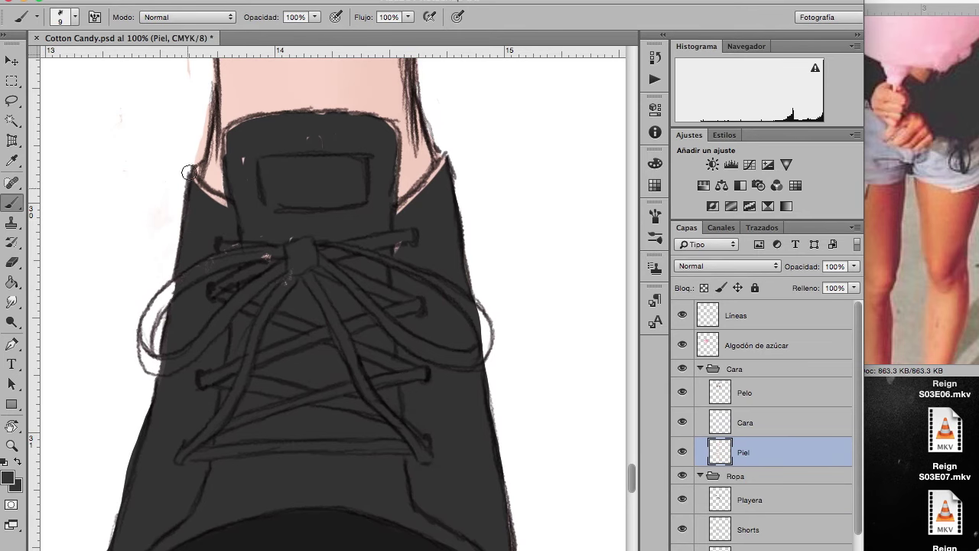
Step: Clean the skin edge beside the shoe, then paint the left laces solid dark on the Tenis layer
drag(189, 172, 212, 205)
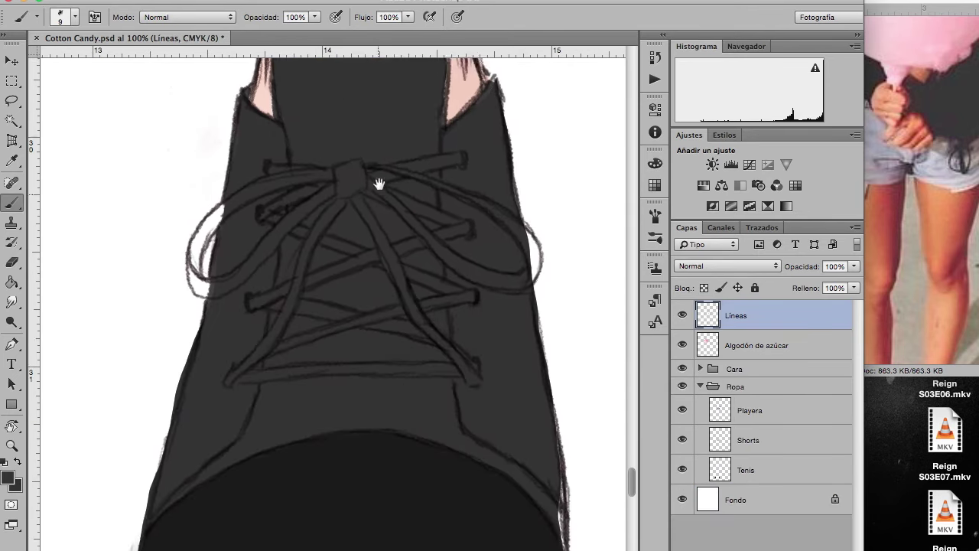
drag(379, 184, 379, 137)
click(691, 459)
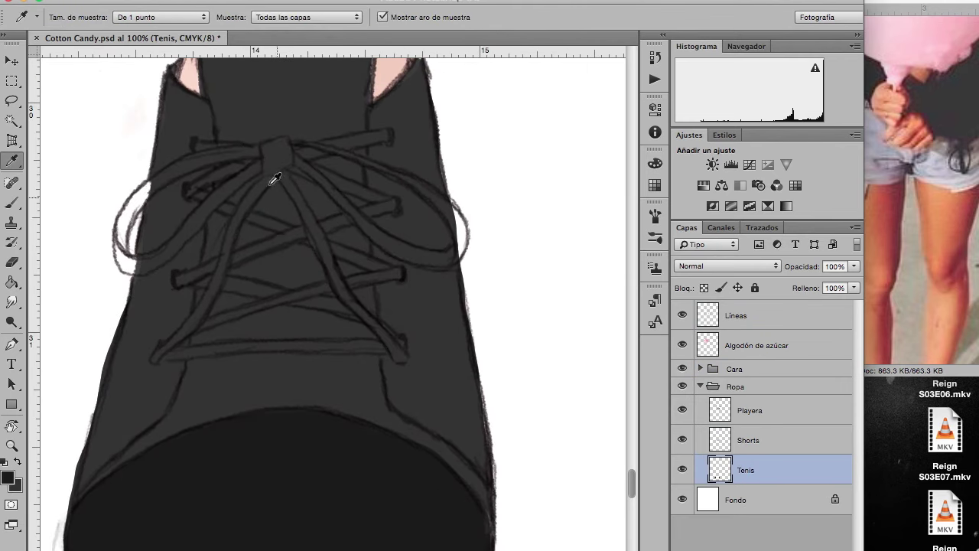
mouse_move(161, 184)
mouse_down()
mouse_move(134, 205)
mouse_move(119, 260)
mouse_up()
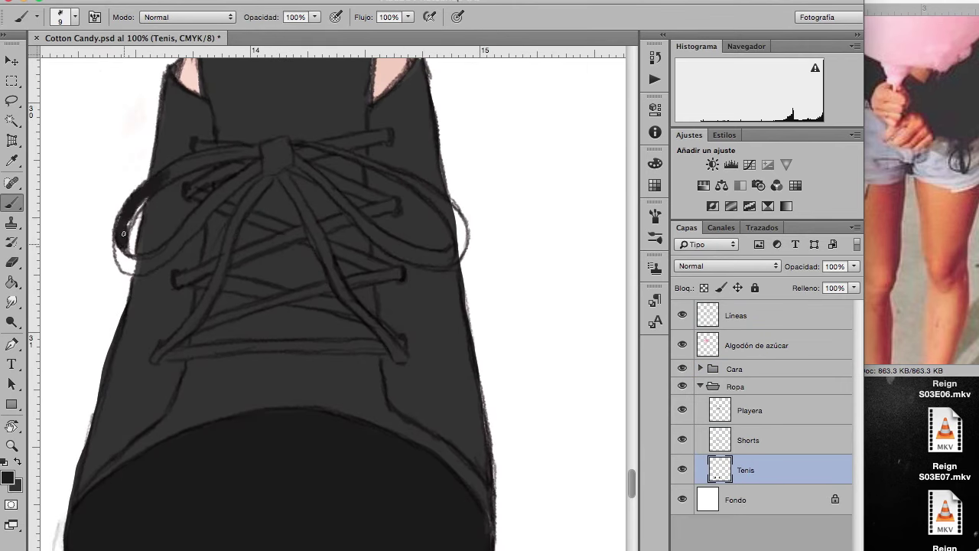
drag(162, 182, 271, 147)
mouse_move(115, 243)
mouse_down()
mouse_move(121, 268)
mouse_move(162, 256)
mouse_move(241, 175)
mouse_move(212, 179)
mouse_move(362, 260)
mouse_up()
Step: Paint the knot, the right bow loop and the crossing laces below it solid dark
mouse_move(284, 146)
mouse_down()
mouse_move(329, 152)
mouse_move(390, 134)
mouse_up()
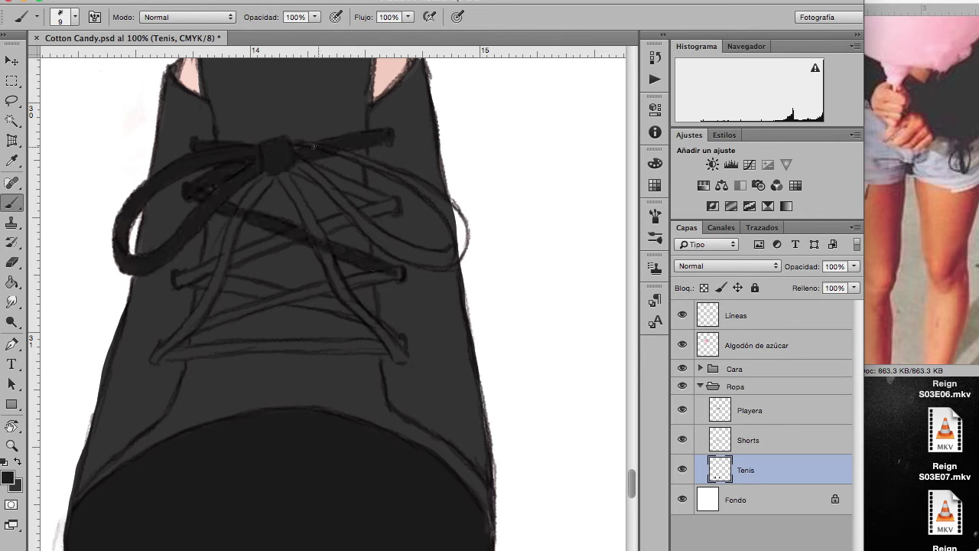
drag(304, 173, 396, 207)
mouse_move(341, 158)
mouse_down()
mouse_move(436, 198)
mouse_move(464, 243)
mouse_move(442, 264)
mouse_up()
drag(343, 195, 427, 260)
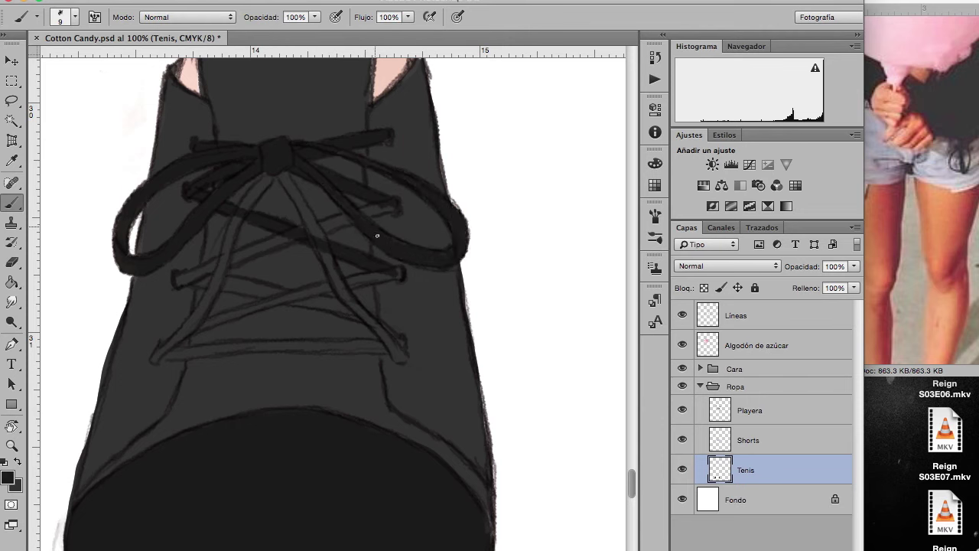
drag(225, 265, 395, 207)
mouse_move(173, 283)
mouse_down()
mouse_move(229, 260)
mouse_move(269, 173)
mouse_up()
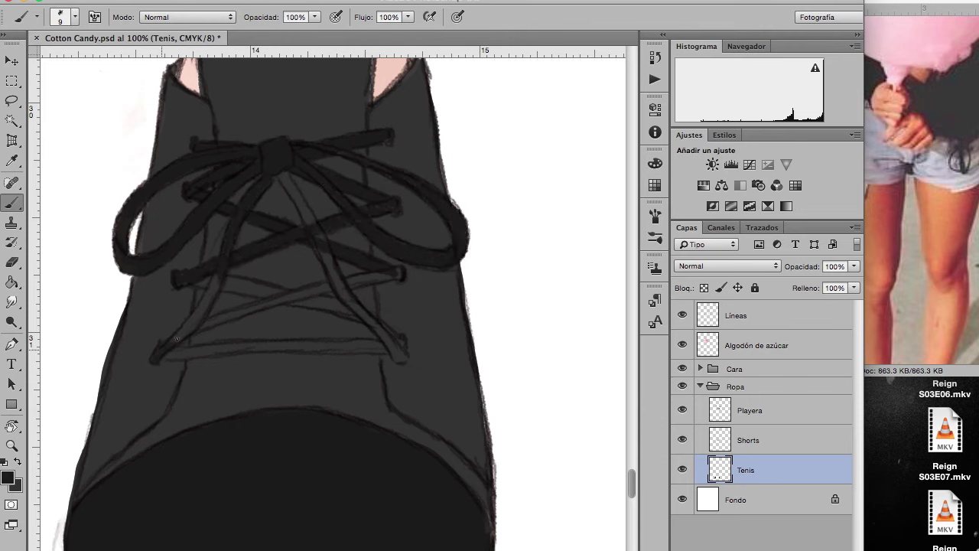
Step: Darken the lower-left, diagonal and bottom horizontal laces of the sneaker
drag(176, 338, 220, 277)
mouse_move(280, 173)
mouse_down()
mouse_move(343, 294)
mouse_move(406, 360)
mouse_up()
mouse_move(197, 332)
mouse_down()
mouse_move(294, 295)
mouse_move(400, 271)
mouse_up()
mouse_move(197, 284)
mouse_down()
mouse_move(295, 295)
mouse_move(359, 320)
mouse_up()
drag(164, 358, 383, 349)
scroll(88, 367, down, 5)
scroll(88, 368, left, 2)
Step: On the Líneas layer, sample the shoe colour and choose a slightly darker shade
key(alt+bracketright)
key(alt+bracketright)
key(alt+bracketright)
key(alt+bracketright)
key(alt+bracketright)
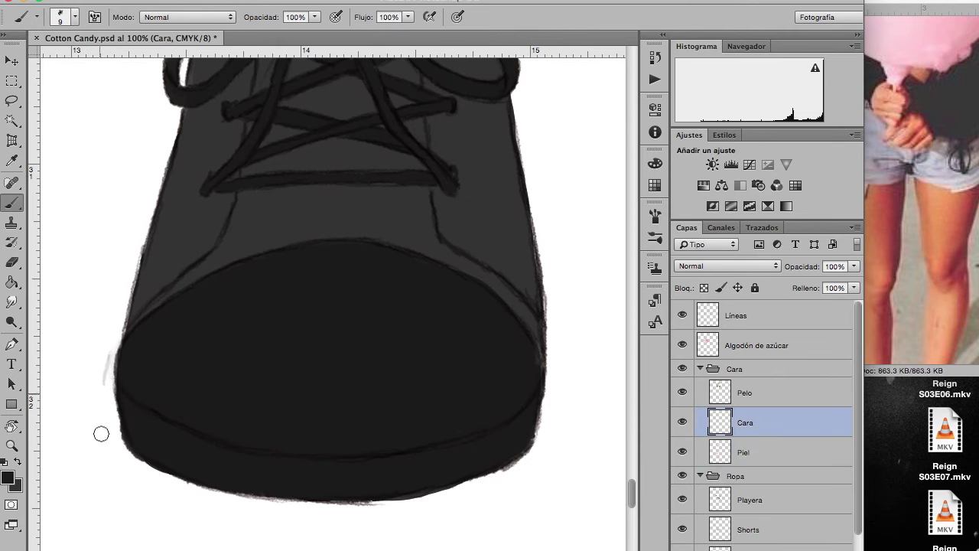
click(700, 369)
click(746, 470)
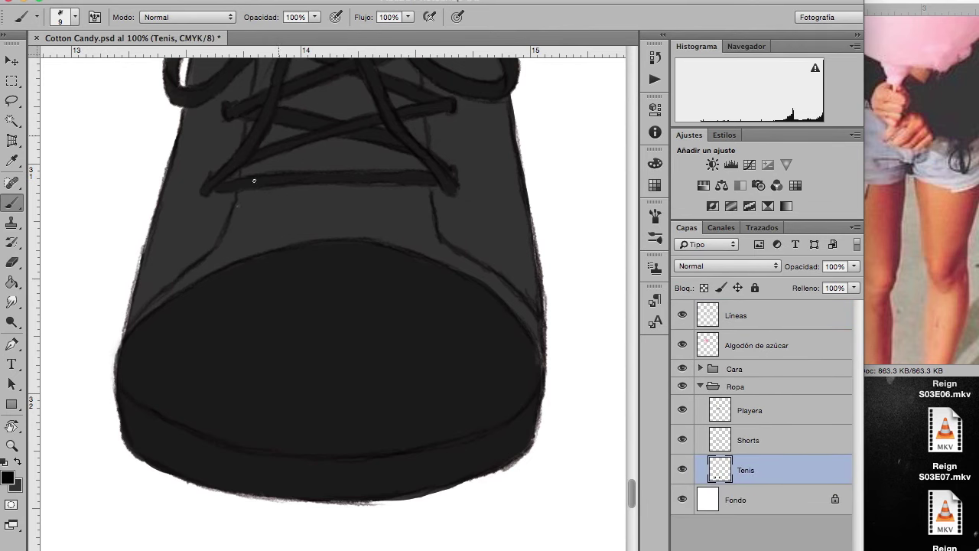
key(alt+period)
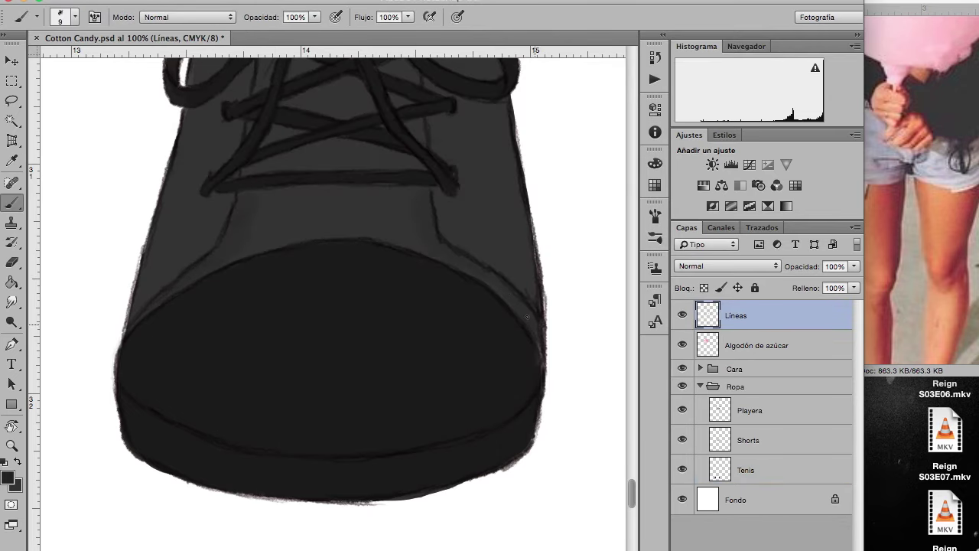
scroll(482, 269, up, 3)
scroll(448, 286, up, 2)
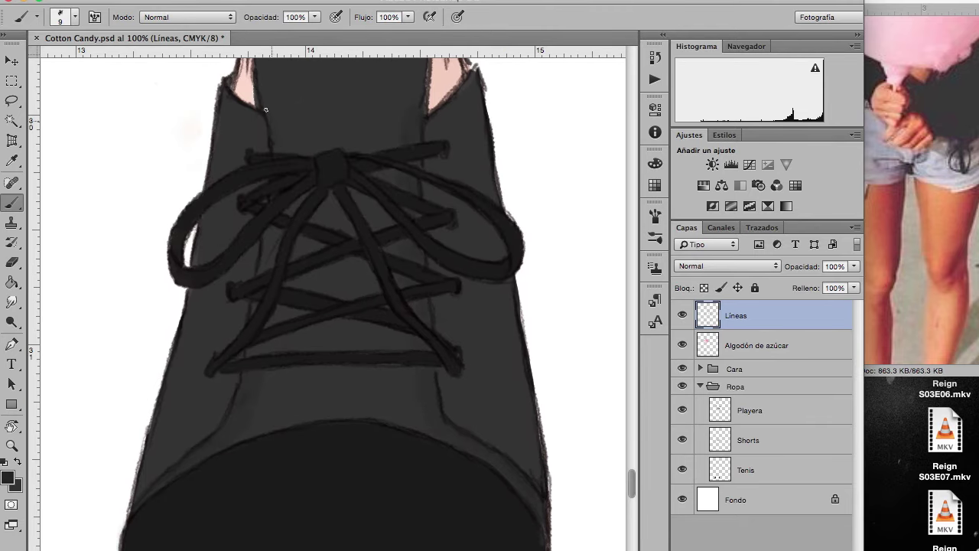
alt+click(396, 112)
click(8, 477)
key(Return)
click(8, 477)
key(Return)
Step: Set the brush to size 15 and shade the lower edge of the sole
scroll(406, 345, down, 5)
click(116, 42)
drag(229, 345, 180, 322)
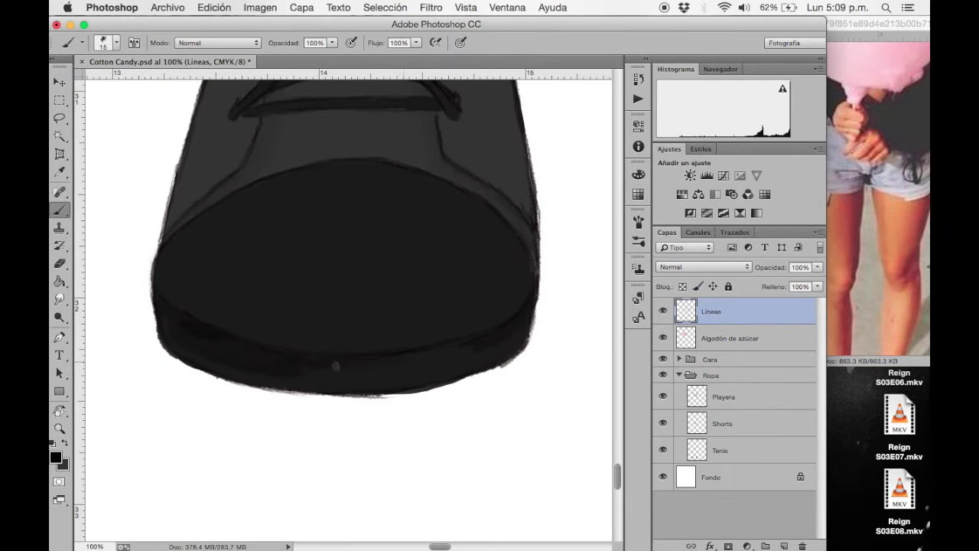
scroll(476, 351, left, 10)
scroll(278, 306, left, 5)
scroll(265, 360, left, 5)
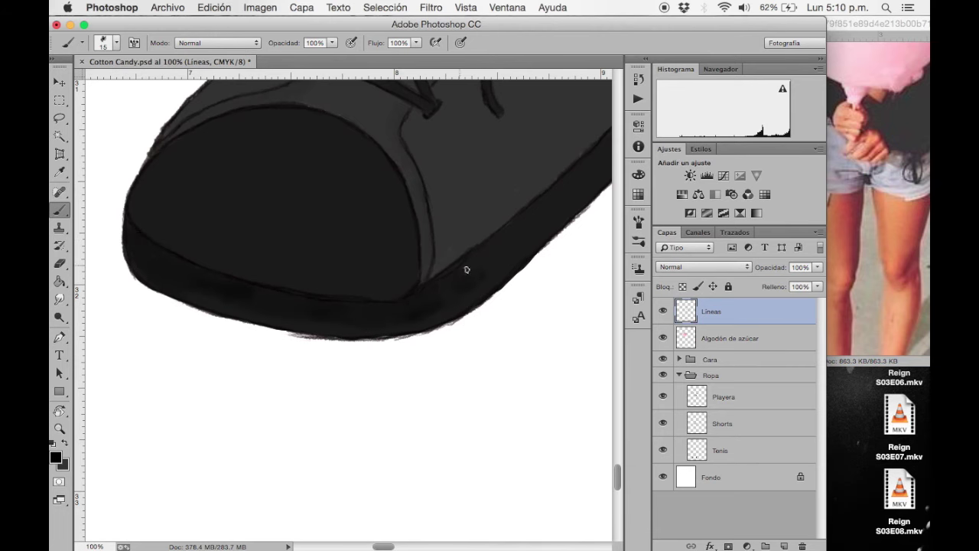
scroll(474, 229, right, 5)
scroll(474, 229, up, 3)
Step: Collapse the Ropa group and add a new layer named Sombras
key(ctrl+minus)
key(ctrl+minus)
key(ctrl+minus)
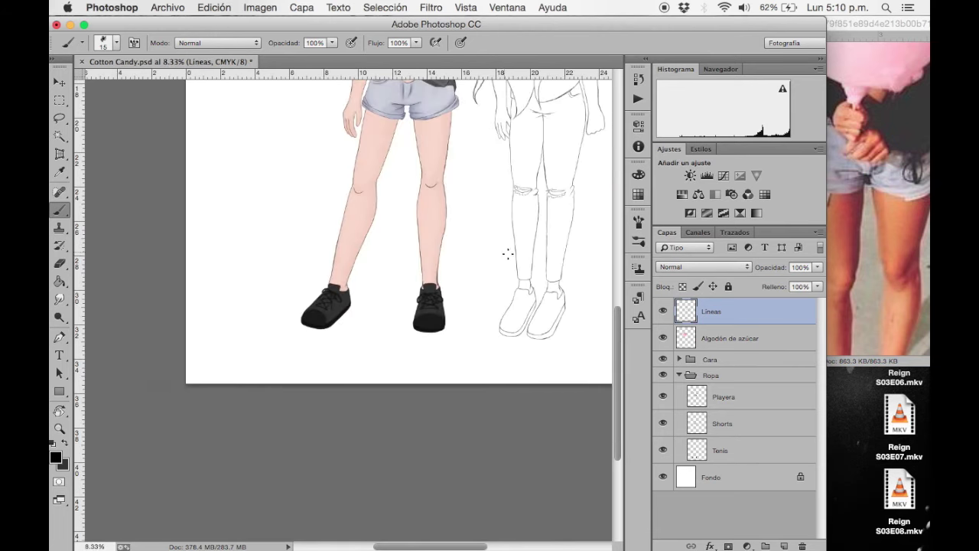
key(ctrl+minus)
key(ctrl+minus)
key(ctrl+minus)
click(679, 375)
click(785, 546)
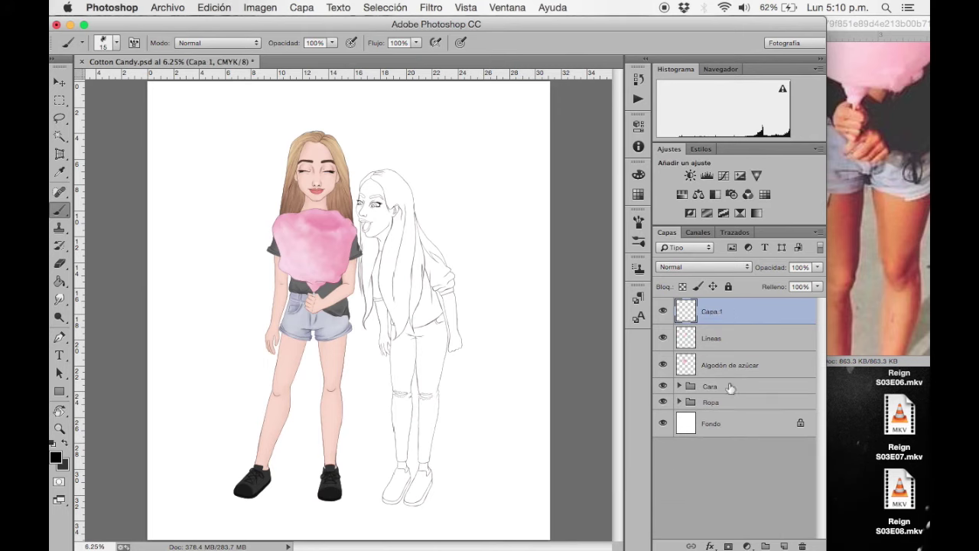
double_click(711, 312)
text(Sombras)
key(Return)
key(i)
Step: Choose muted brown a07f6b as the shadow colour and start shading along the arm
click(55, 458)
click(324, 243)
key(Return)
key(b)
right_click(360, 186)
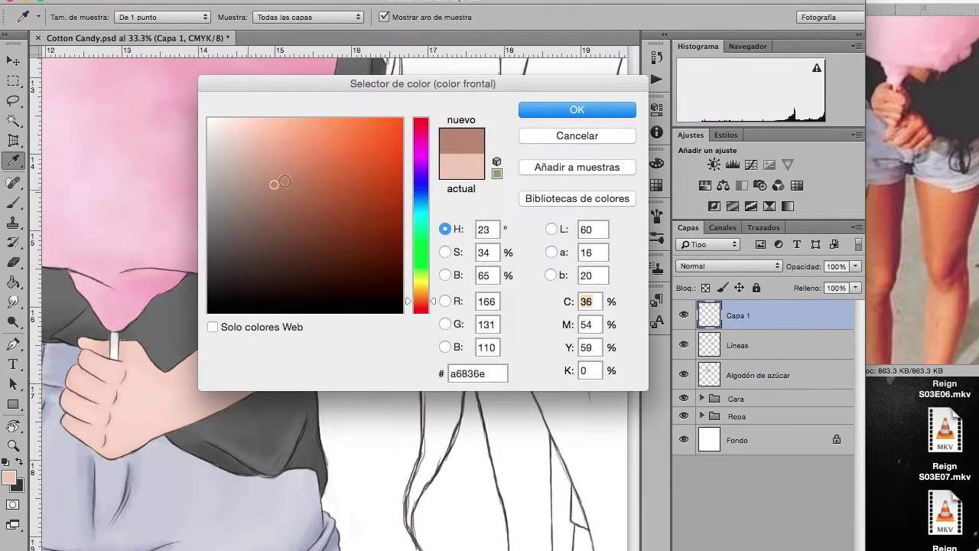
click(274, 185)
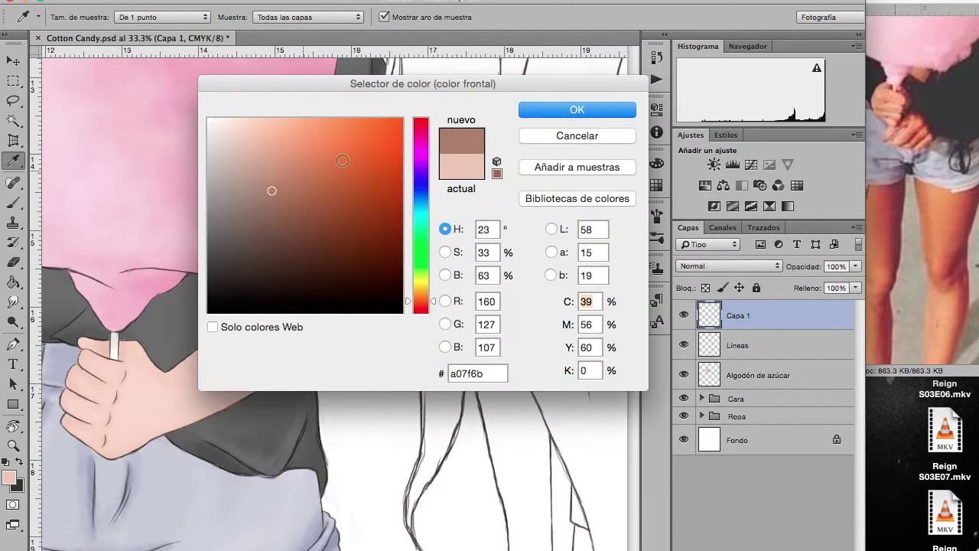
key(Return)
key(b)
mouse_move(336, 142)
mouse_down()
mouse_move(290, 277)
mouse_move(315, 228)
mouse_up()
Step: Shade the arm, under the forearm and fingers, and the skin beside the hand
drag(374, 129, 331, 185)
scroll(306, 229, down, 3)
scroll(307, 229, left, 3)
drag(283, 283, 238, 329)
drag(387, 222, 276, 321)
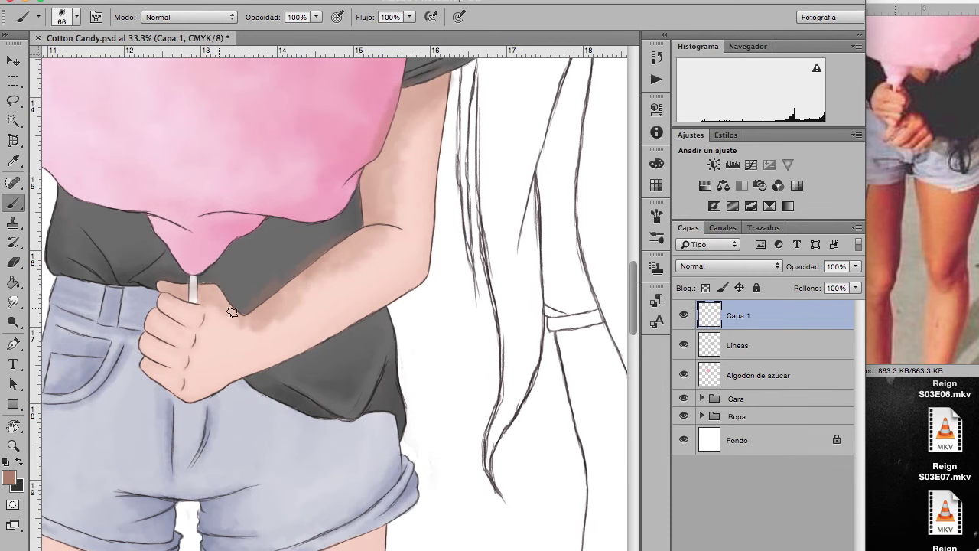
drag(195, 386, 371, 313)
key(bracketleft)
key(bracketleft)
key(bracketleft)
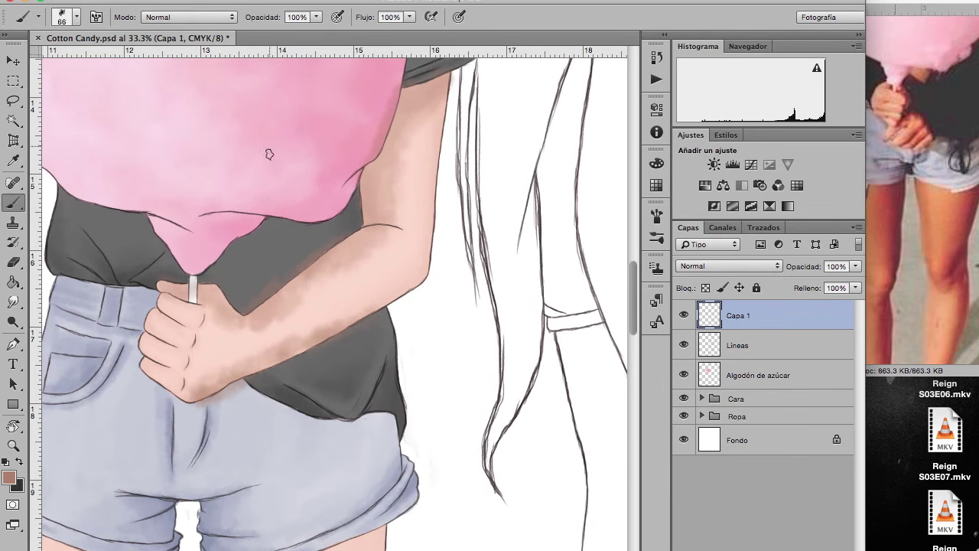
drag(144, 360, 172, 386)
scroll(204, 237, left, 5)
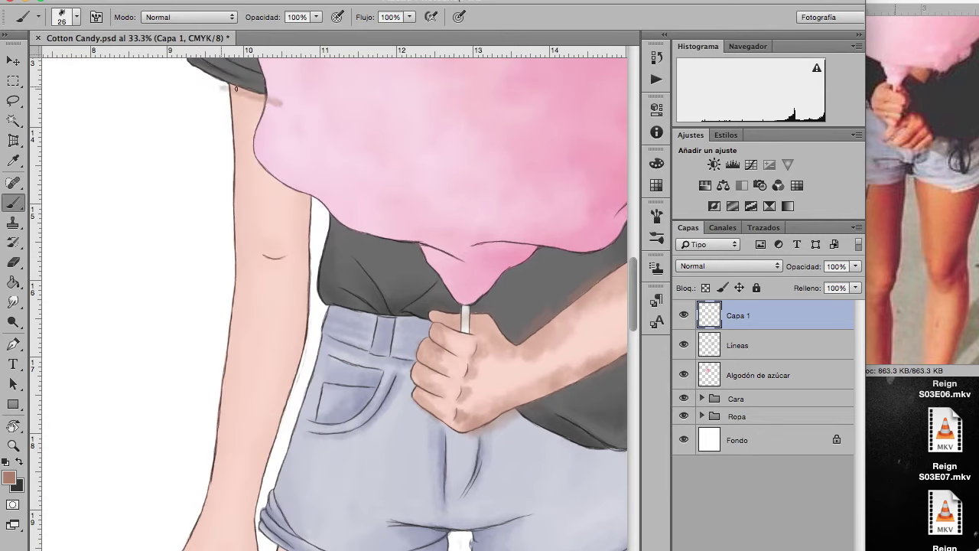
scroll(226, 391, down, 5)
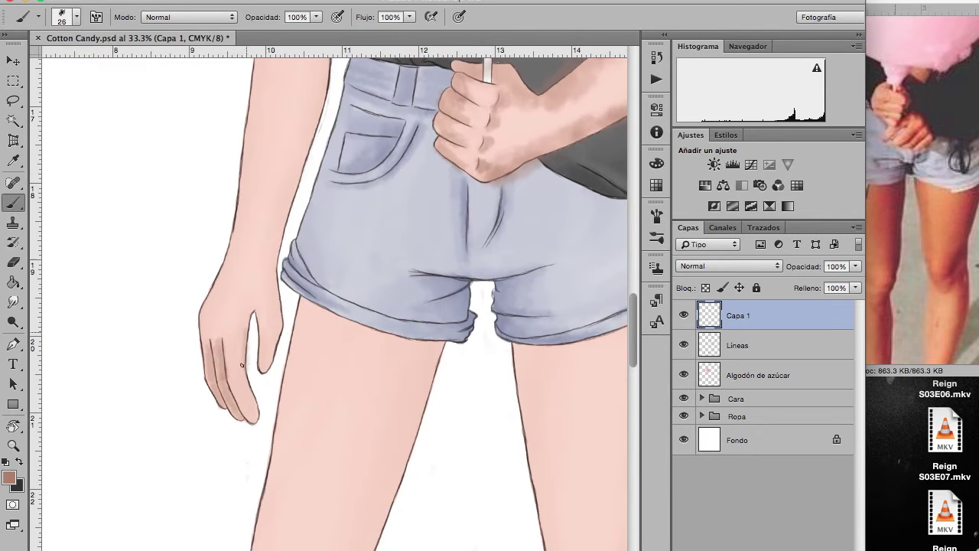
right_click(214, 259)
drag(428, 237, 459, 237)
drag(201, 298, 211, 348)
drag(282, 242, 272, 326)
Step: Shade the upper arm, the left thigh's top and edges, and the left ankle and calf
scroll(229, 229, up, 5)
scroll(230, 230, right, 2)
mouse_move(211, 77)
mouse_down()
mouse_move(218, 157)
mouse_move(230, 156)
mouse_move(253, 413)
mouse_up()
drag(211, 149, 176, 474)
scroll(301, 264, down, 10)
scroll(302, 265, right, 2)
mouse_move(314, 187)
mouse_down()
mouse_move(284, 251)
mouse_move(230, 459)
mouse_up()
mouse_move(176, 149)
mouse_down()
mouse_move(214, 166)
mouse_move(283, 226)
mouse_up()
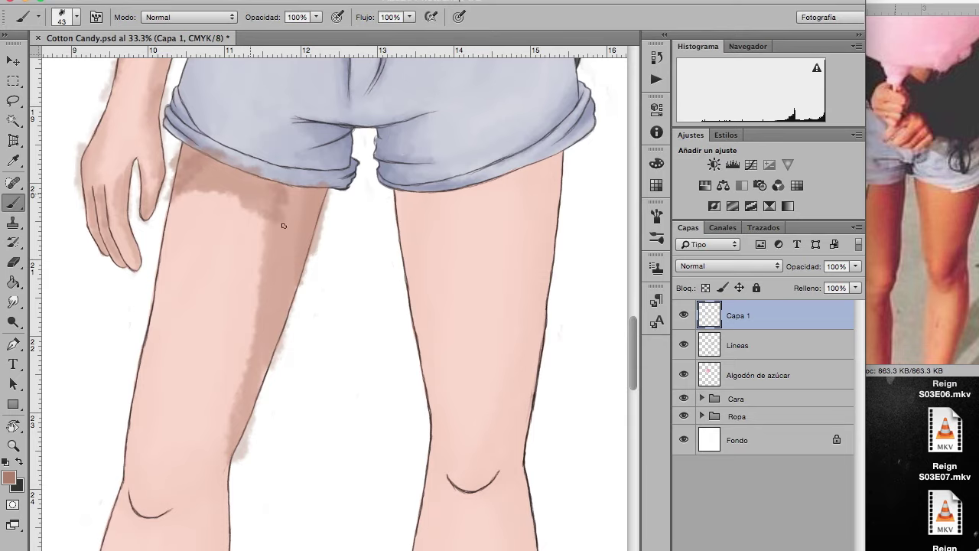
scroll(283, 226, down, 5)
drag(172, 191, 176, 298)
drag(275, 233, 252, 383)
drag(222, 283, 260, 413)
scroll(230, 344, down, 5)
scroll(229, 344, left, 3)
mouse_move(201, 474)
mouse_down()
mouse_move(126, 440)
mouse_move(134, 379)
mouse_move(176, 466)
mouse_move(227, 358)
mouse_up()
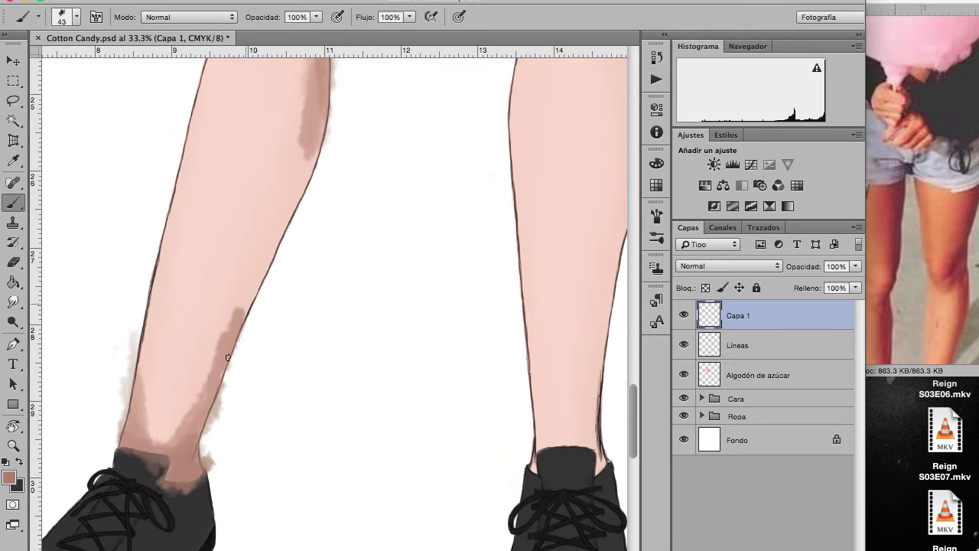
Step: Shade the other calf's edge and the right thigh under the shorts hem
scroll(283, 302, right, 2)
scroll(284, 302, right, 3)
drag(386, 459, 398, 130)
scroll(306, 306, up, 5)
mouse_move(259, 149)
mouse_down()
mouse_move(249, 245)
mouse_move(264, 360)
mouse_up()
mouse_move(298, 138)
mouse_down()
mouse_move(383, 99)
mouse_move(372, 358)
mouse_up()
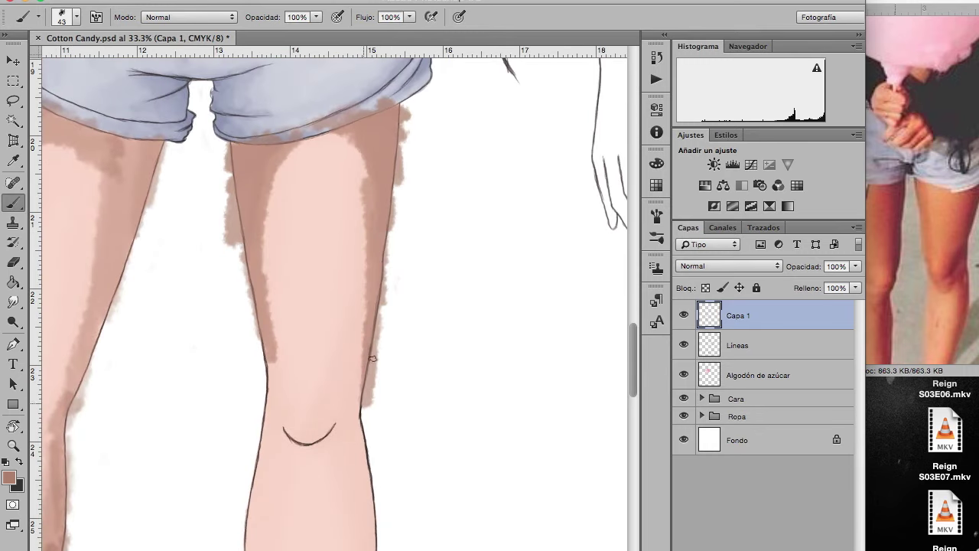
scroll(373, 358, down, 5)
drag(349, 183, 337, 352)
mouse_move(229, 299)
mouse_down()
mouse_move(294, 214)
mouse_move(337, 222)
mouse_up()
scroll(248, 110, down, 3)
mouse_move(248, 109)
mouse_down()
mouse_move(233, 322)
mouse_move(283, 489)
mouse_up()
scroll(296, 461, down, 5)
scroll(364, 358, up, 1)
scroll(365, 358, up, 3)
scroll(284, 145, up, 5)
scroll(363, 219, up, 2)
scroll(363, 214, up, 2)
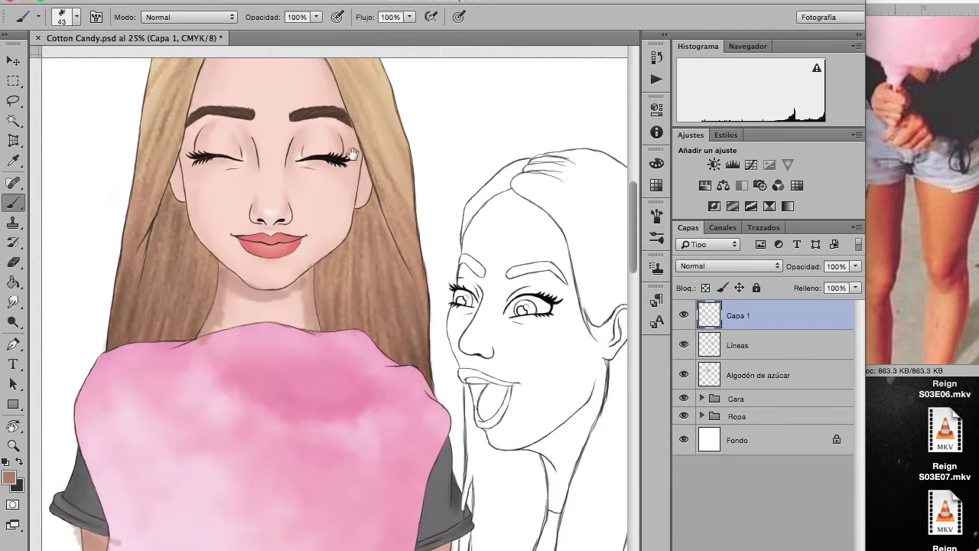
scroll(245, 202, up, 3)
scroll(244, 202, up, 1)
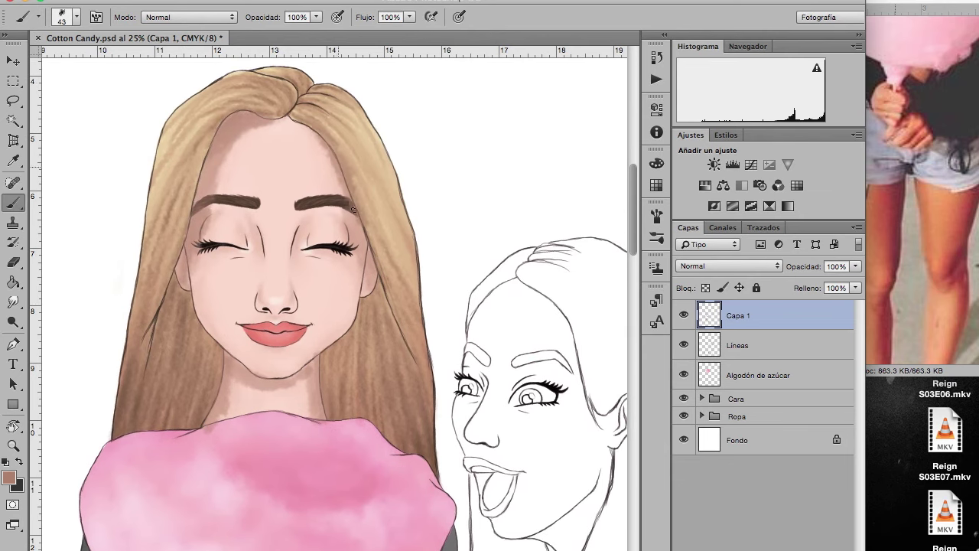
Step: Shrink the brush to size 13 and lower Capa 1's opacity to about 23%
right_click(320, 237)
click(412, 286)
key(Return)
scroll(343, 310, up, 2)
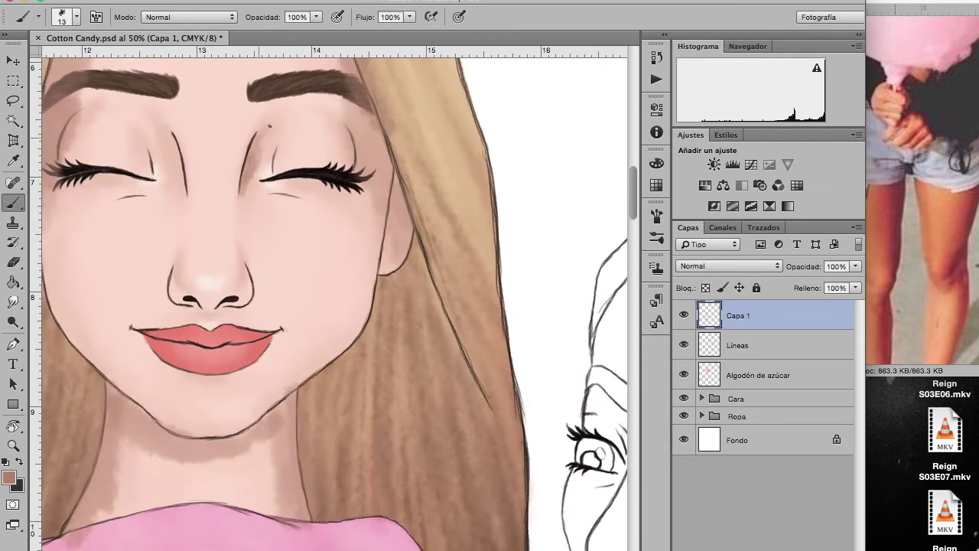
drag(855, 266, 798, 285)
scroll(534, 178, down, 3)
scroll(535, 179, up, 1)
scroll(534, 179, down, 3)
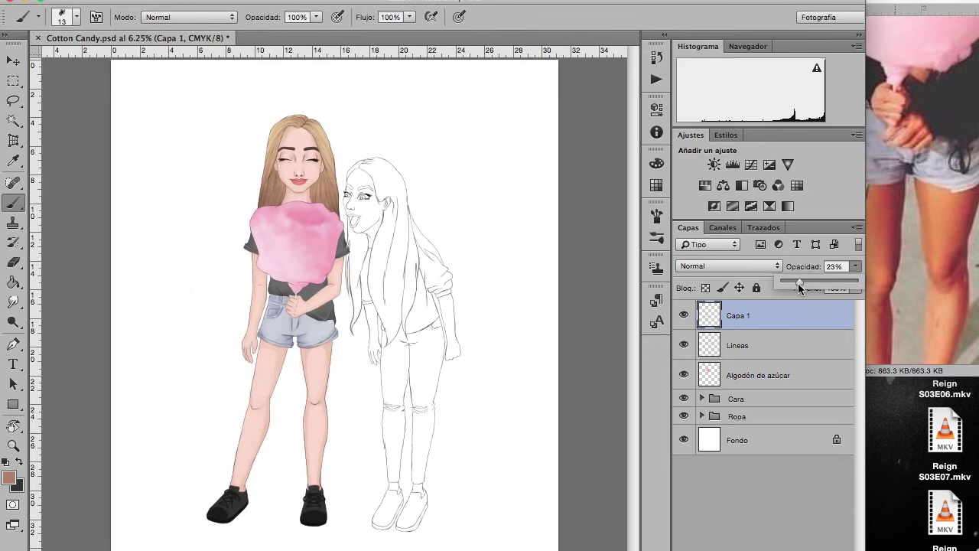
Step: Set the brush size to 52 while zoomed in on the shorts and legs
scroll(105, 371, up, 3)
right_click(306, 260)
drag(391, 291, 401, 292)
key(Return)
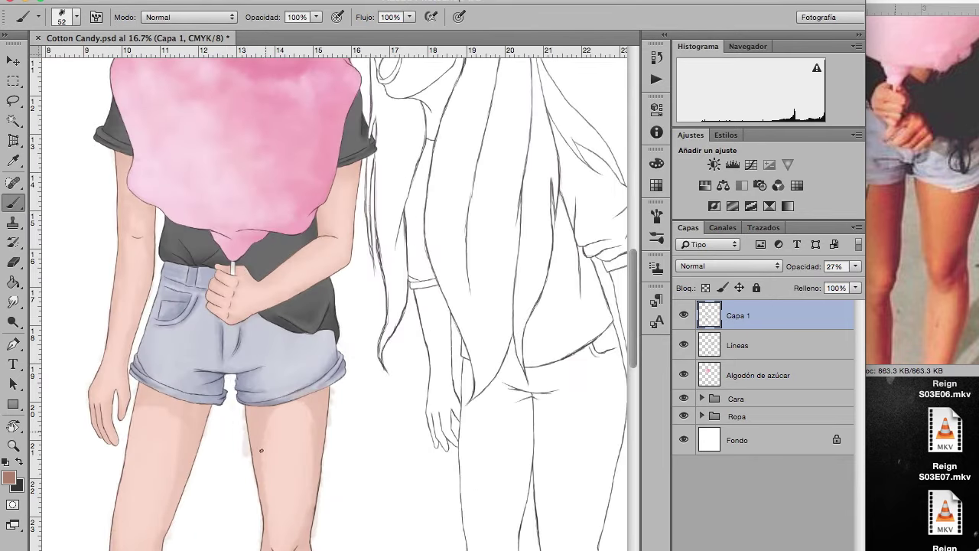
Step: Switch to the Eraser at size 129 with 58% opacity
key(e)
right_click(181, 103)
key(Escape)
right_click(112, 100)
drag(35, 59, 34, 58)
key(Return)
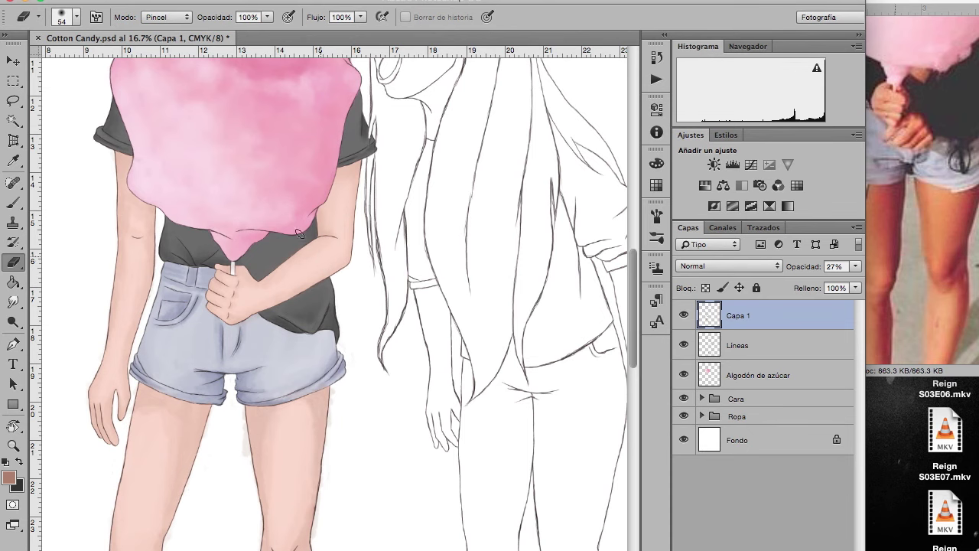
click(76, 16)
drag(69, 59, 86, 59)
key(Return)
key(5)
key(8)
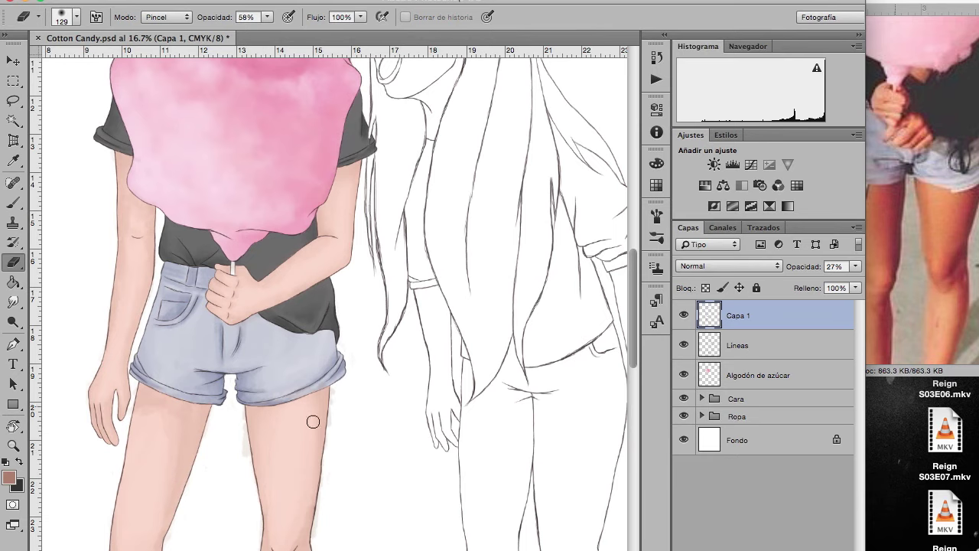
Step: Raise Capa 1's layer opacity to 58%
scroll(313, 382, down, 5)
scroll(283, 276, down, 4)
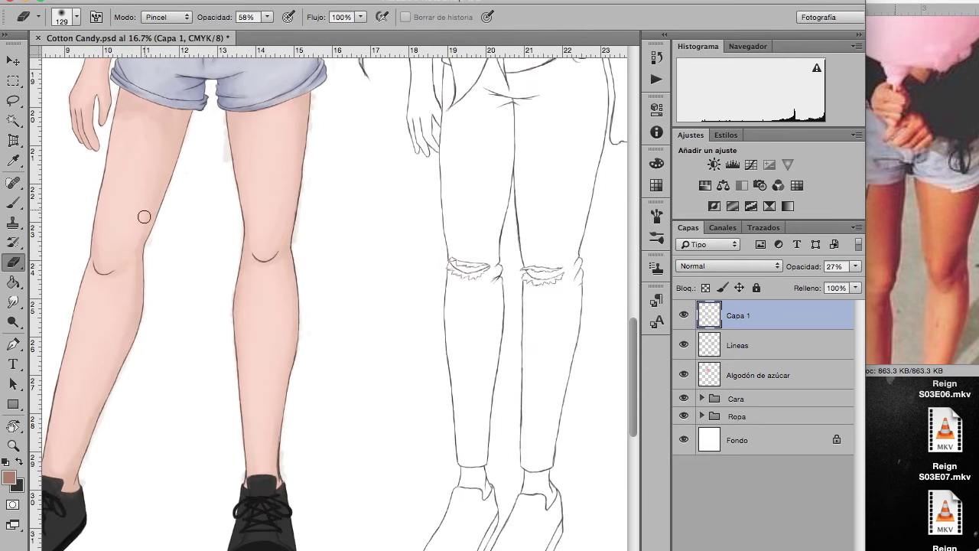
scroll(207, 283, down, 3)
scroll(206, 283, left, 7)
scroll(291, 164, up, 6)
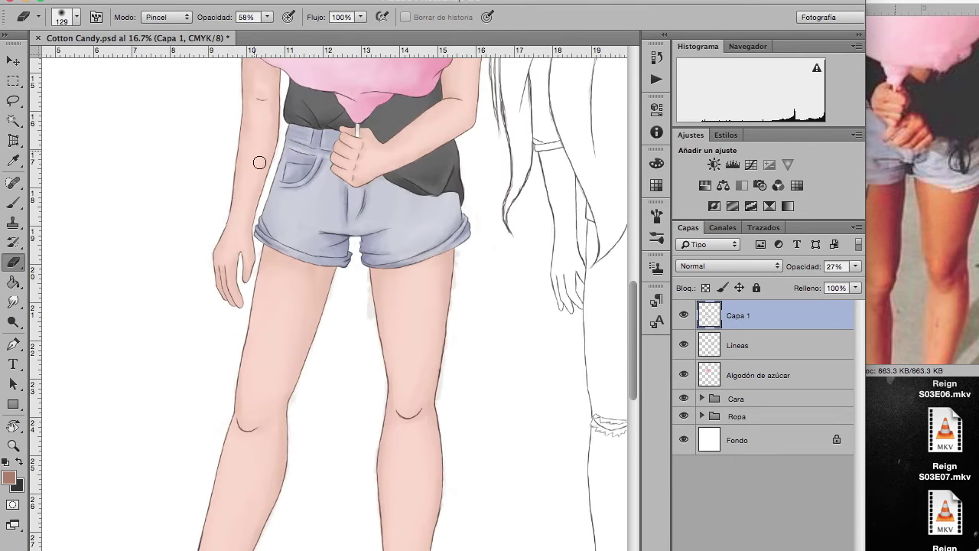
scroll(260, 114, up, 2)
scroll(267, 153, right, 2)
scroll(446, 214, up, 5)
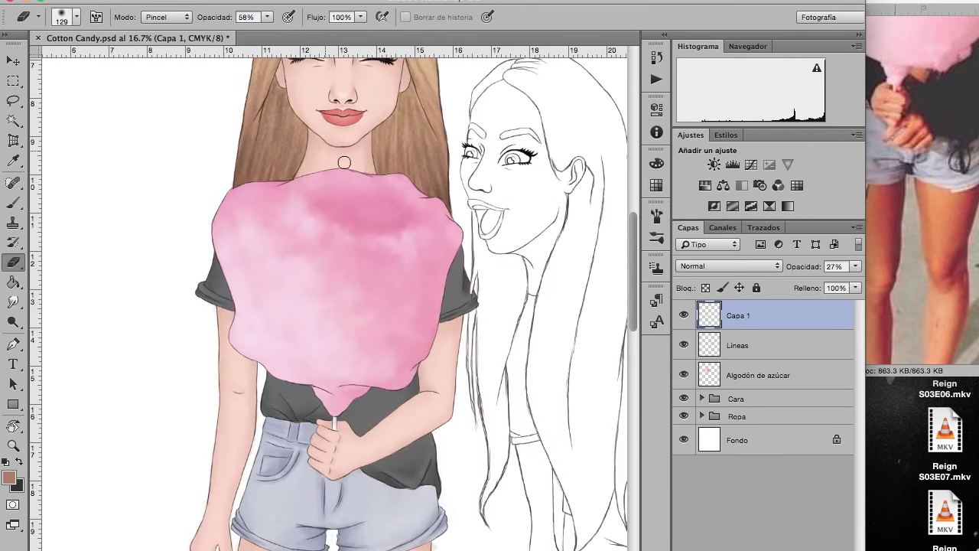
scroll(398, 154, up, 2)
scroll(379, 123, right, 1)
drag(855, 266, 824, 285)
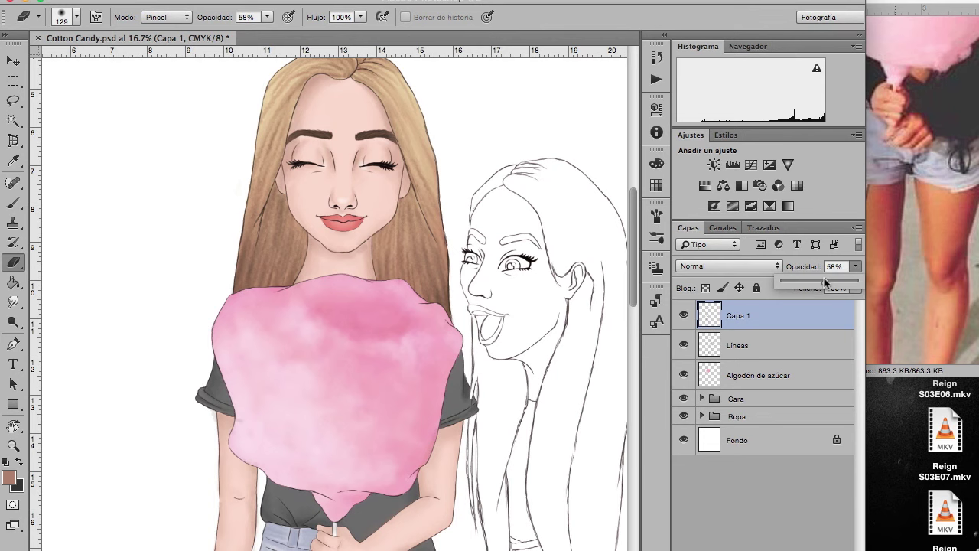
Step: Pick dark navy for the brush, add a new layer, and shade the shorts' right edge
scroll(365, 262, down, 5)
scroll(306, 383, right, 1)
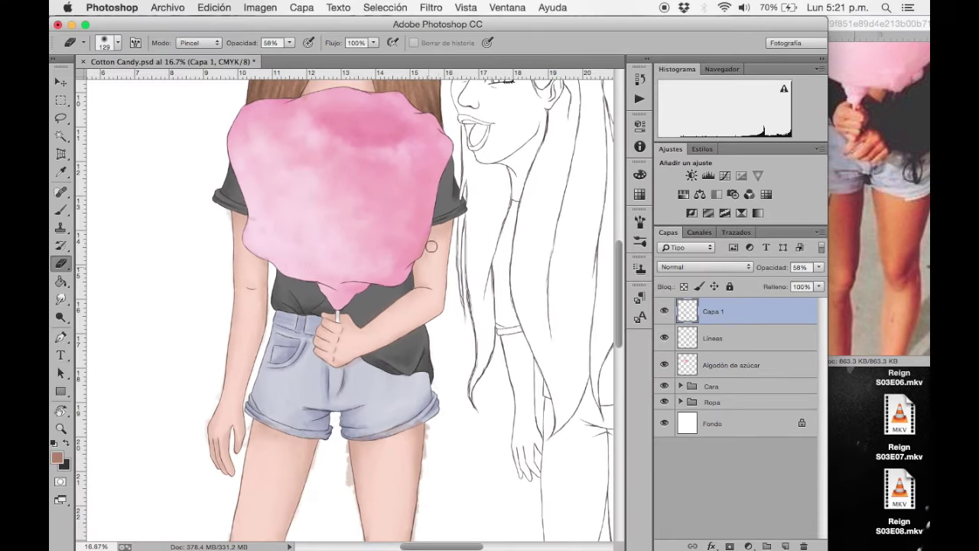
scroll(348, 308, down, 4)
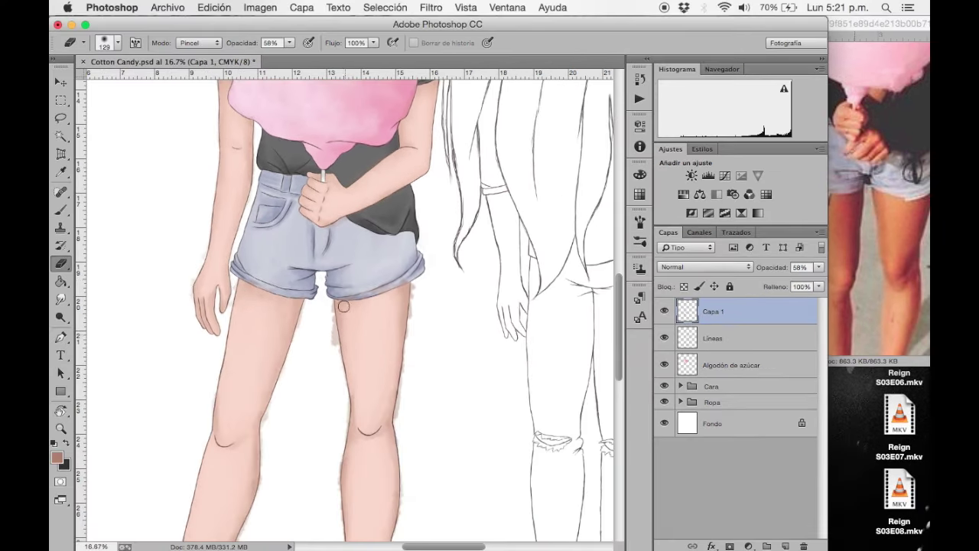
scroll(249, 295, down, 3)
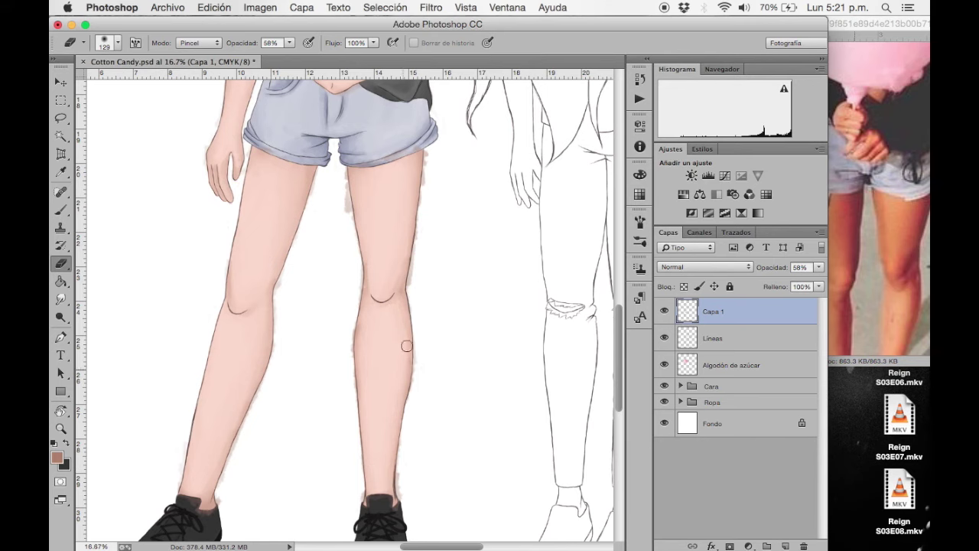
scroll(404, 357, up, 3)
key(b)
click(57, 457)
click(548, 125)
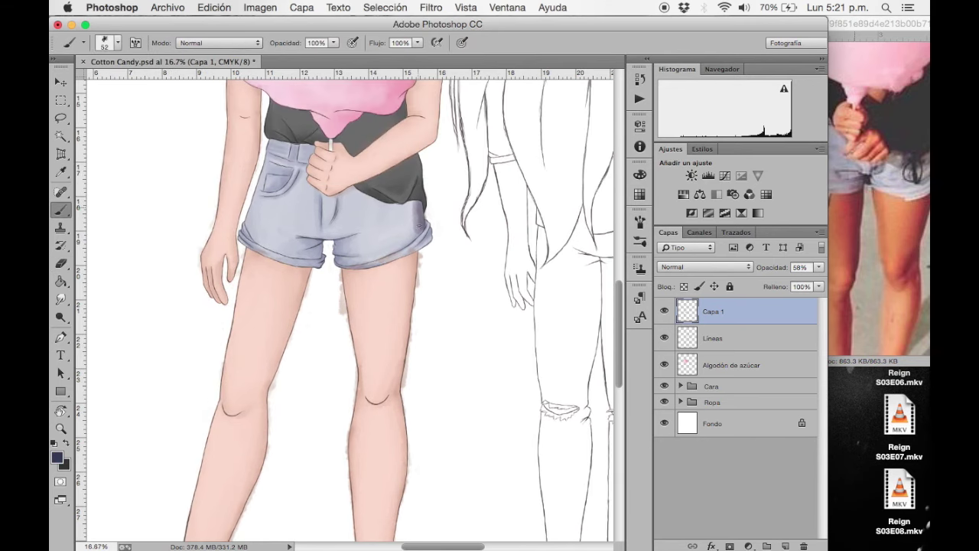
key(super+alt+shift+n)
drag(423, 203, 417, 233)
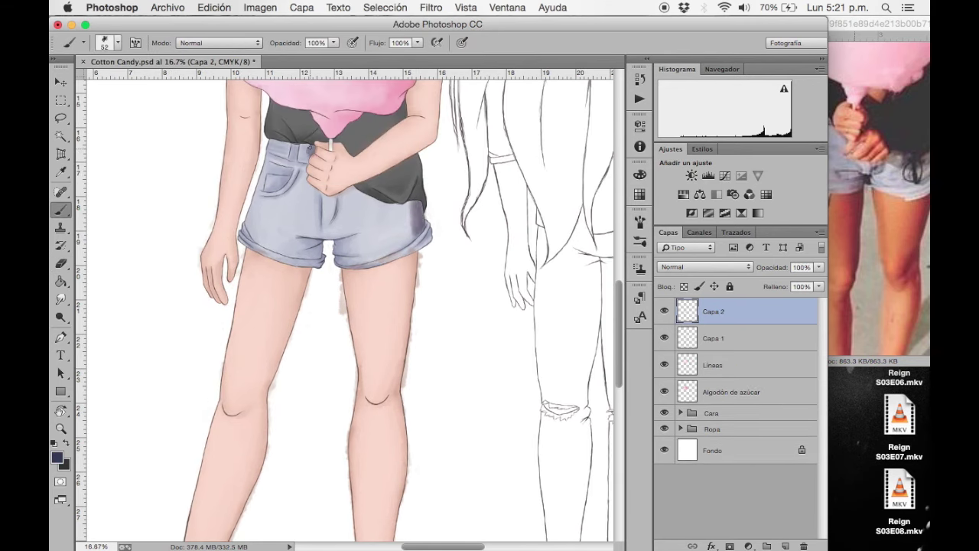
Step: Shade the shorts waistband on Capa 2, placed between Playera and Shorts at about 62% opacity
mouse_move(305, 176)
mouse_down()
mouse_move(359, 200)
mouse_move(421, 208)
mouse_up()
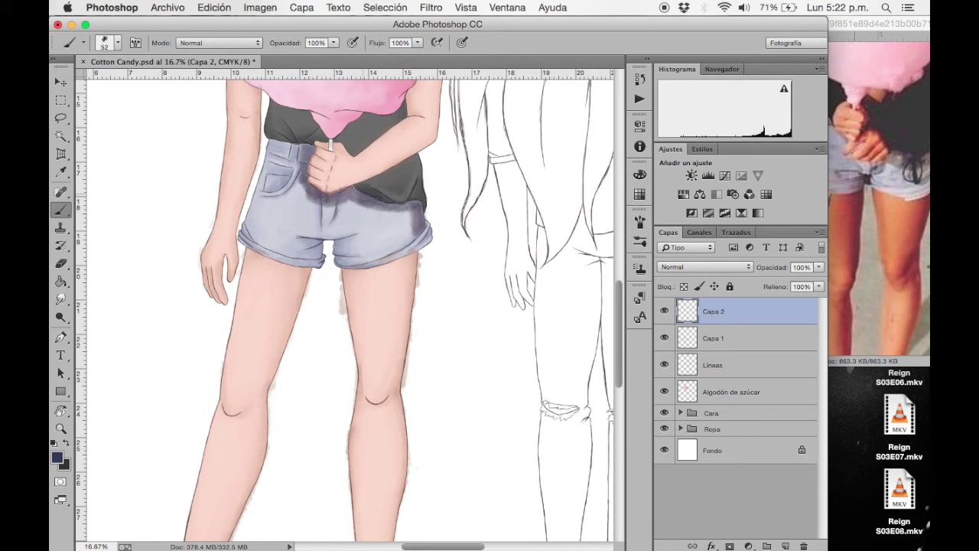
click(681, 428)
drag(713, 311, 719, 451)
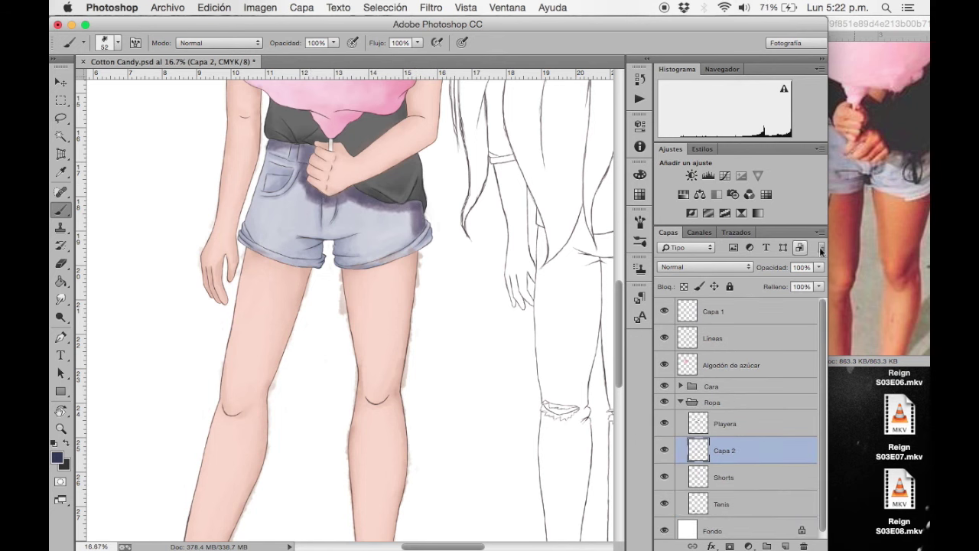
click(819, 267)
mouse_move(818, 280)
mouse_down()
mouse_move(780, 285)
mouse_move(788, 282)
mouse_up()
key(e)
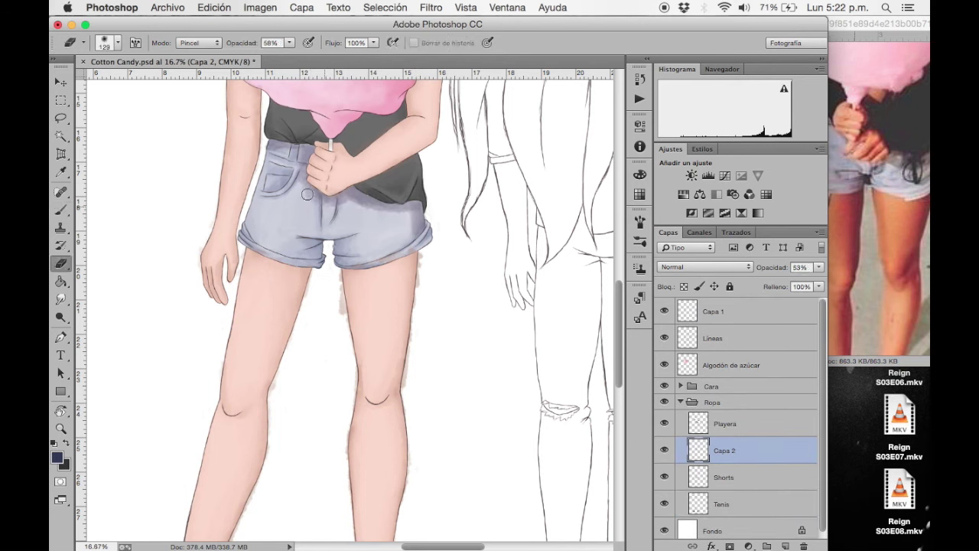
drag(381, 216, 421, 229)
drag(819, 267, 794, 287)
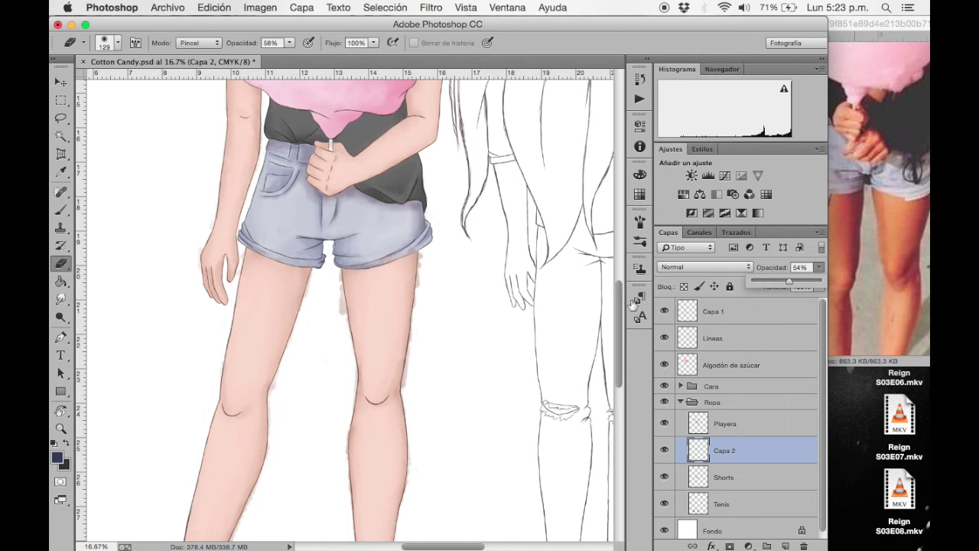
Step: Add a layer above Capa 1 and shade the shirt in a dark colour
click(713, 311)
click(786, 546)
key(b)
click(57, 456)
click(555, 125)
drag(403, 160, 357, 184)
drag(398, 112, 359, 119)
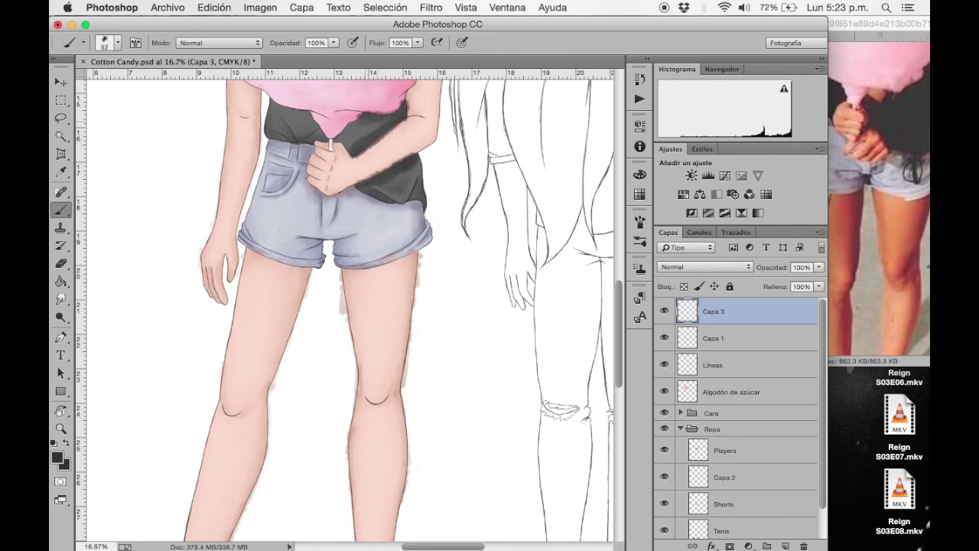
Step: Move Capa 3 into the Cara group below Piel at 80% opacity
scroll(298, 115, up, 5)
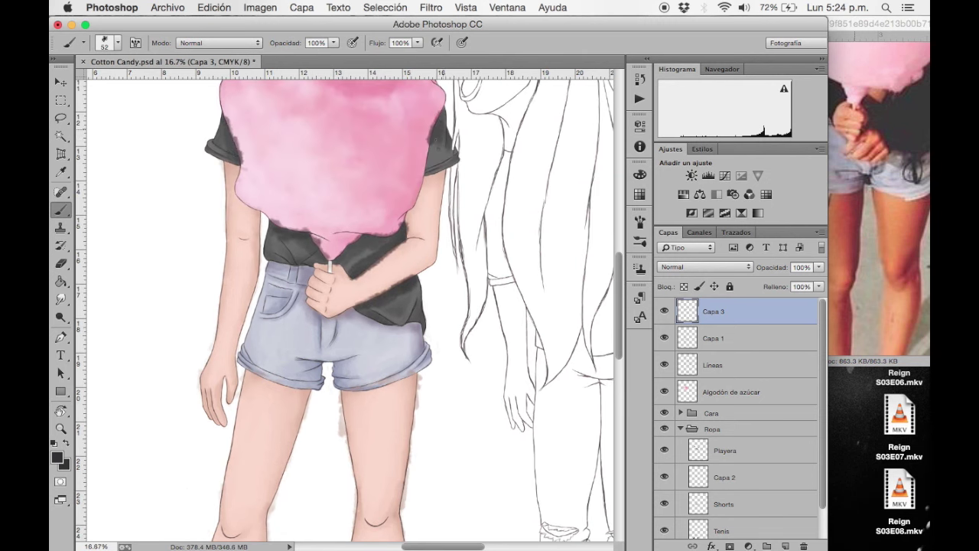
key(ctrl+bracketleft)
key(ctrl+bracketleft)
key(ctrl+bracketleft)
key(ctrl+bracketleft)
drag(818, 268, 811, 284)
key(e)
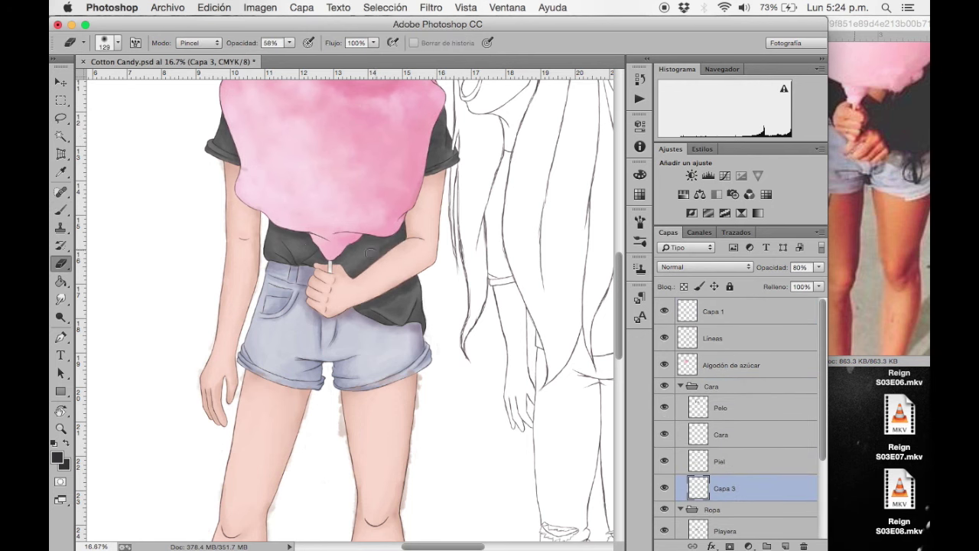
key(ctrl+minus)
key(ctrl+minus)
key(ctrl+plus)
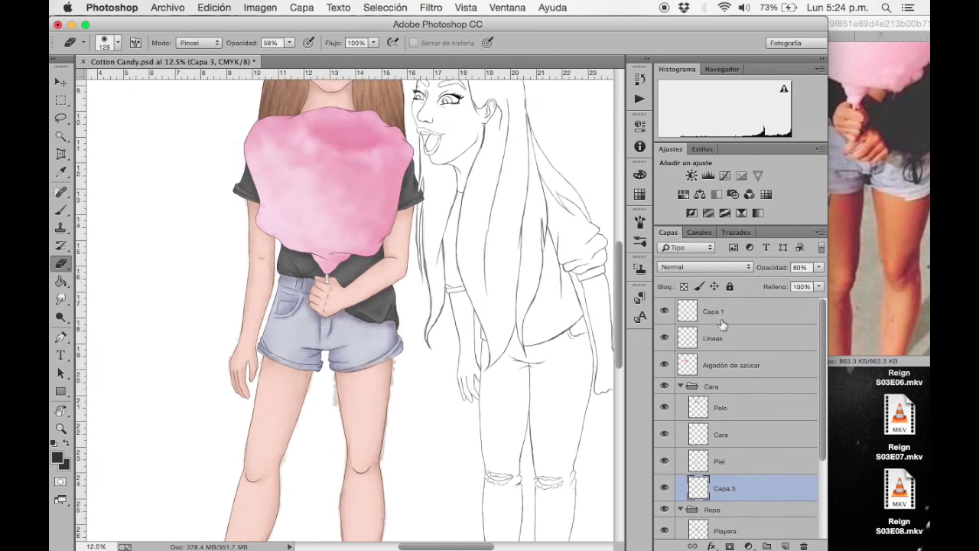
key(ctrl+plus)
key(alt+period)
Step: Sample the skin tone, then add an empty Capa 4 layer above Capa 1
key(b)
scroll(323, 221, up, 3)
scroll(313, 169, up, 2)
alt+click(309, 143)
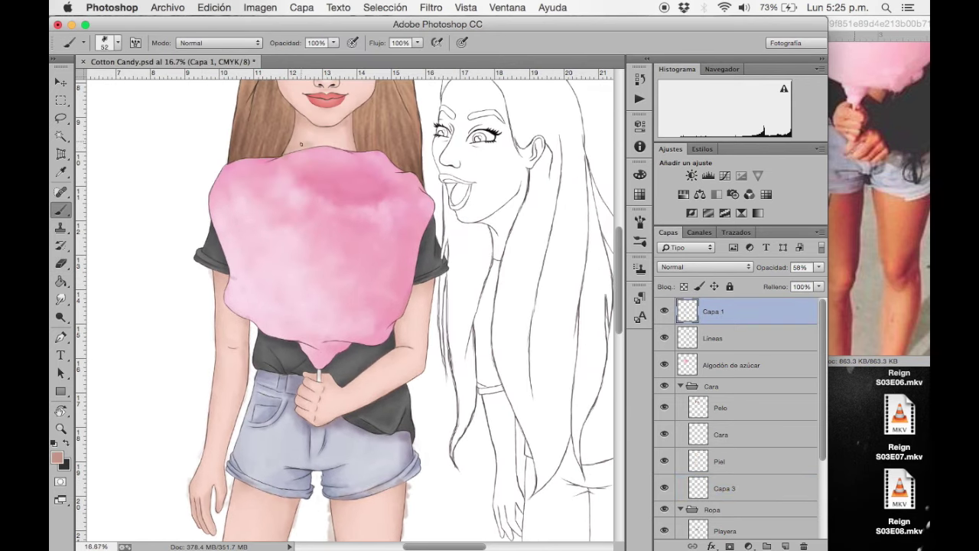
key(e)
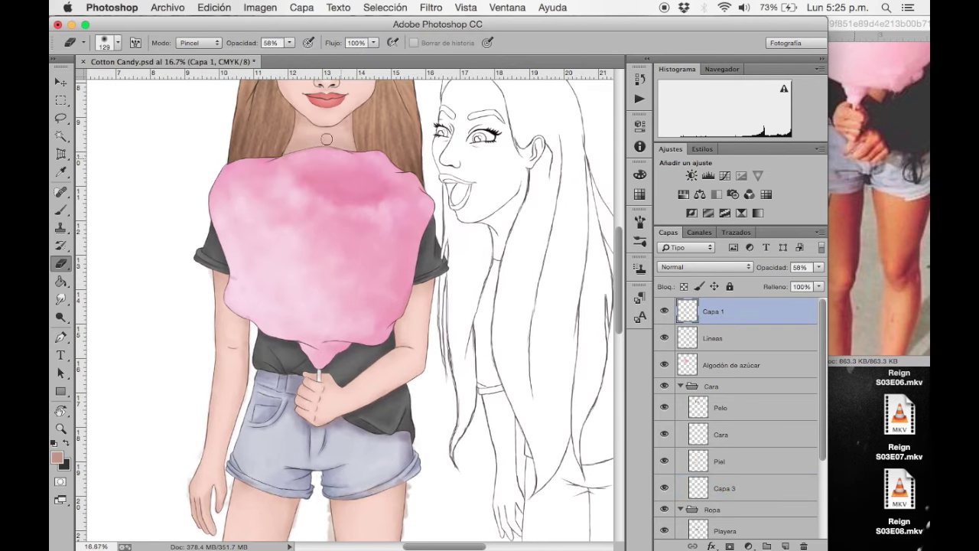
key(ctrl+minus)
key(ctrl+shift+alt+n)
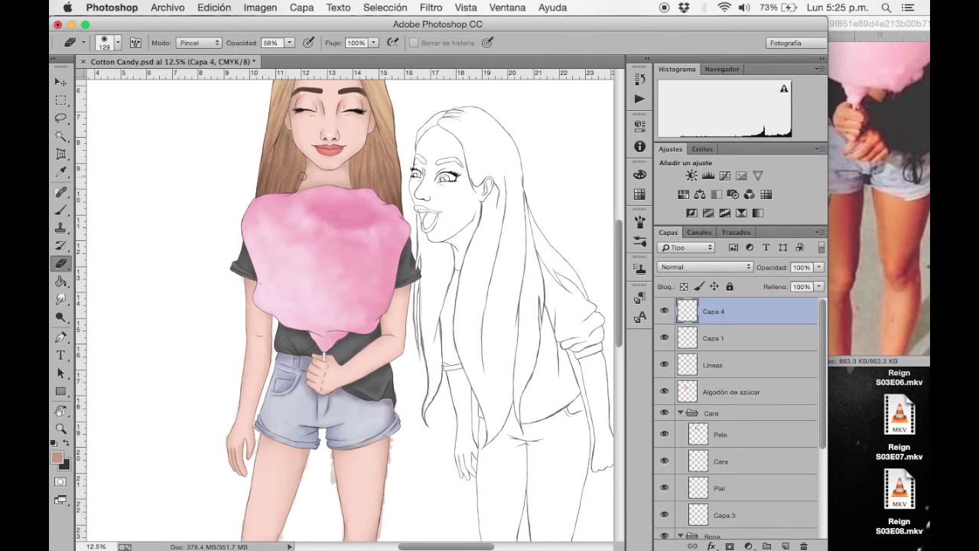
Step: Paint dark brown shadows on the hair on both sides of the face
key(b)
click(57, 457)
key(Return)
mouse_move(352, 167)
mouse_down()
mouse_move(355, 183)
mouse_move(375, 127)
mouse_move(372, 176)
mouse_move(382, 195)
mouse_up()
drag(381, 159, 388, 201)
mouse_move(300, 193)
mouse_down()
mouse_move(284, 115)
mouse_move(277, 190)
mouse_up()
drag(297, 153, 285, 196)
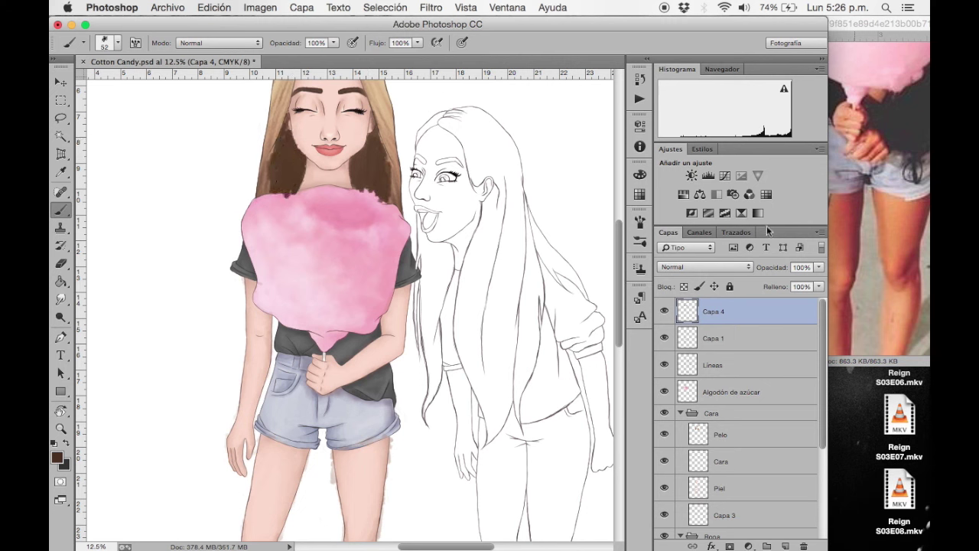
Step: Lower Capa 4 to 63% opacity, erase excess shadow, and move it into Cara above Pelo
click(819, 267)
drag(820, 280, 794, 284)
click(60, 262)
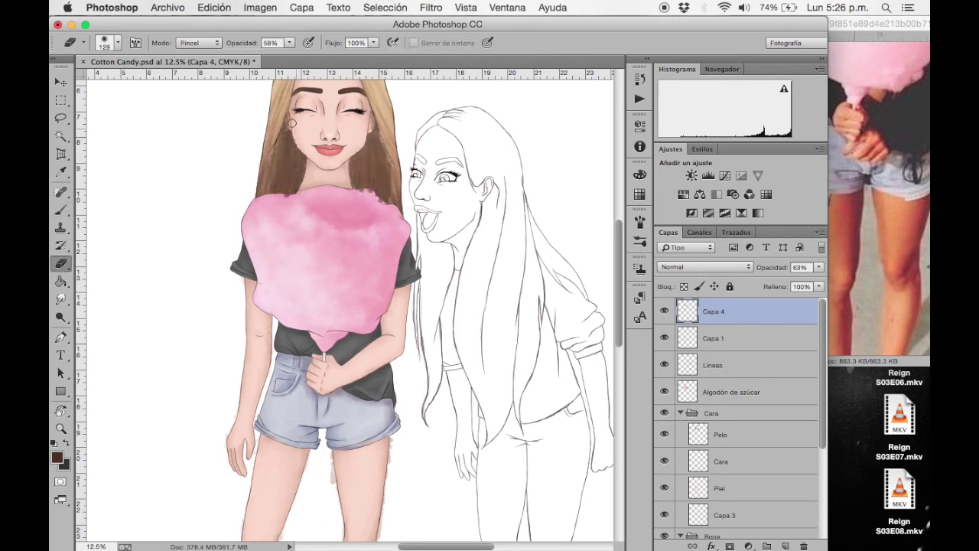
mouse_move(388, 147)
mouse_down()
mouse_move(389, 197)
mouse_move(377, 107)
mouse_up()
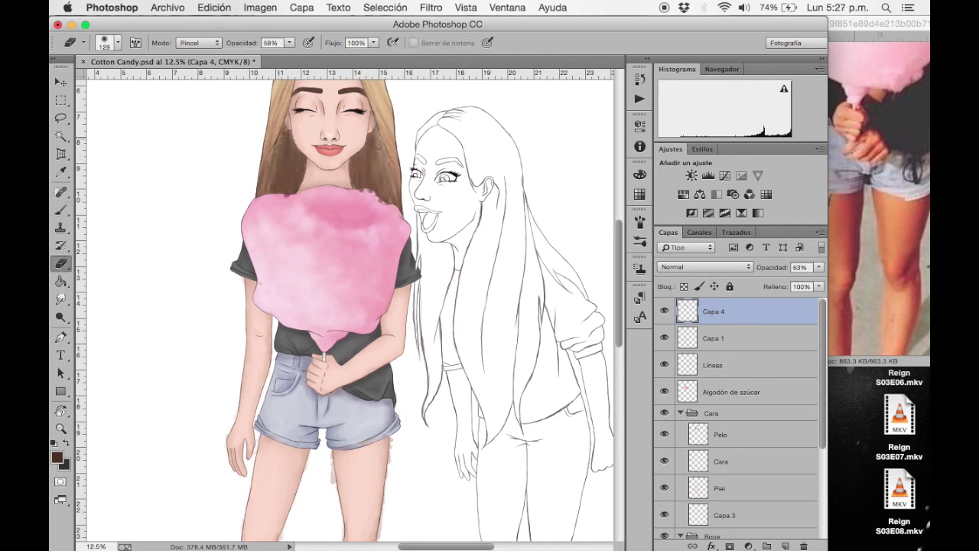
drag(713, 311, 733, 408)
Step: Select Capa 1, zoom in on the legs, and shrink the eraser to 15 px
click(723, 317)
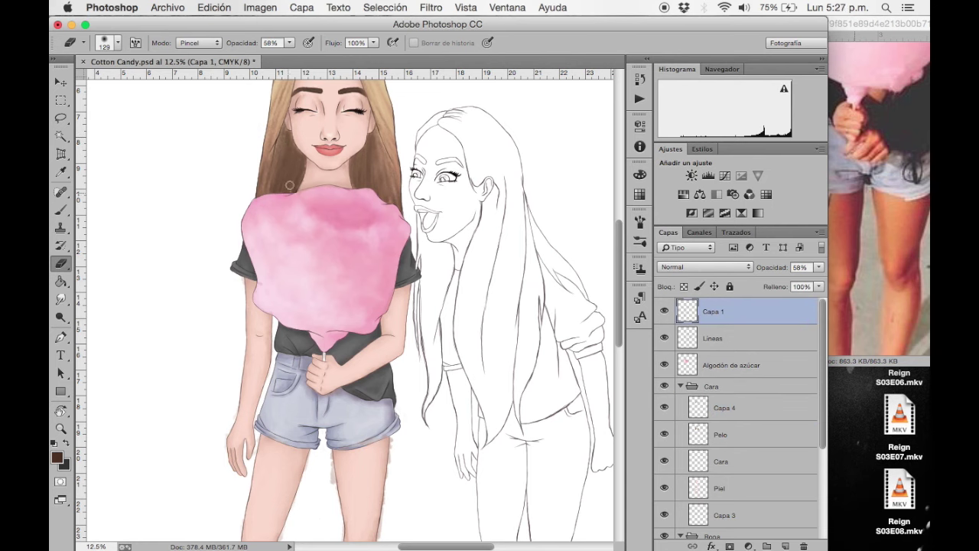
key(ctrl+minus)
key(ctrl+plus)
key(ctrl+plus)
click(117, 43)
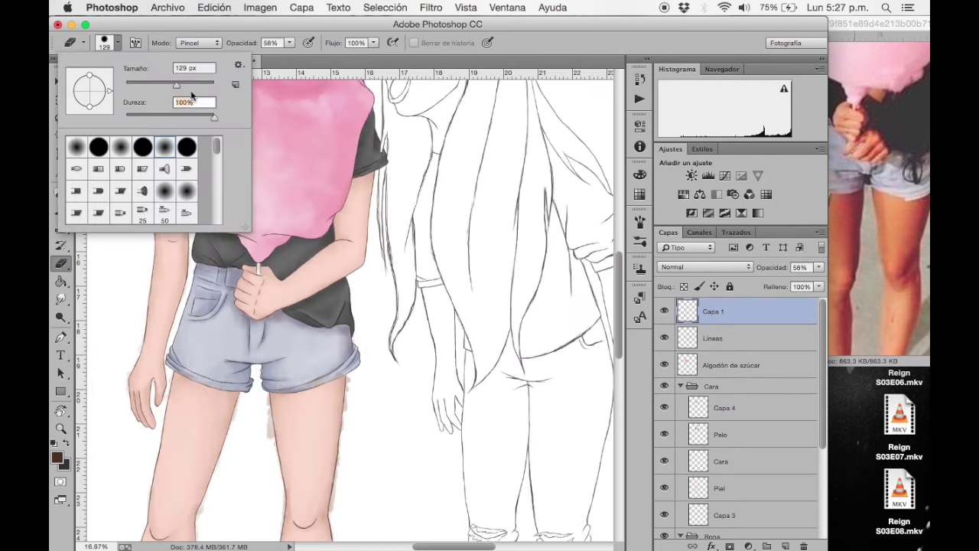
Step: Set the eraser to 100% and remove the dark outline along the lower leg
key(Return)
key(ctrl+plus)
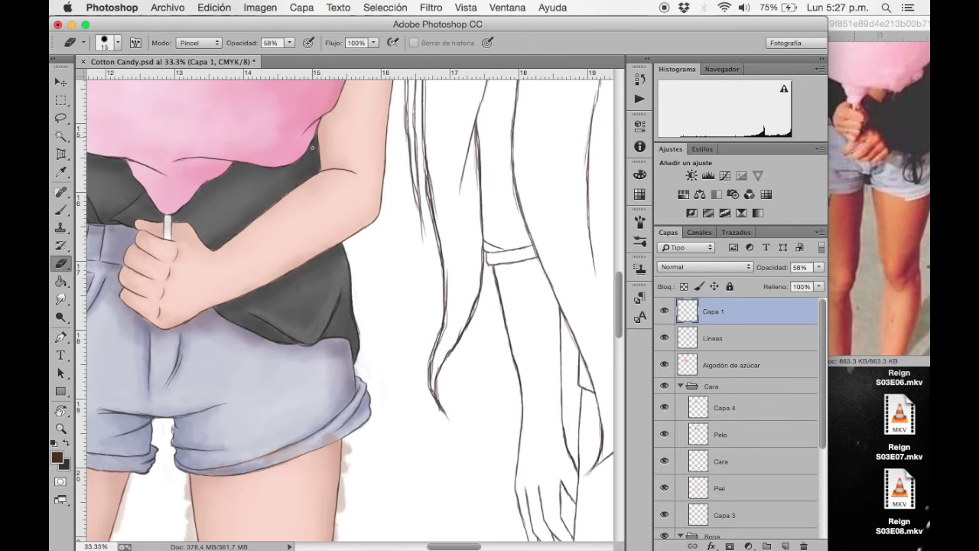
scroll(391, 186, up, 3)
scroll(278, 368, down, 4)
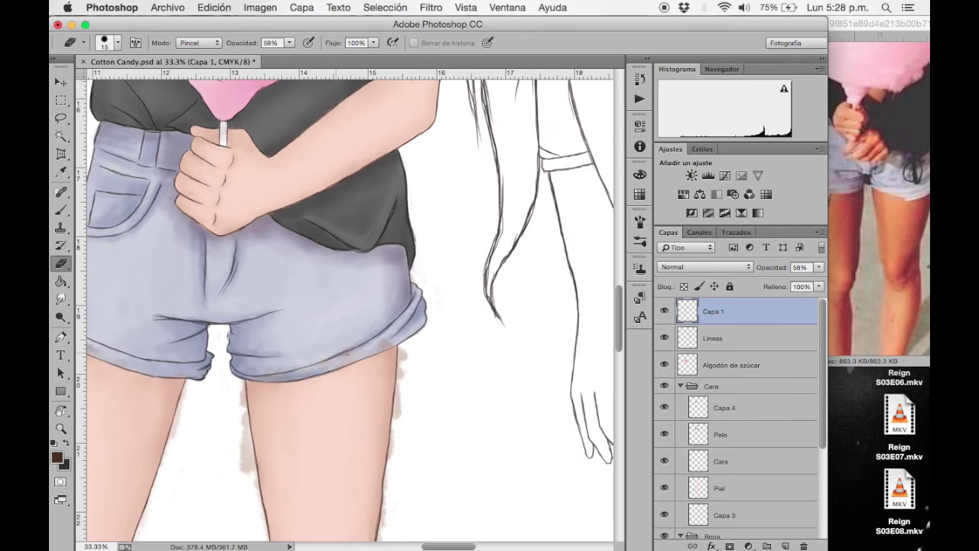
scroll(345, 365, left, 4)
scroll(345, 364, down, 1)
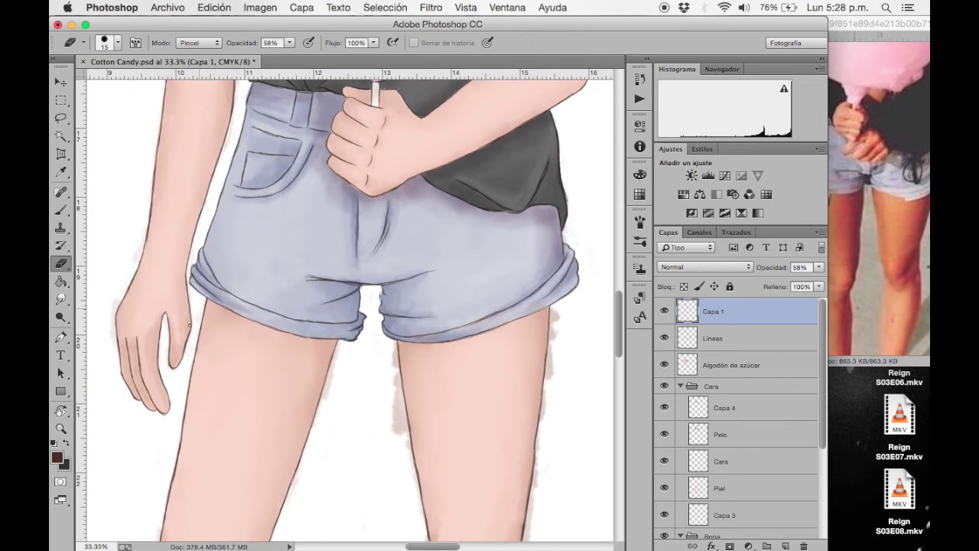
scroll(119, 292, down, 4)
scroll(206, 380, down, 3)
scroll(206, 380, left, 4)
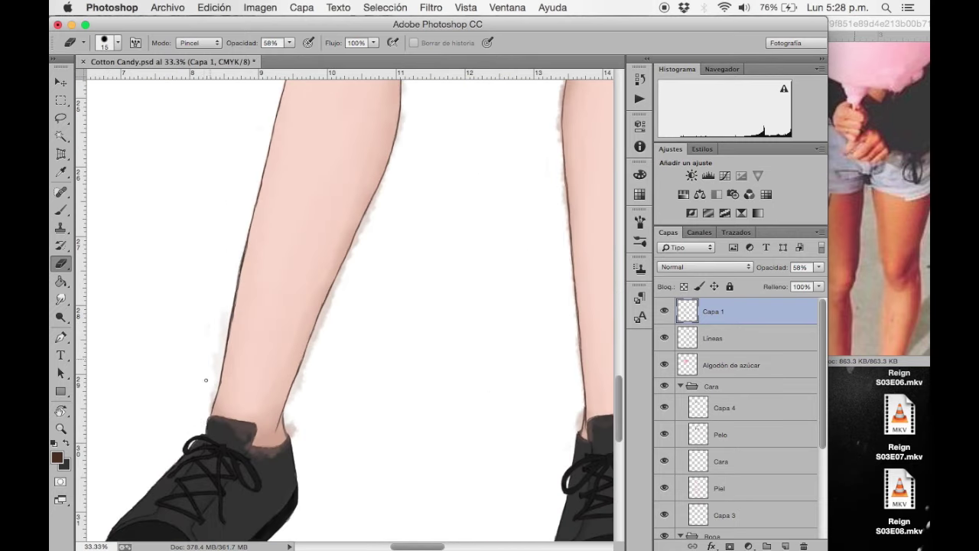
key(0)
drag(286, 414, 373, 188)
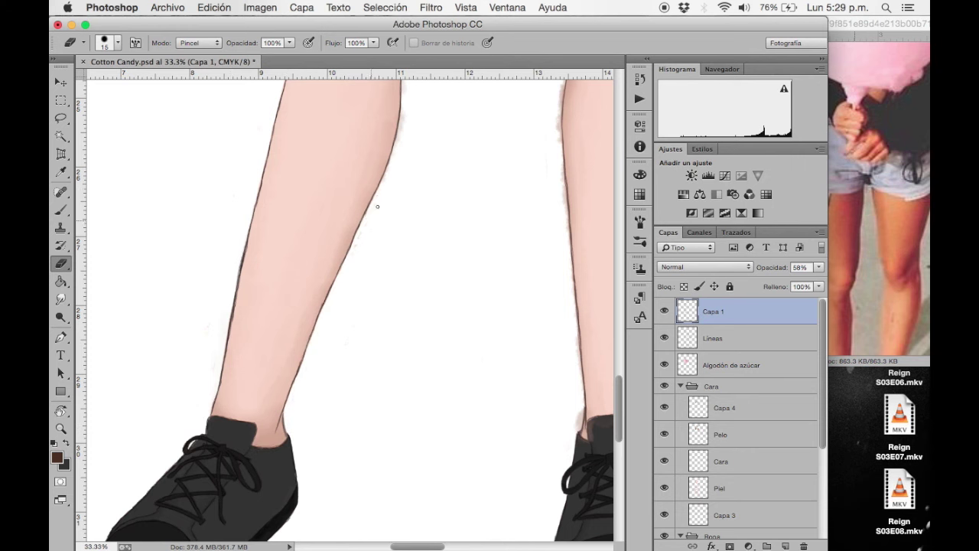
Step: Erase stray marks along the left leg's edge and the right leg's inner edge
scroll(374, 188, up, 5)
scroll(374, 187, right, 2)
drag(356, 153, 341, 244)
scroll(340, 243, up, 3)
scroll(356, 237, up, 2)
scroll(387, 183, right, 1)
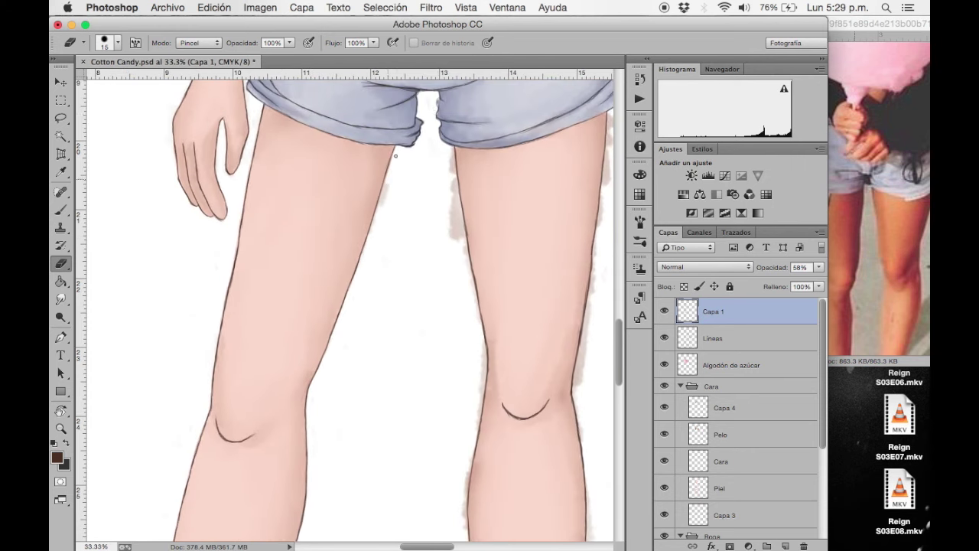
drag(449, 243, 453, 149)
scroll(453, 153, down, 5)
scroll(407, 203, up, 3)
mouse_move(409, 306)
mouse_down()
mouse_move(407, 203)
mouse_move(419, 227)
mouse_up()
Step: Erase the small smudges beside the right leg
scroll(394, 230, down, 5)
scroll(407, 361, down, 5)
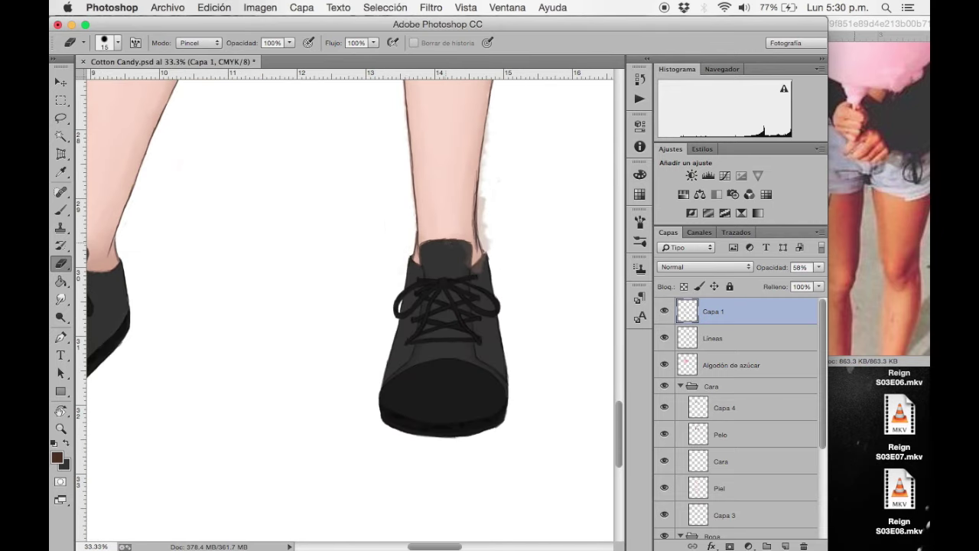
drag(482, 268, 483, 114)
scroll(482, 153, up, 3)
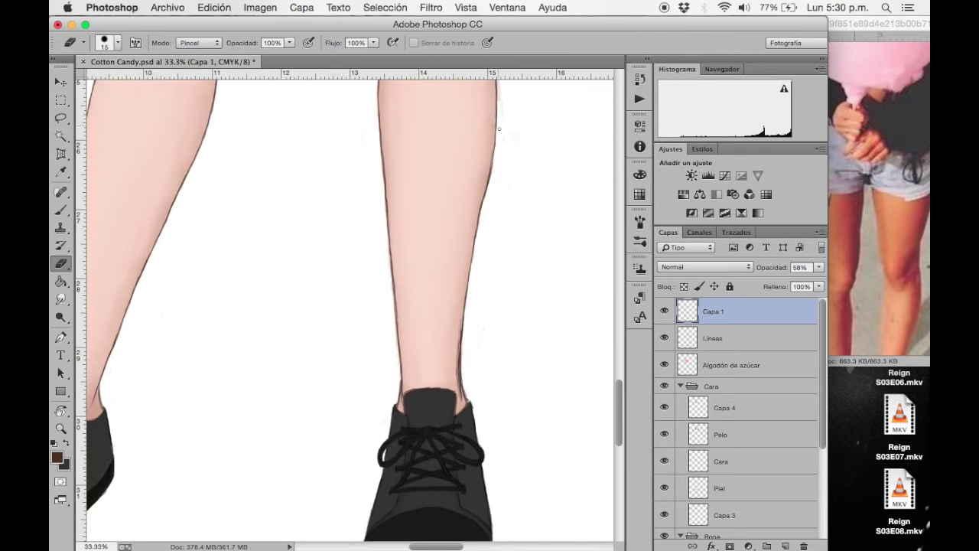
scroll(480, 162, up, 3)
scroll(479, 162, up, 3)
drag(470, 276, 482, 95)
scroll(474, 191, up, 3)
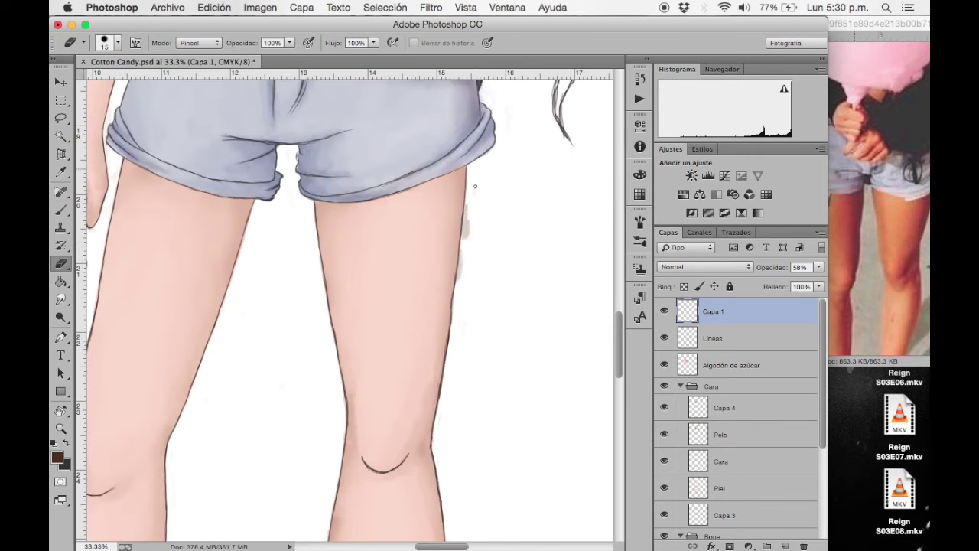
drag(464, 282, 464, 204)
drag(345, 238, 413, 238)
Step: Pan up across the canvas to review the cleaned leg edges and figure
scroll(324, 163, left, 2)
scroll(323, 219, up, 3)
scroll(335, 174, up, 3)
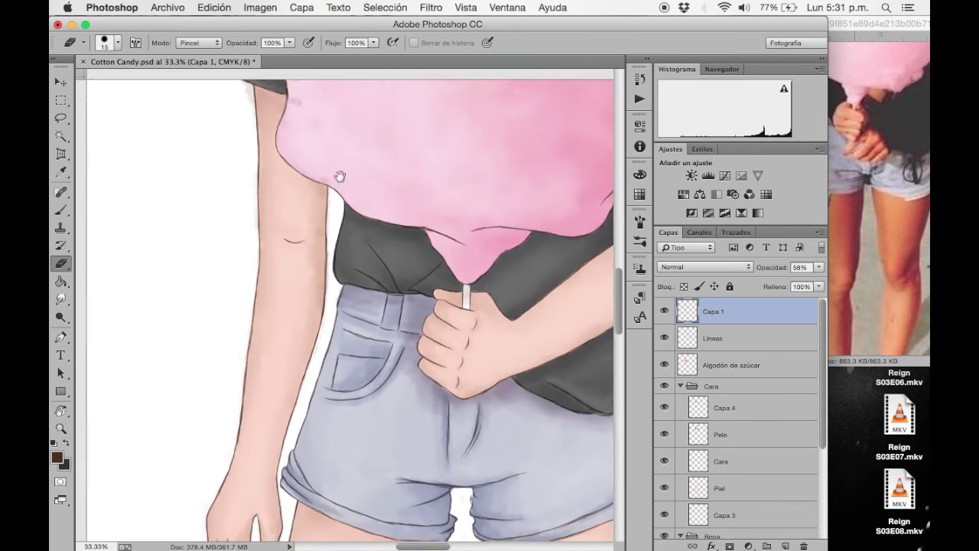
scroll(248, 112, up, 3)
scroll(261, 142, left, 1)
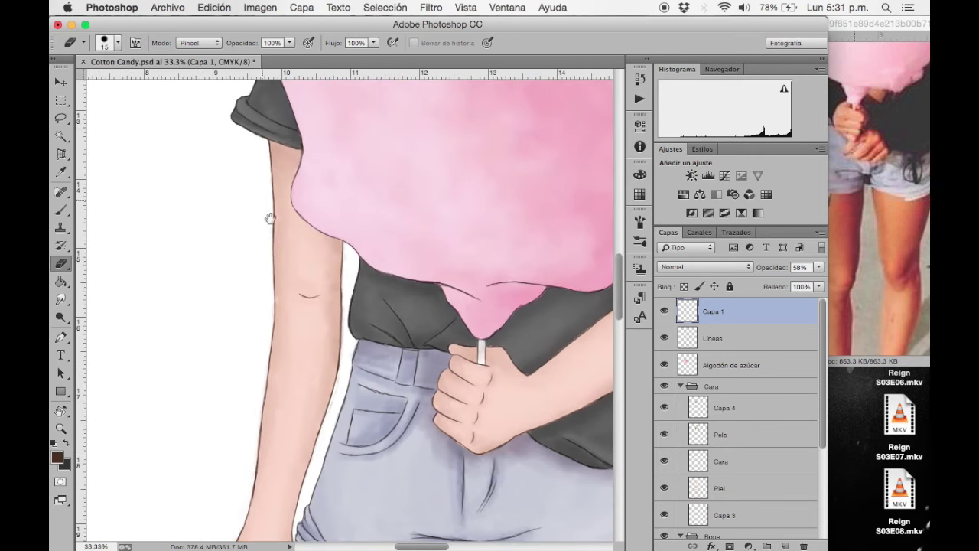
scroll(291, 218, up, 5)
scroll(382, 176, up, 5)
scroll(459, 142, right, 2)
scroll(507, 239, up, 8)
scroll(428, 321, left, 4)
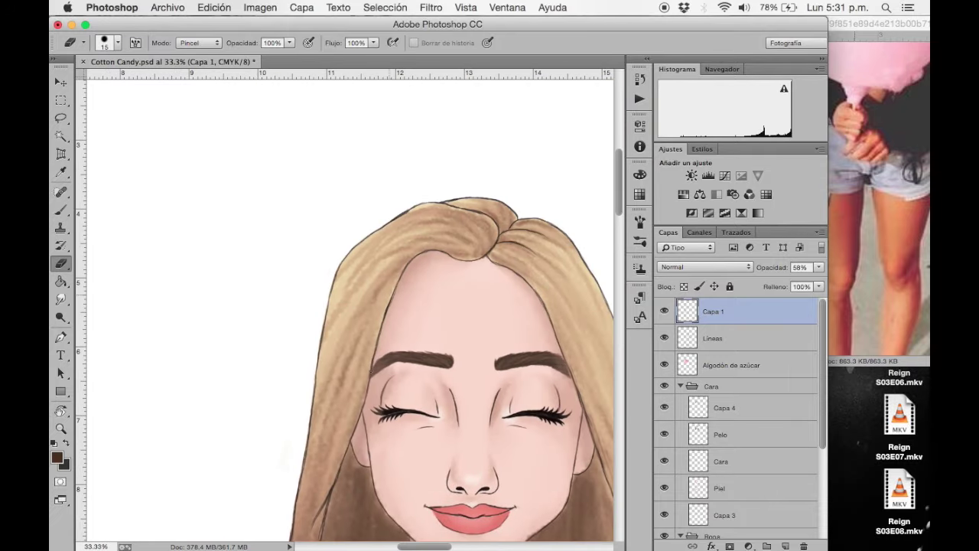